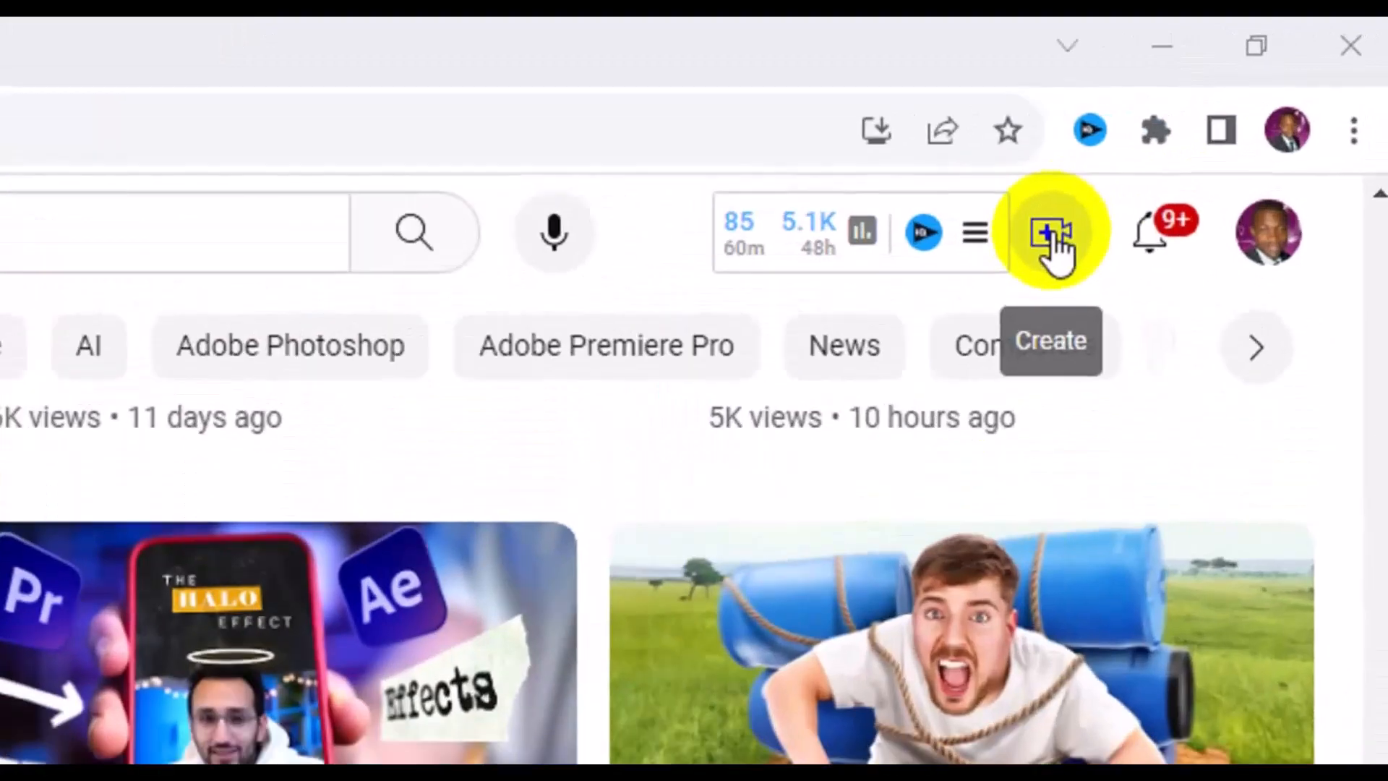
- Start a new YouTube video upload using the file "Step-by-Step Guide Designing a Simple Business Card i..." from the Desktop bbb folder
{"action": "left_click", "coordinate": [1054, 245]}
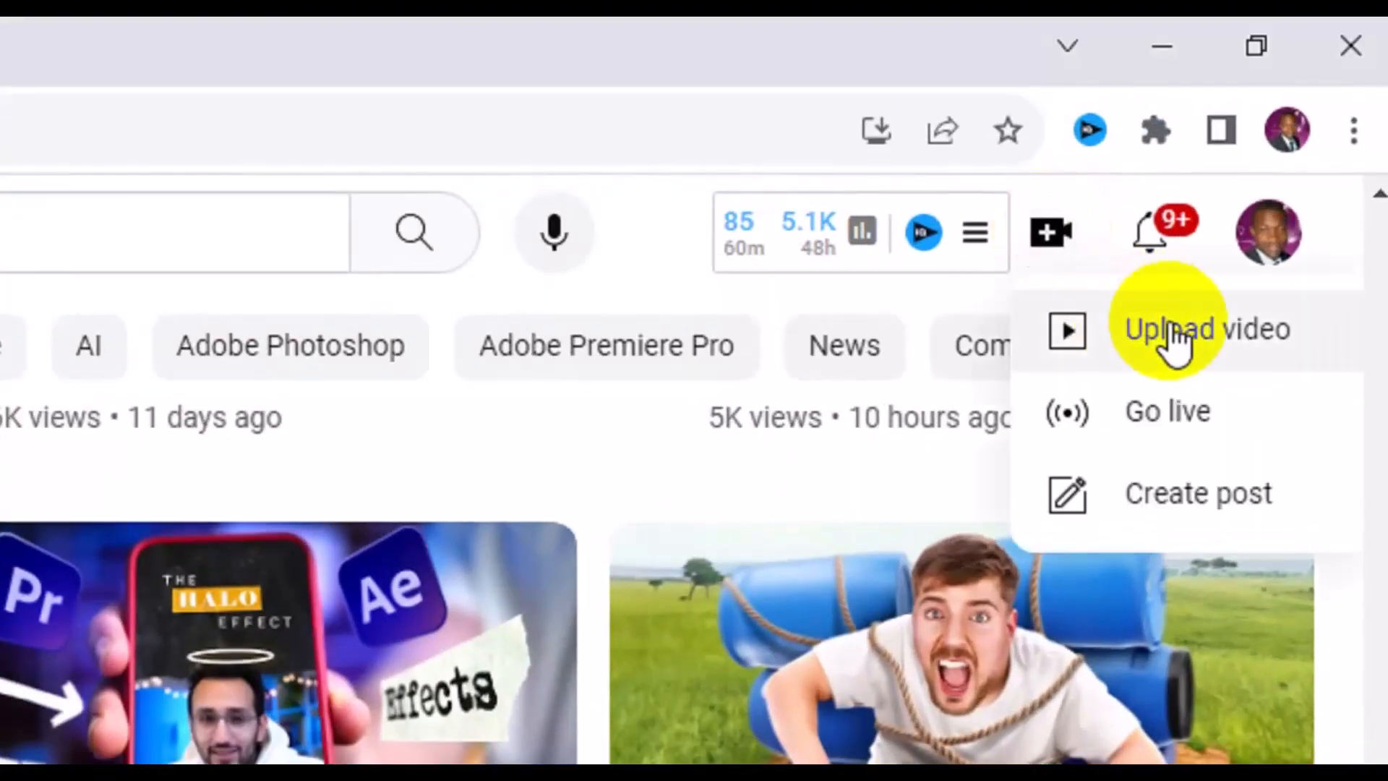
{"action": "left_click", "coordinate": [1175, 340]}
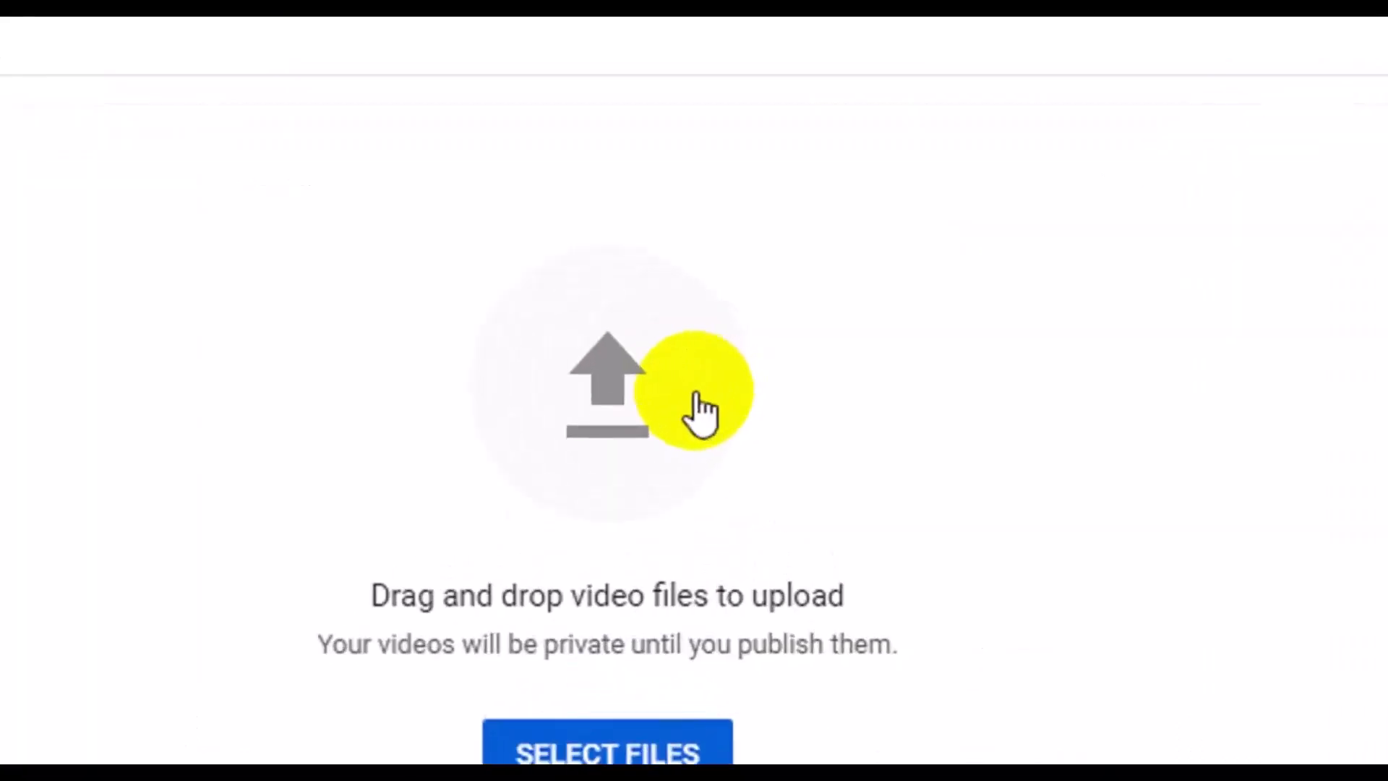
{"action": "left_click", "coordinate": [594, 409]}
{"action": "left_click", "coordinate": [1376, 474]}
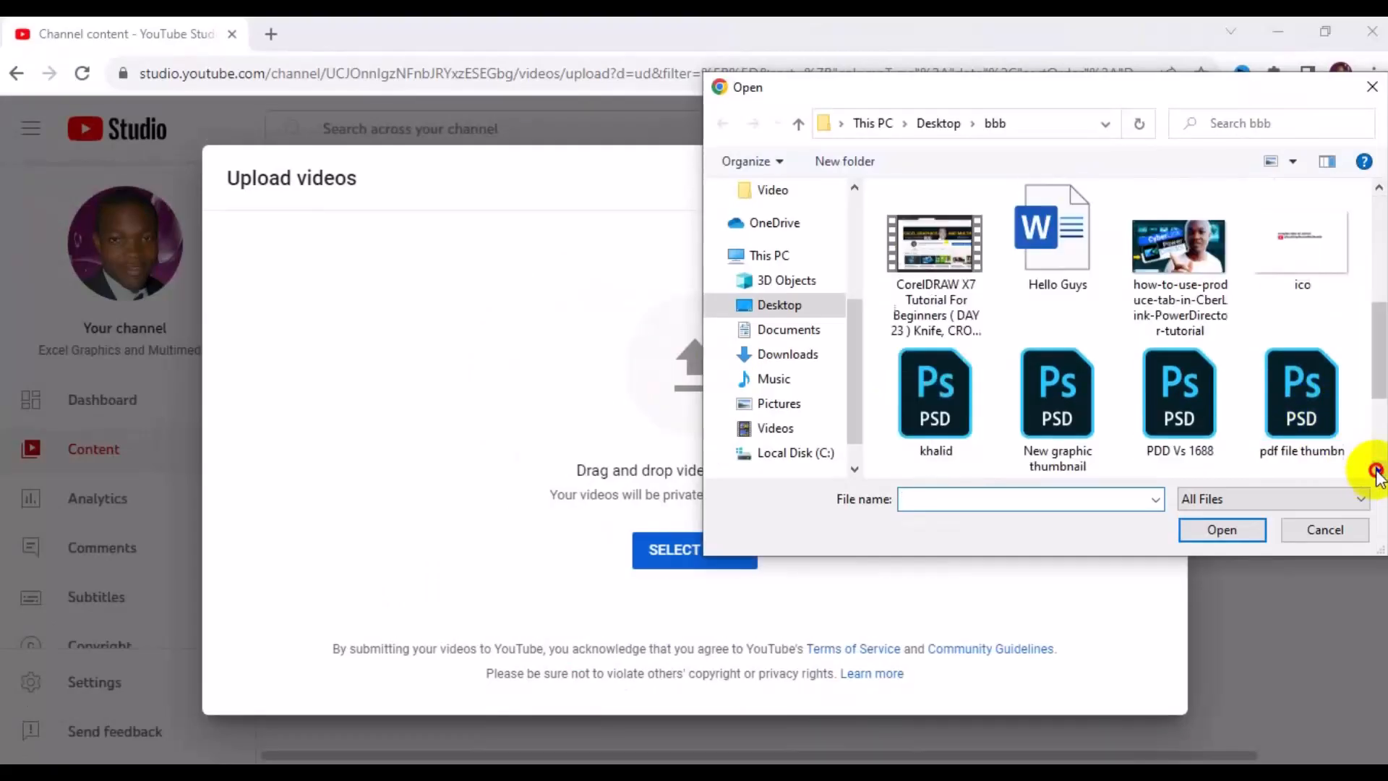
{"action": "left_click", "coordinate": [1375, 474]}
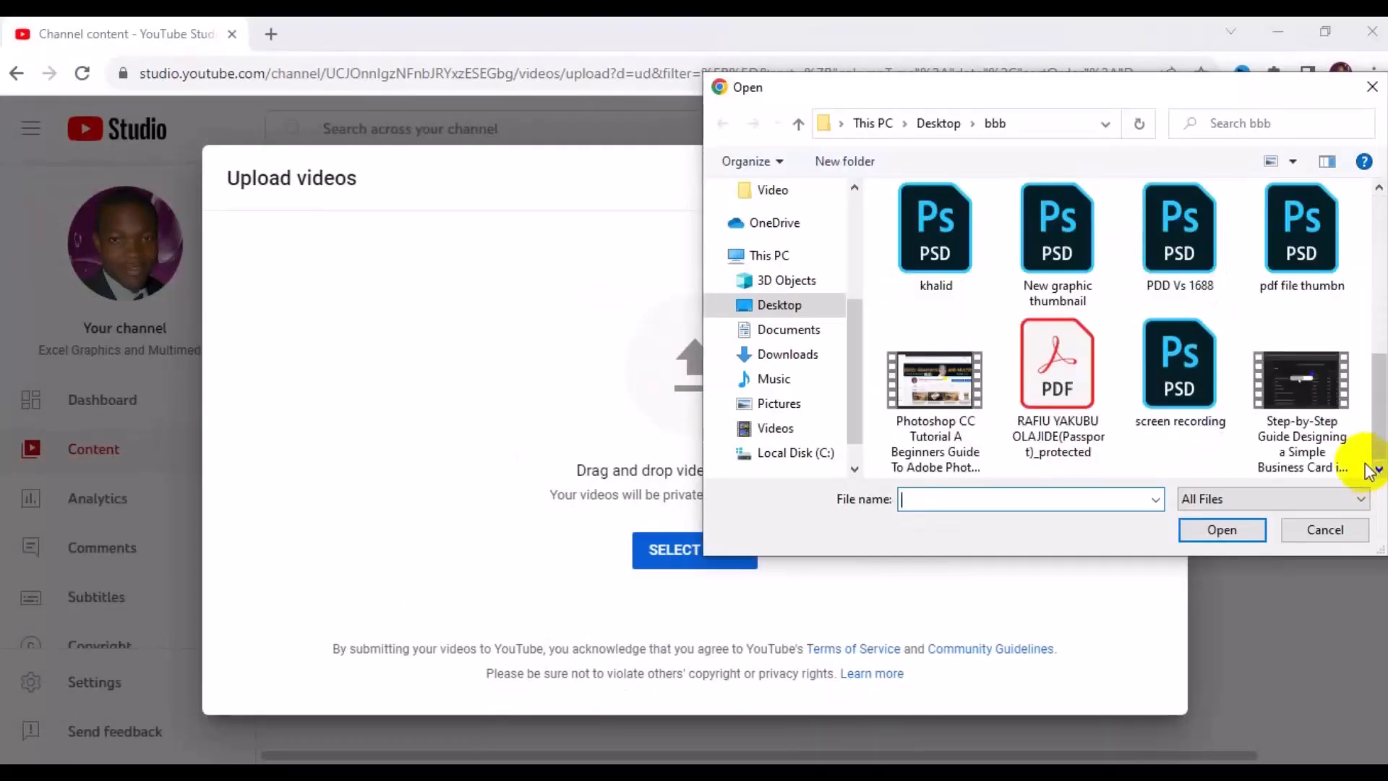
{"action": "left_click", "coordinate": [1299, 434]}
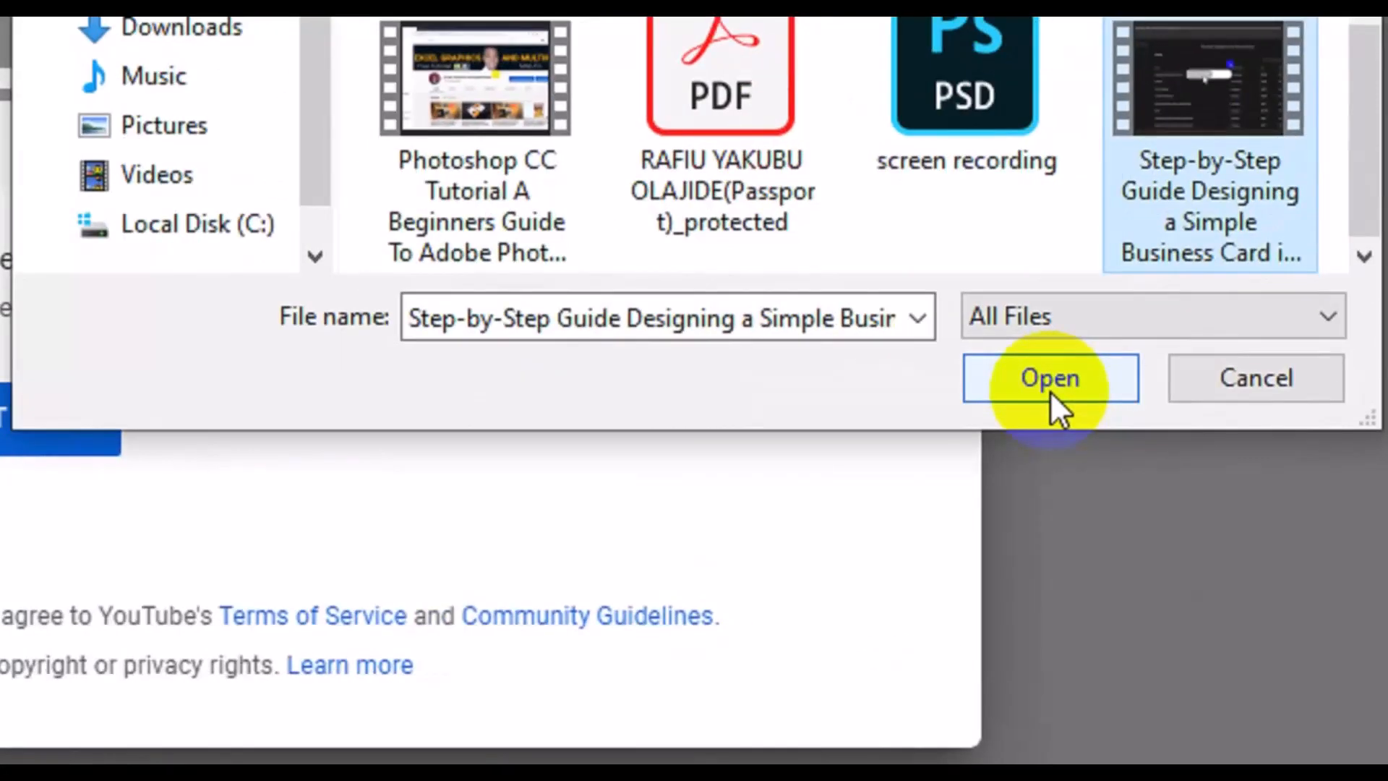
{"action": "left_click", "coordinate": [1222, 534]}
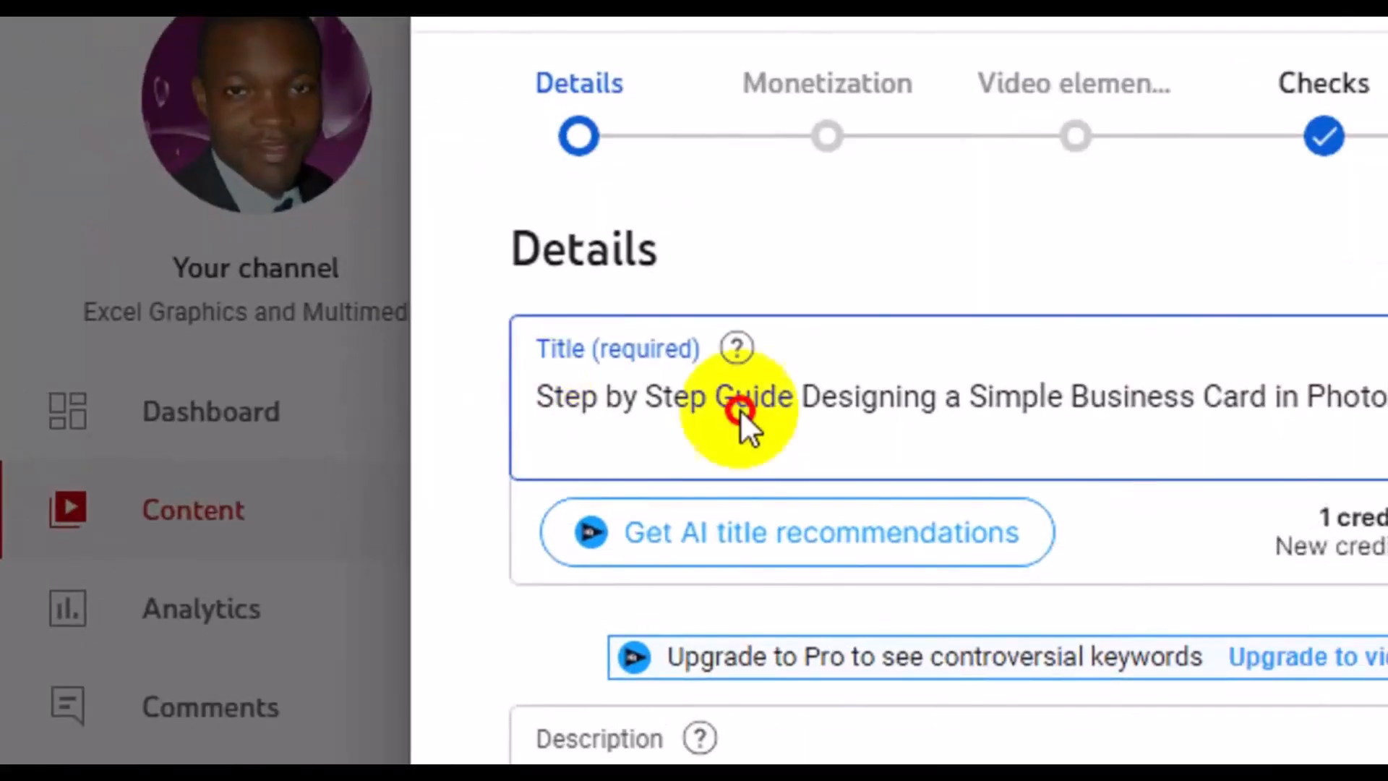
- Hyphenate the opening words of the video title so it reads "Step-by-Step Guide Designing a Simple Business Card in Photoshop"
{"action": "left_click", "coordinate": [508, 405]}
{"action": "left_click", "coordinate": [601, 413]}
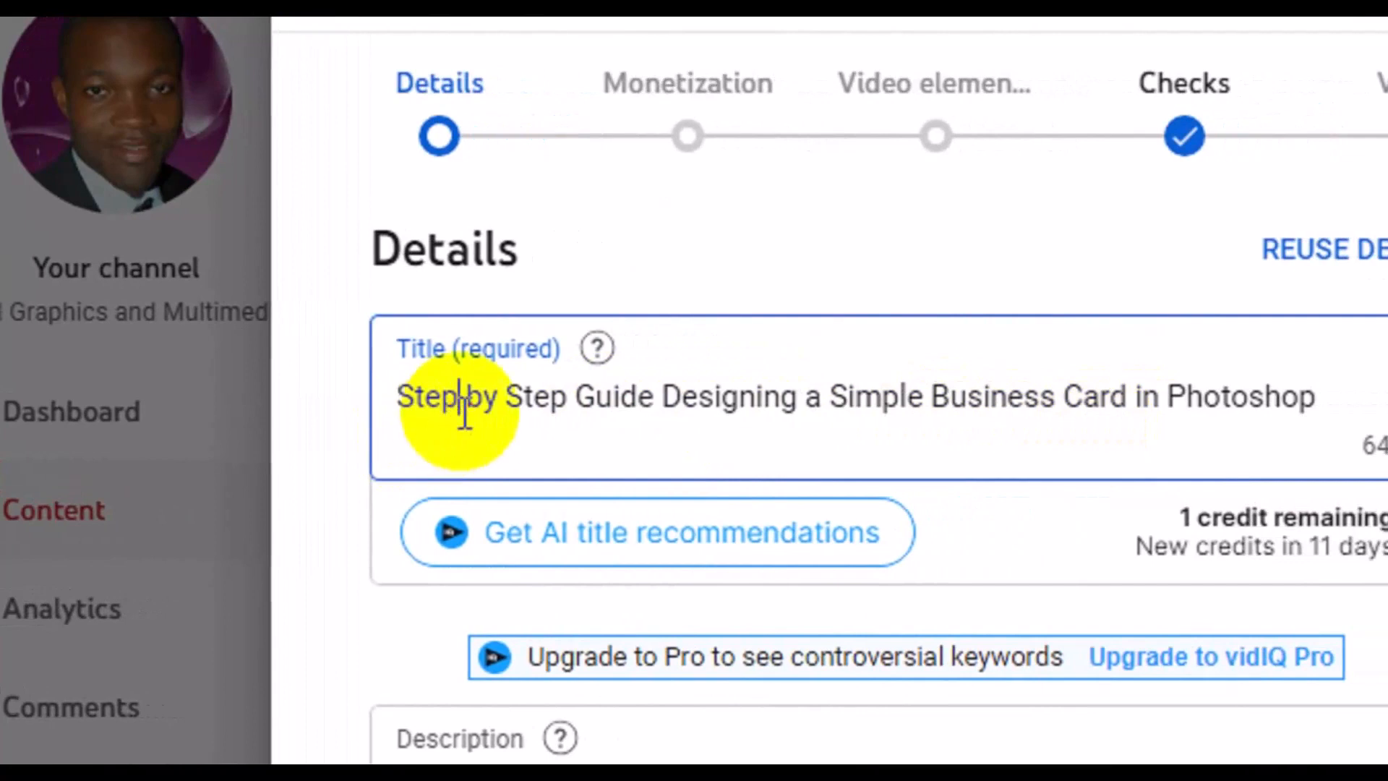
{"action": "type", "text": "-by-"}
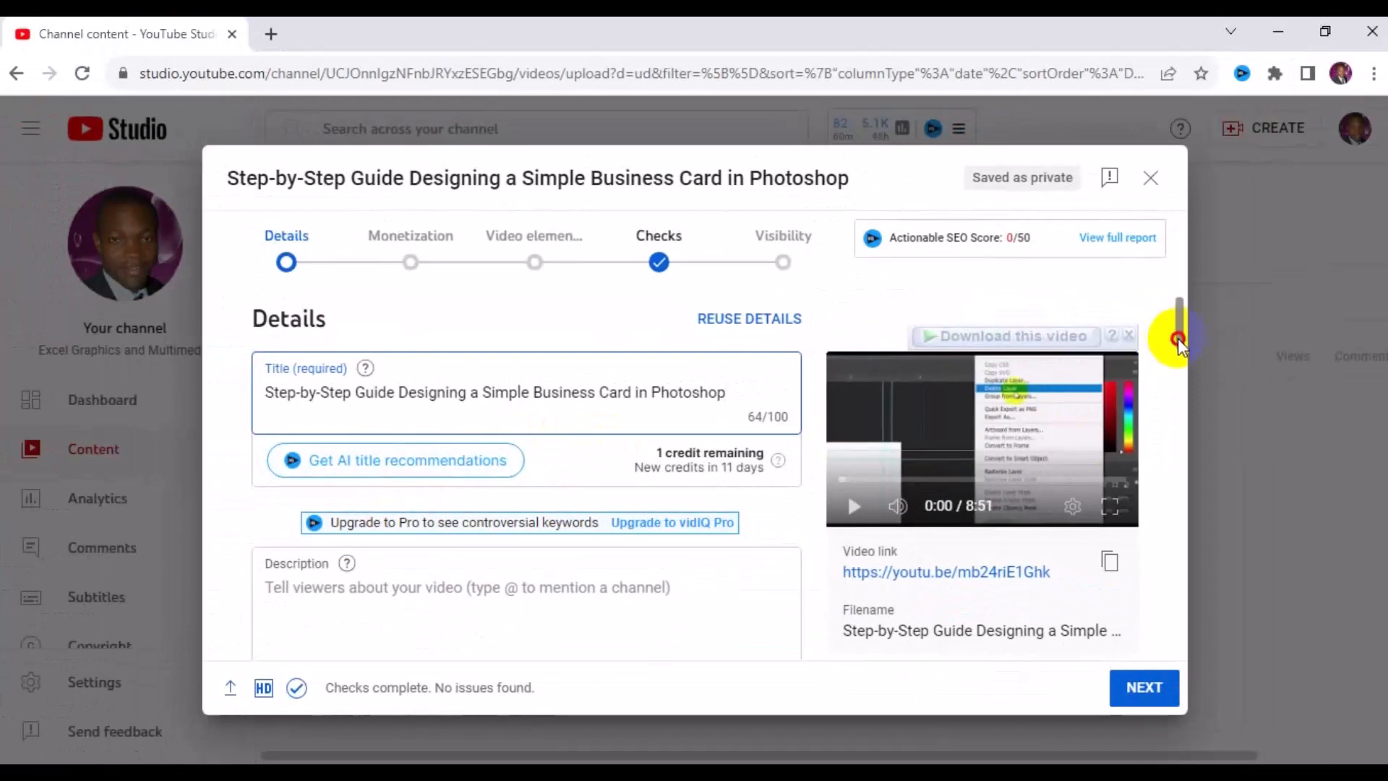
- Copy the entire prepared text from the untitled Notepad document into the video's description
{"action": "scroll", "coordinate": [1180, 355], "scroll_direction": "down", "scroll_amount": 1}
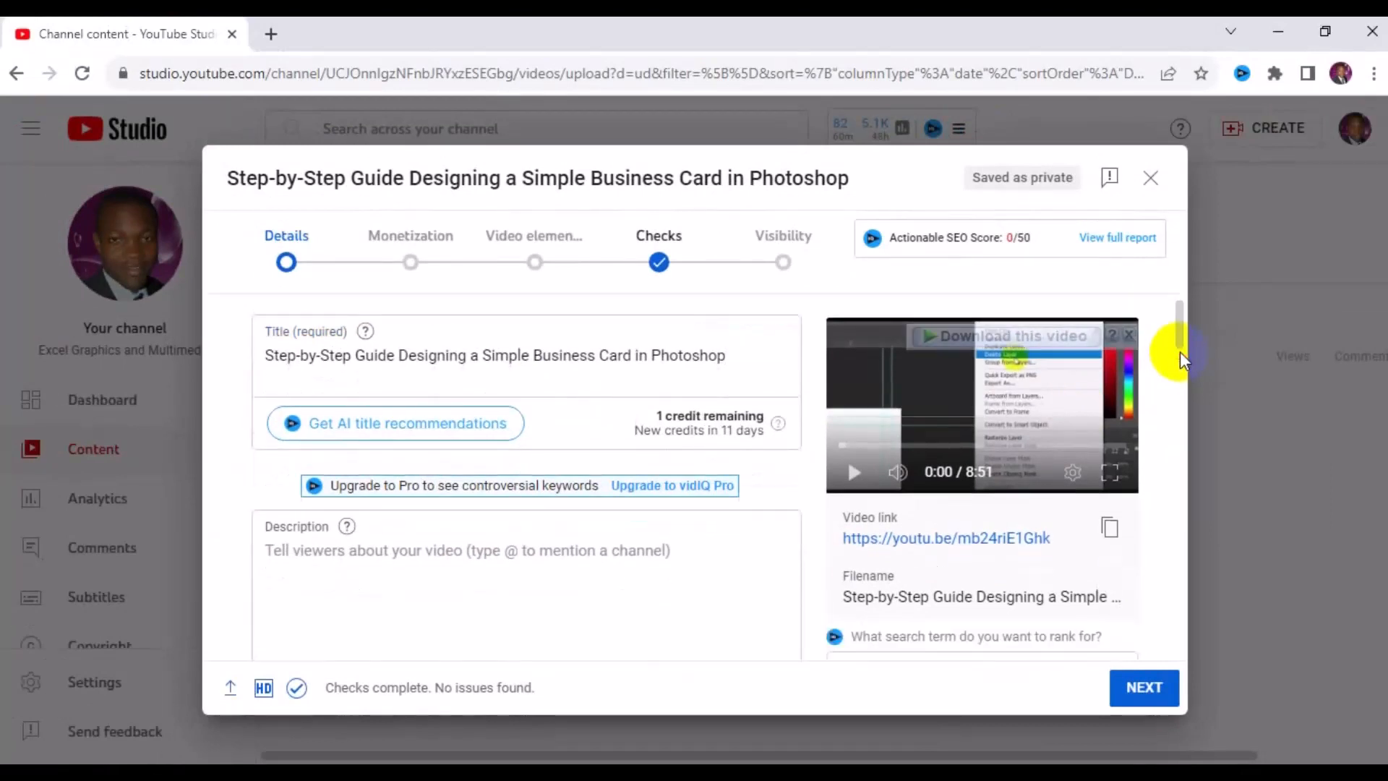
{"action": "left_click_drag", "start_coordinate": [1179, 336], "coordinate": [1180, 346]}
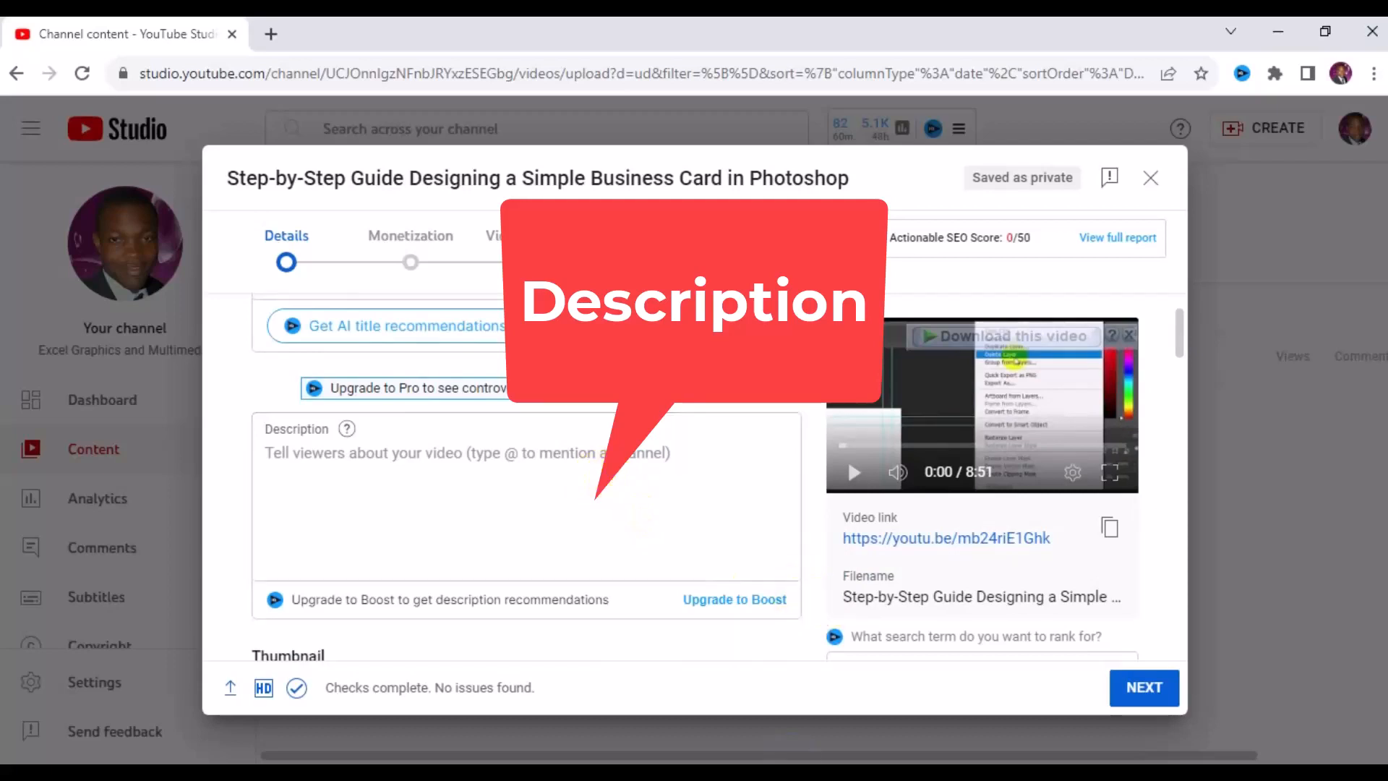
{"action": "key", "text": "alt+Tab"}
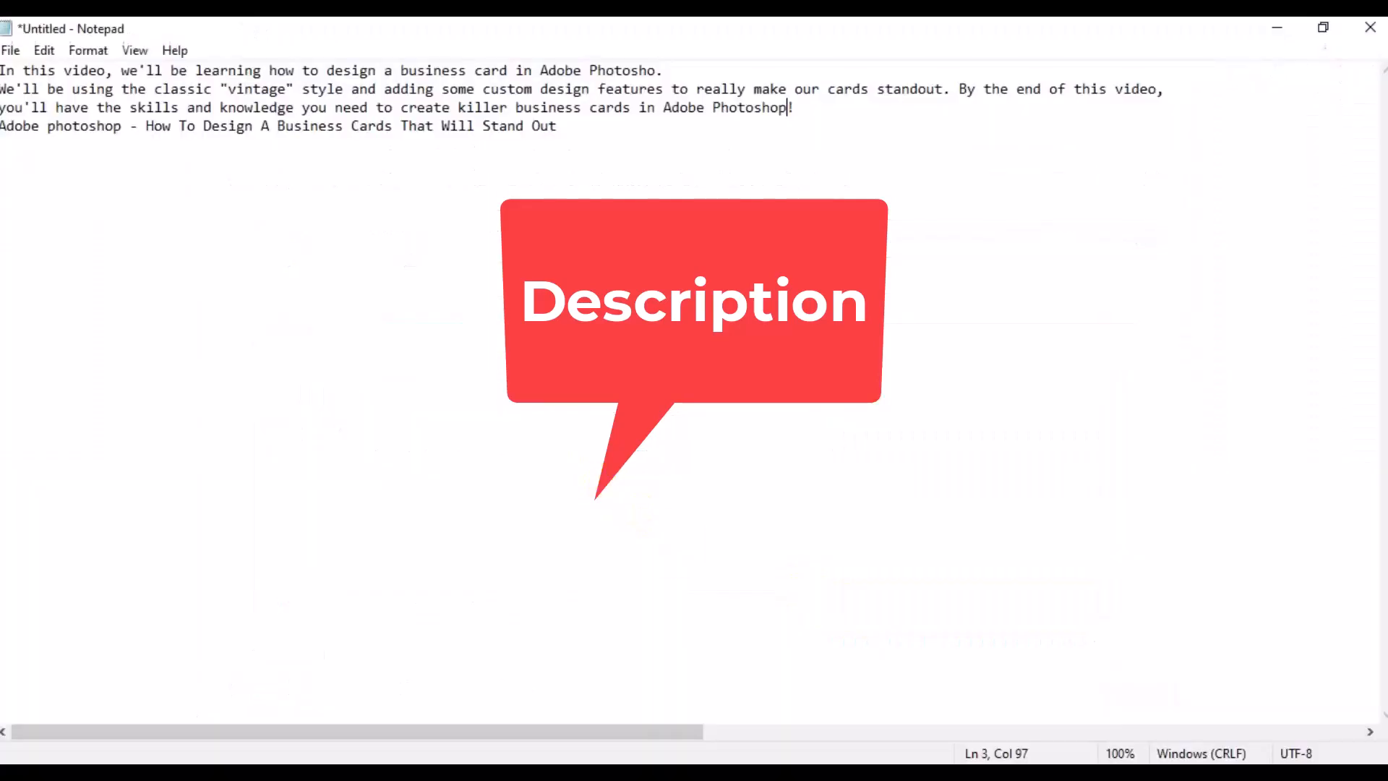
{"action": "left_click", "coordinate": [354, 139]}
{"action": "key", "text": "ctrl+a"}
{"action": "key", "text": "ctrl+c"}
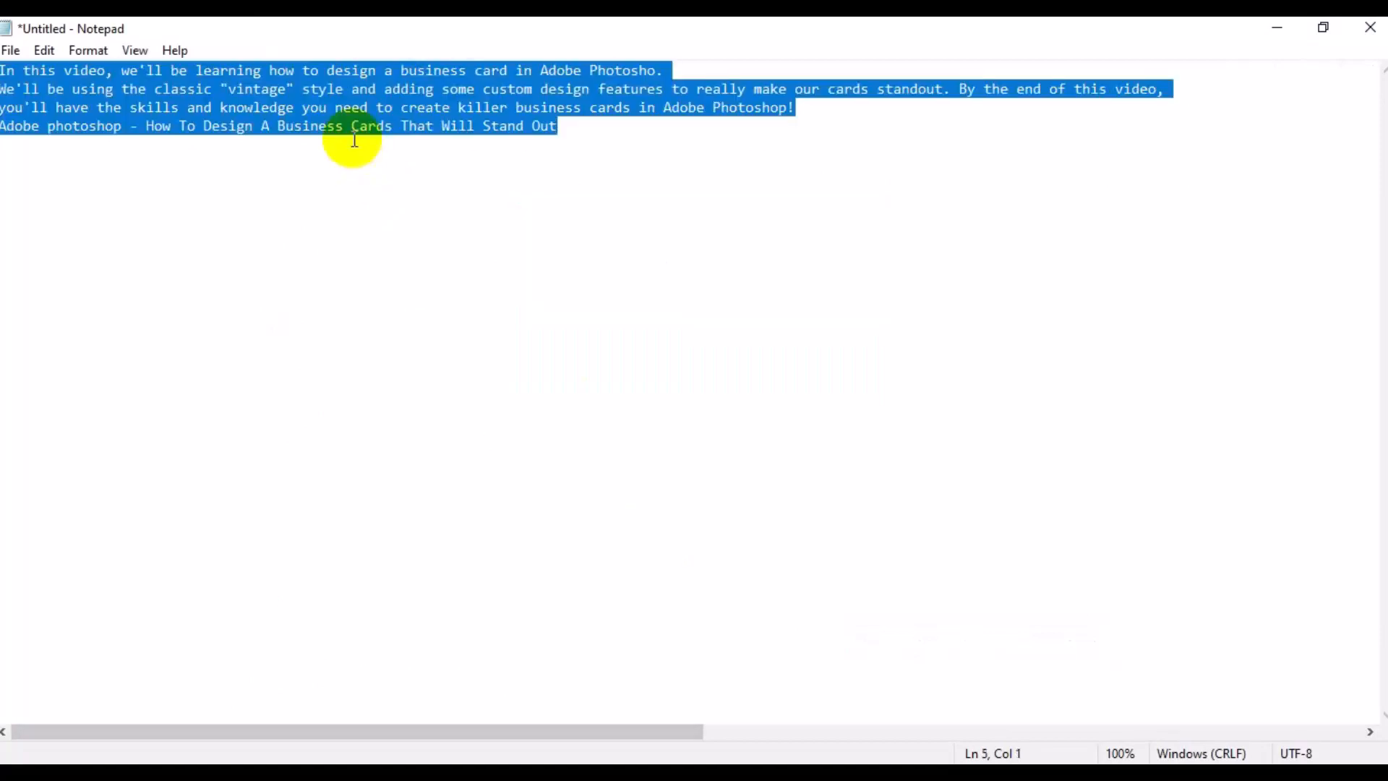
{"action": "left_click", "coordinate": [712, 777]}
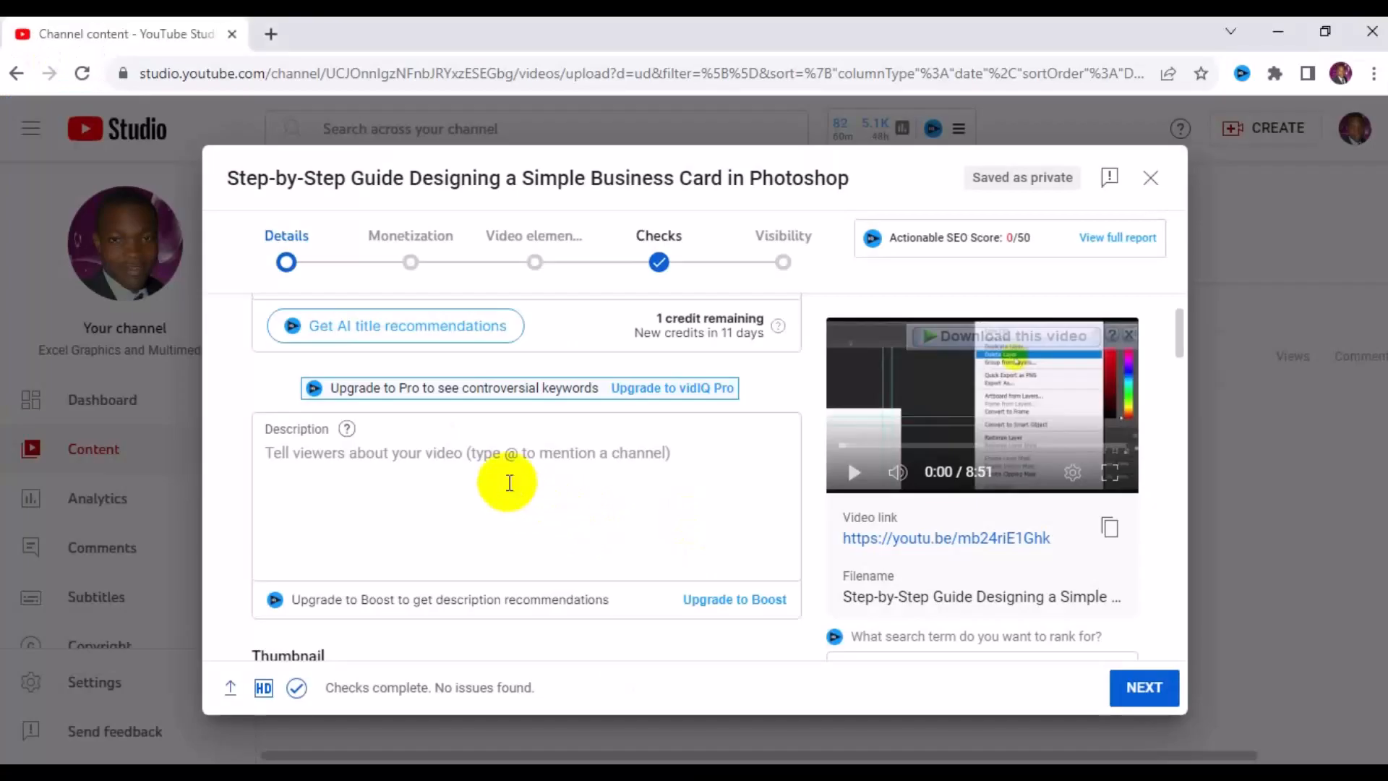
{"action": "left_click", "coordinate": [454, 483]}
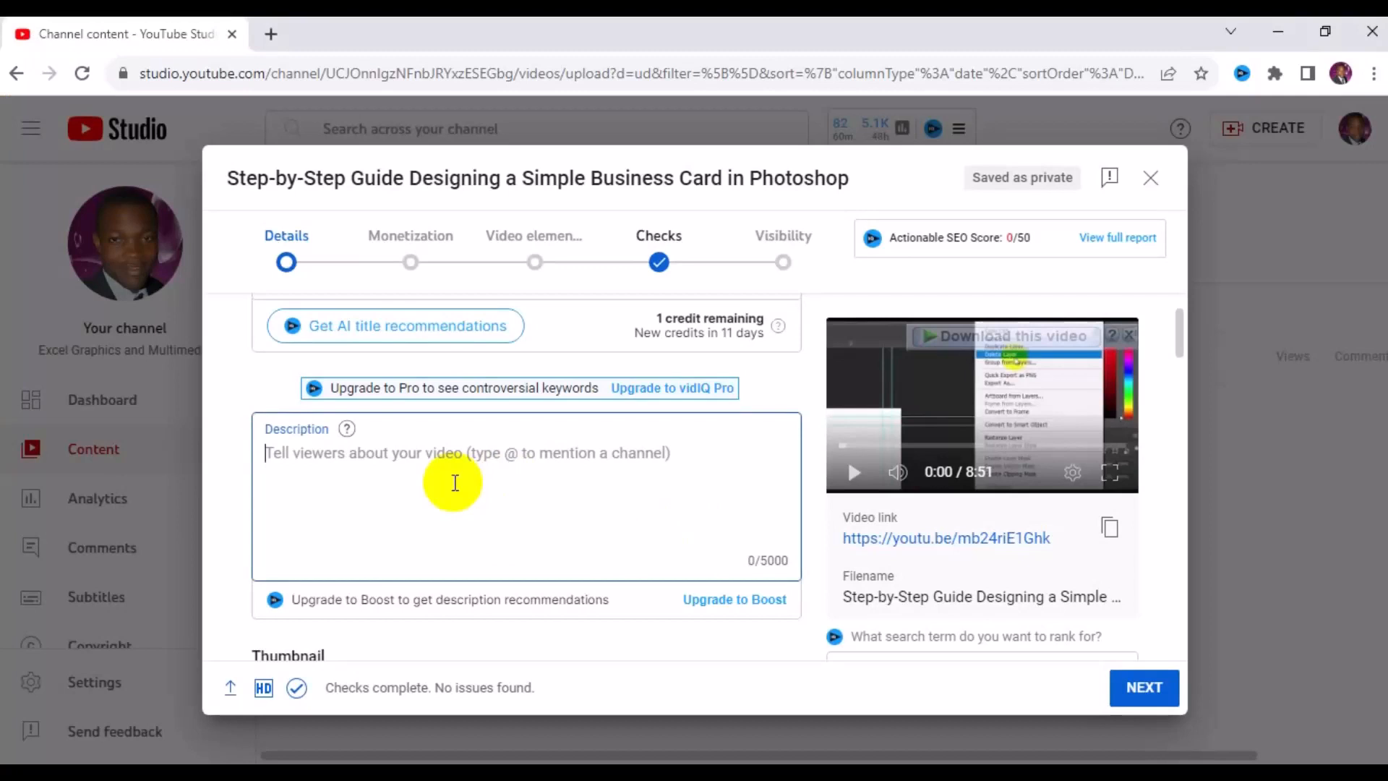
{"action": "key", "text": "ctrl+v"}
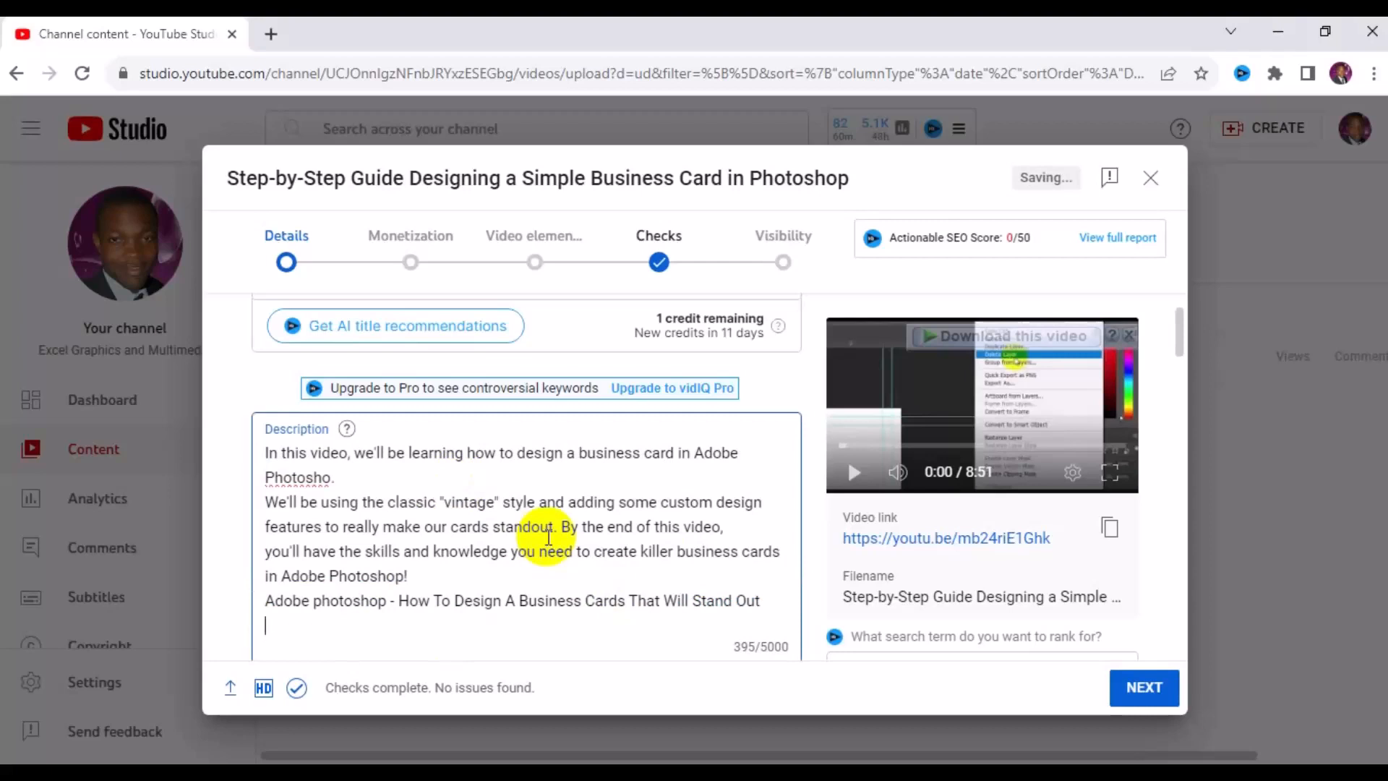
- Add the hashtag #BusinessCardDesign on a new line at the end of the description
{"action": "type", "text": "#"}
{"action": "mouse_move", "coordinate": [1179, 343]}
{"action": "left_mouse_down"}
{"action": "mouse_move", "coordinate": [1180, 371]}
{"action": "mouse_move", "coordinate": [1180, 356]}
{"action": "left_mouse_up"}
{"action": "left_click", "coordinate": [275, 497]}
{"action": "type", "text": "Busi"}
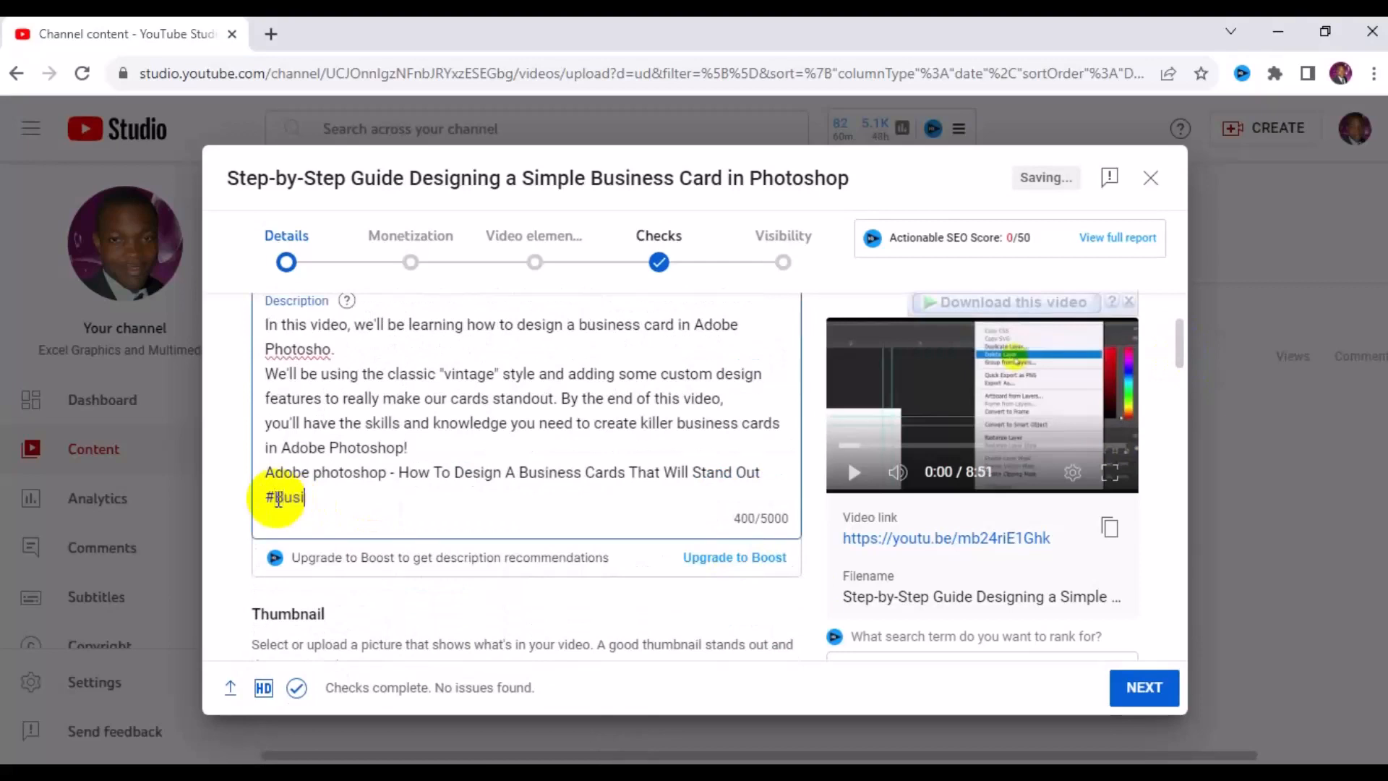
{"action": "type", "text": "nessCA"}
{"action": "key", "text": "BackSpace"}
{"action": "type", "text": "ardDesign"}
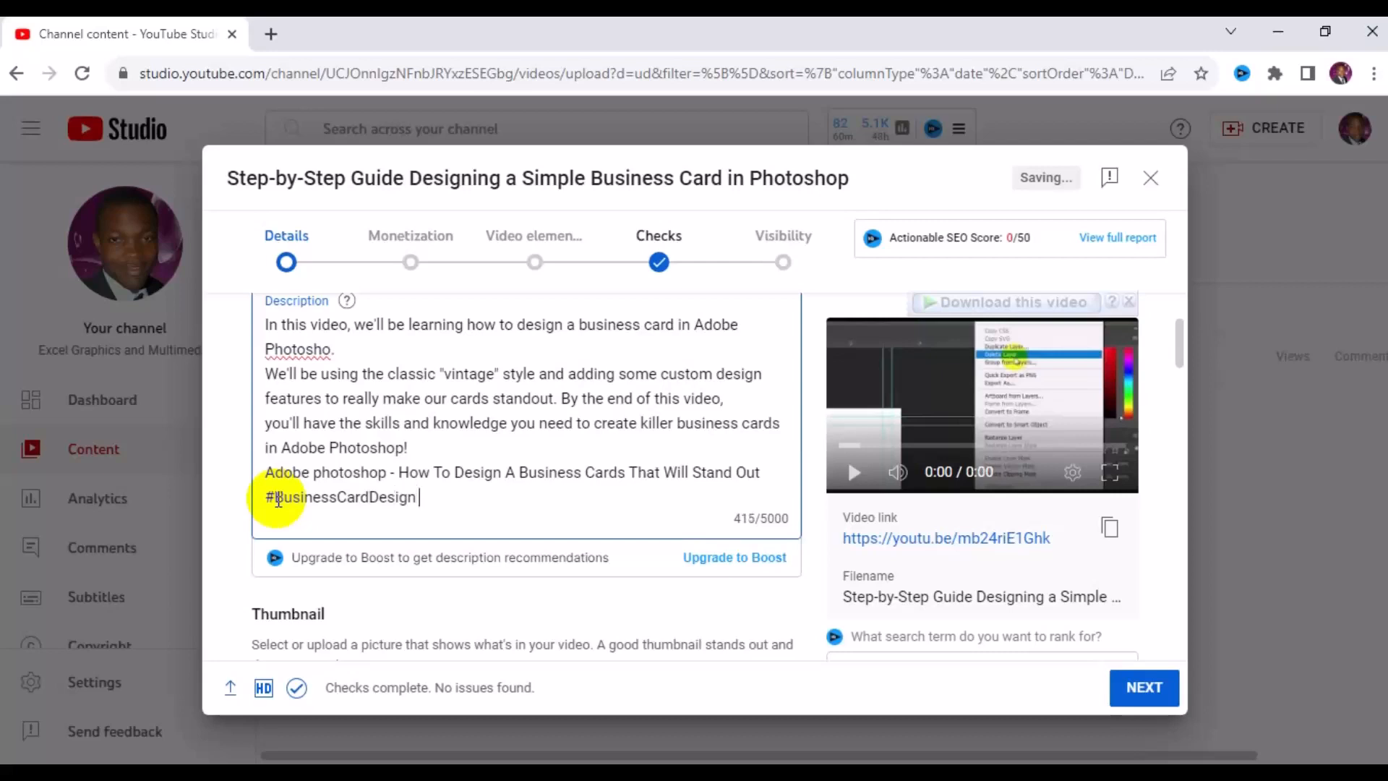
- Add the suggested hashtags #photoshoptutorial and #photoshop after the first hashtag in the description
{"action": "type", "text": " #Ph"}
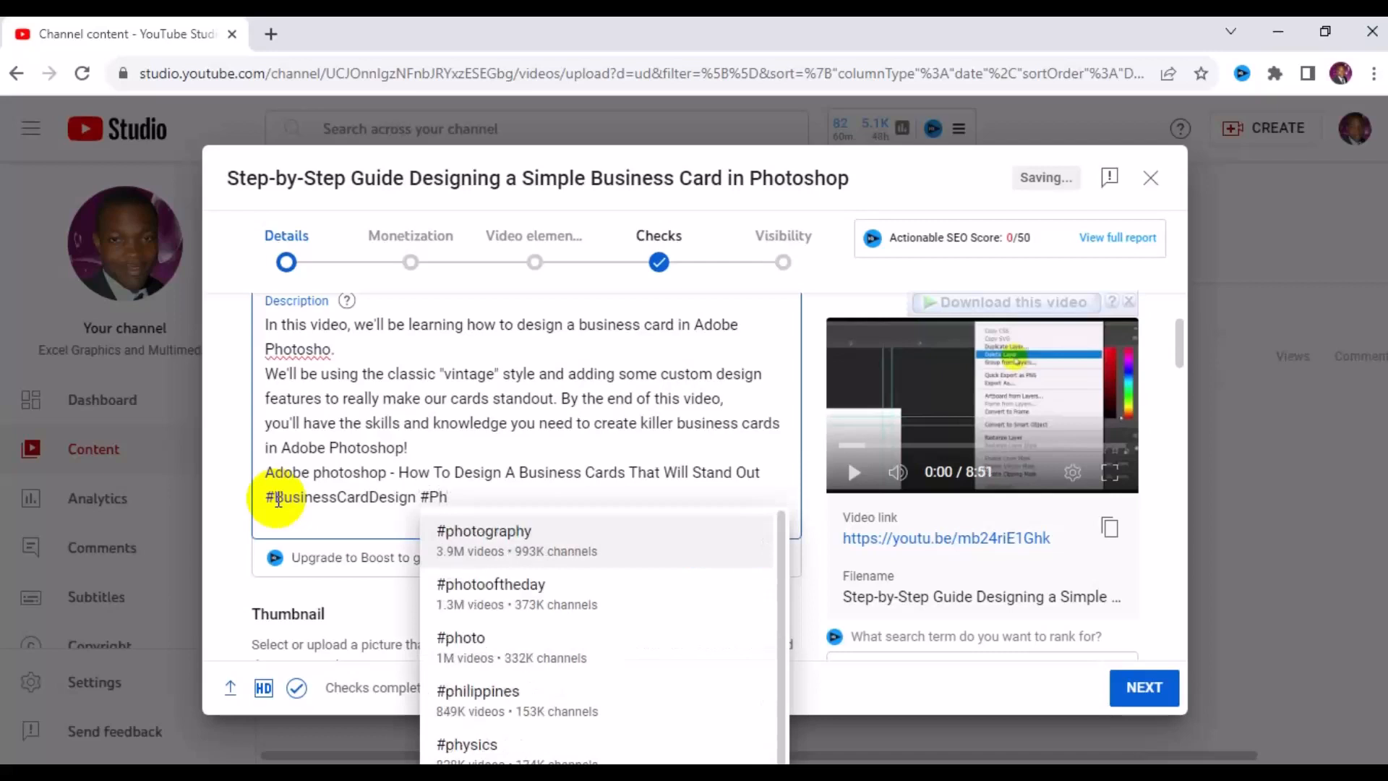
{"action": "type", "text": "otoshop"}
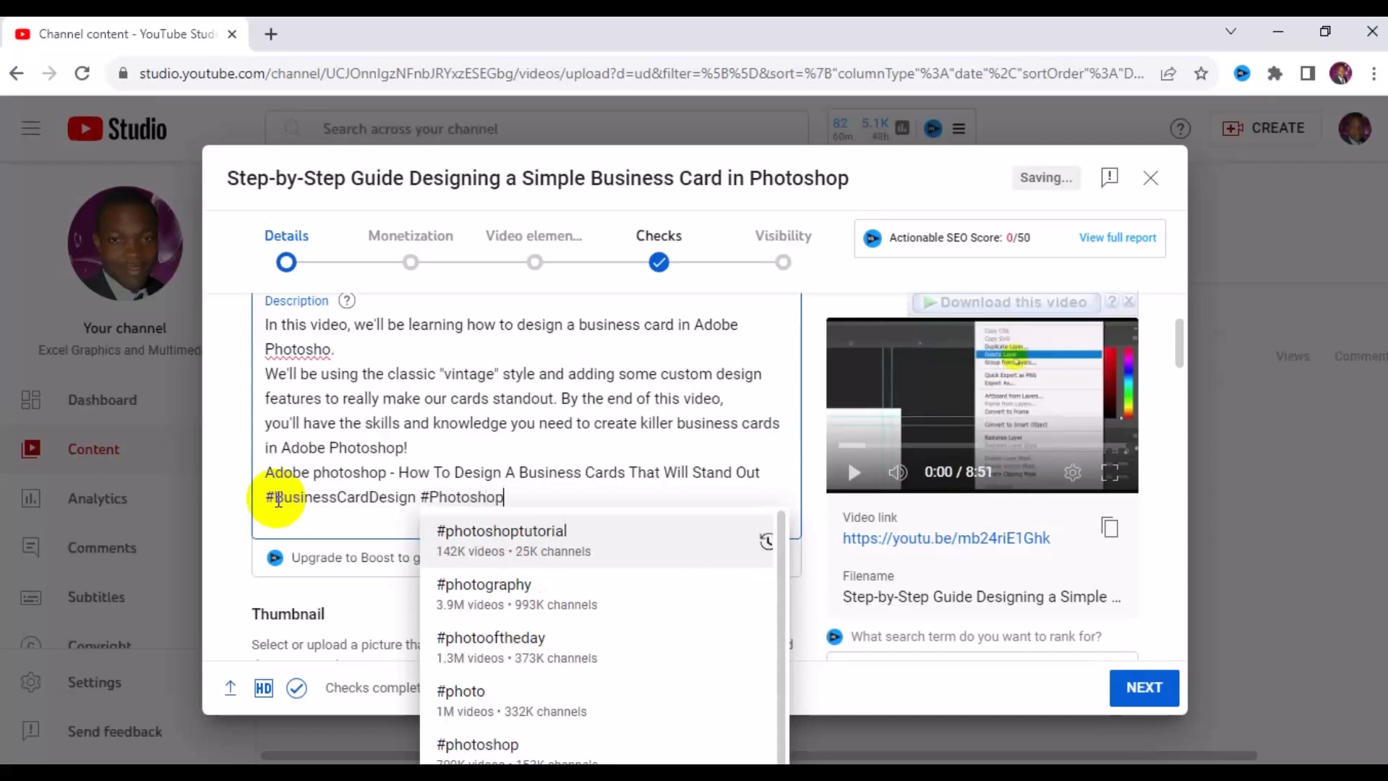
{"action": "left_click", "coordinate": [505, 533]}
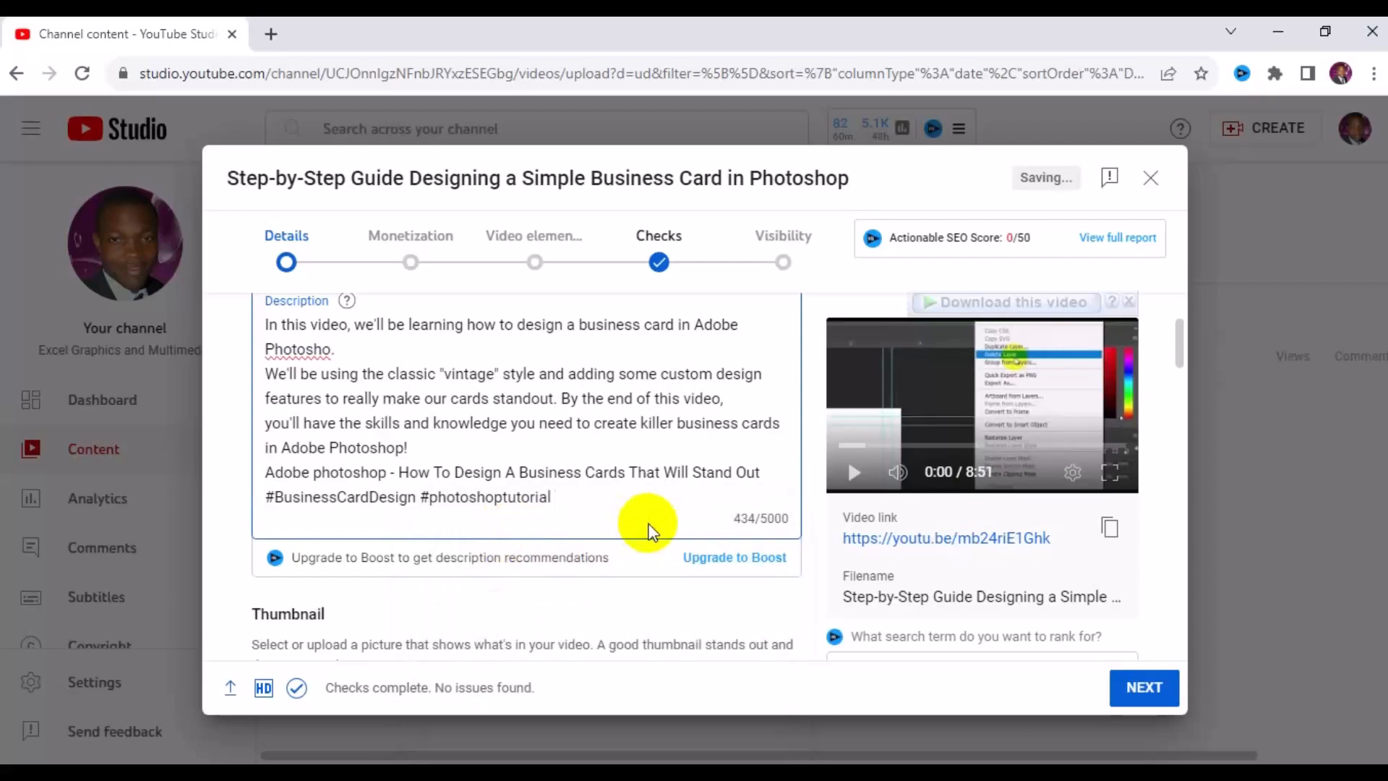
{"action": "type", "text": "#"}
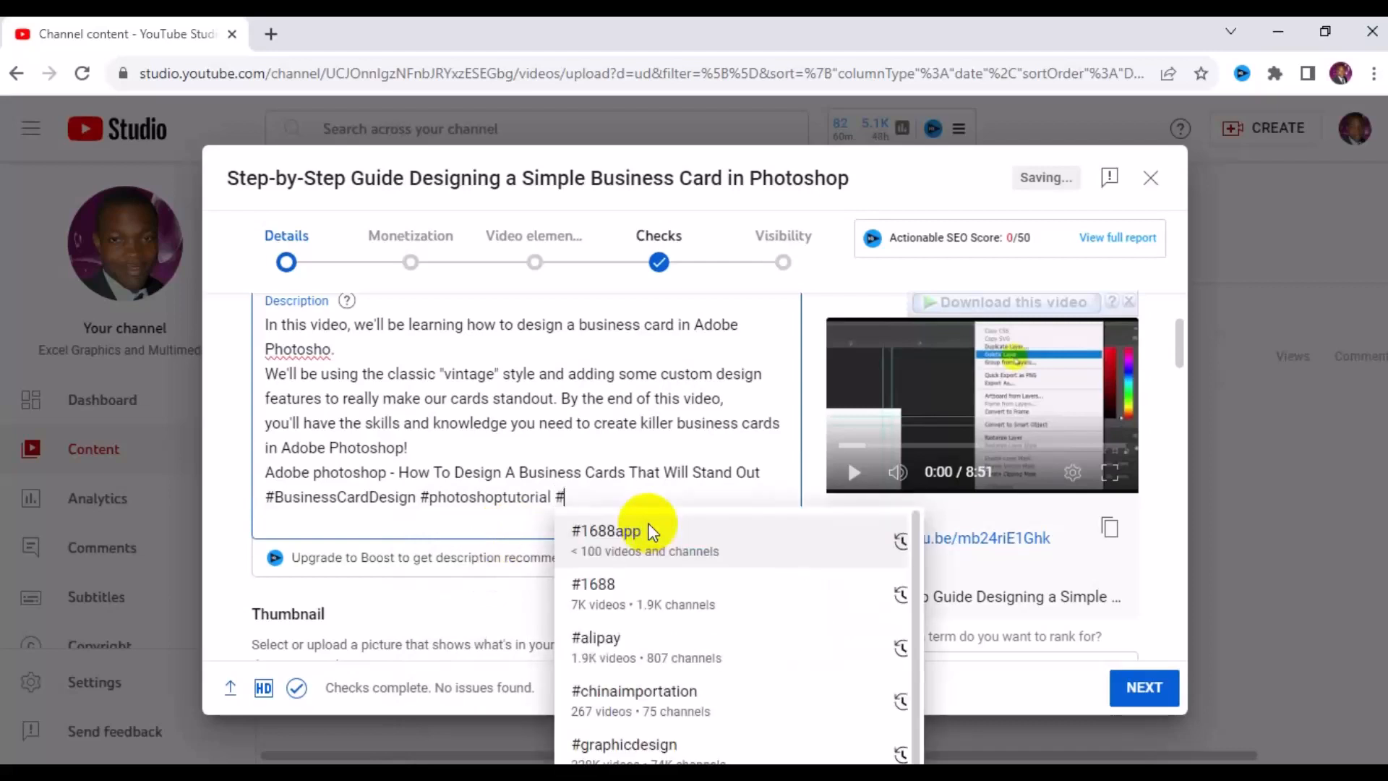
{"action": "type", "text": "Photoshop"}
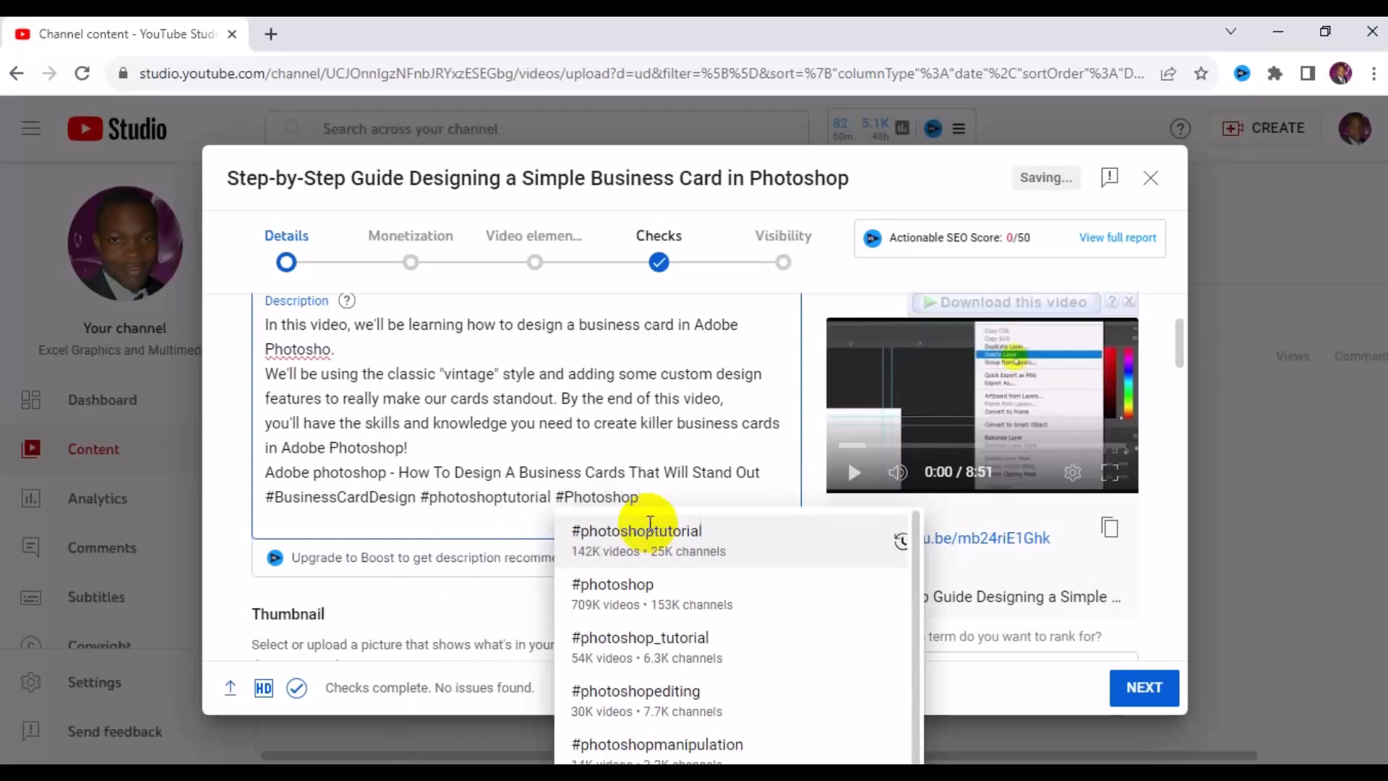
{"action": "left_click", "coordinate": [656, 611]}
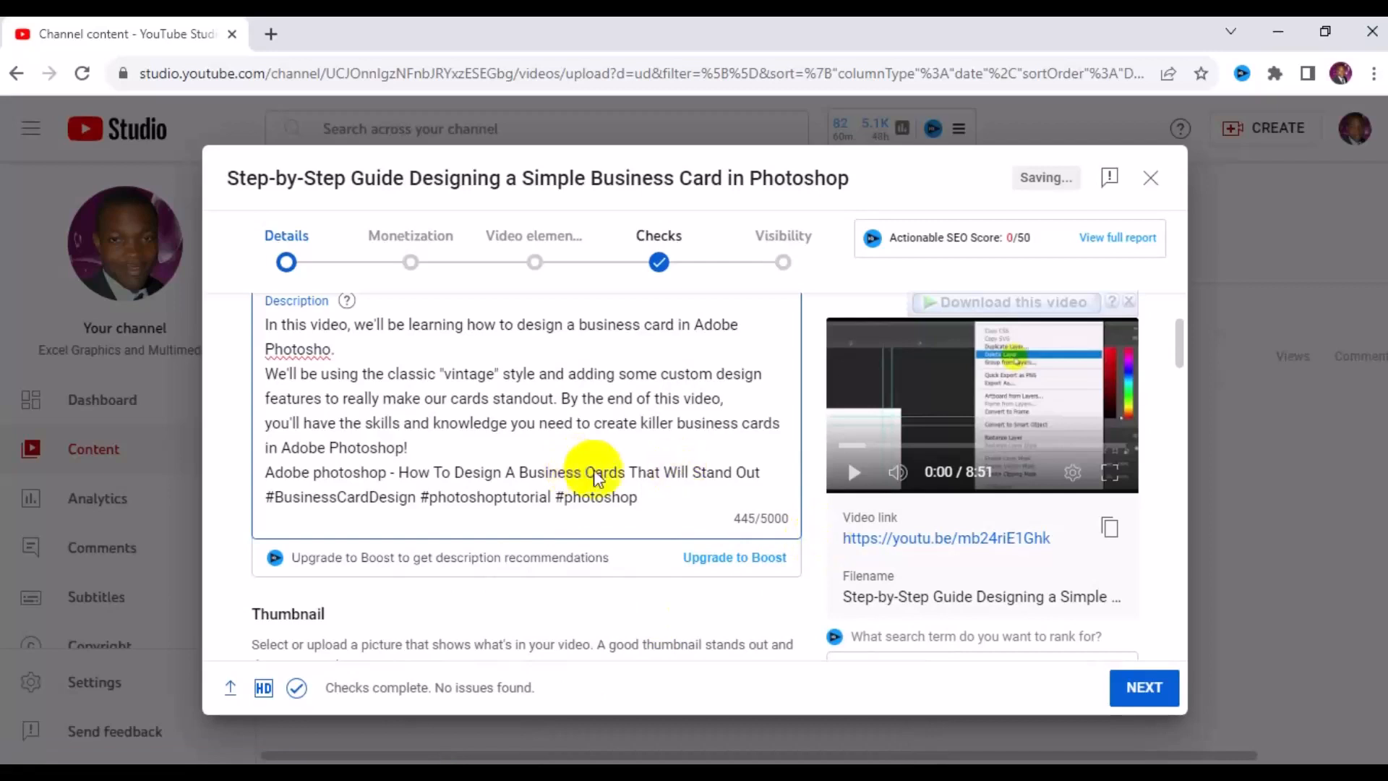
- Try out the auto-generated thumbnails, ending on the third one with the finished business card
{"action": "left_click", "coordinate": [1178, 355]}
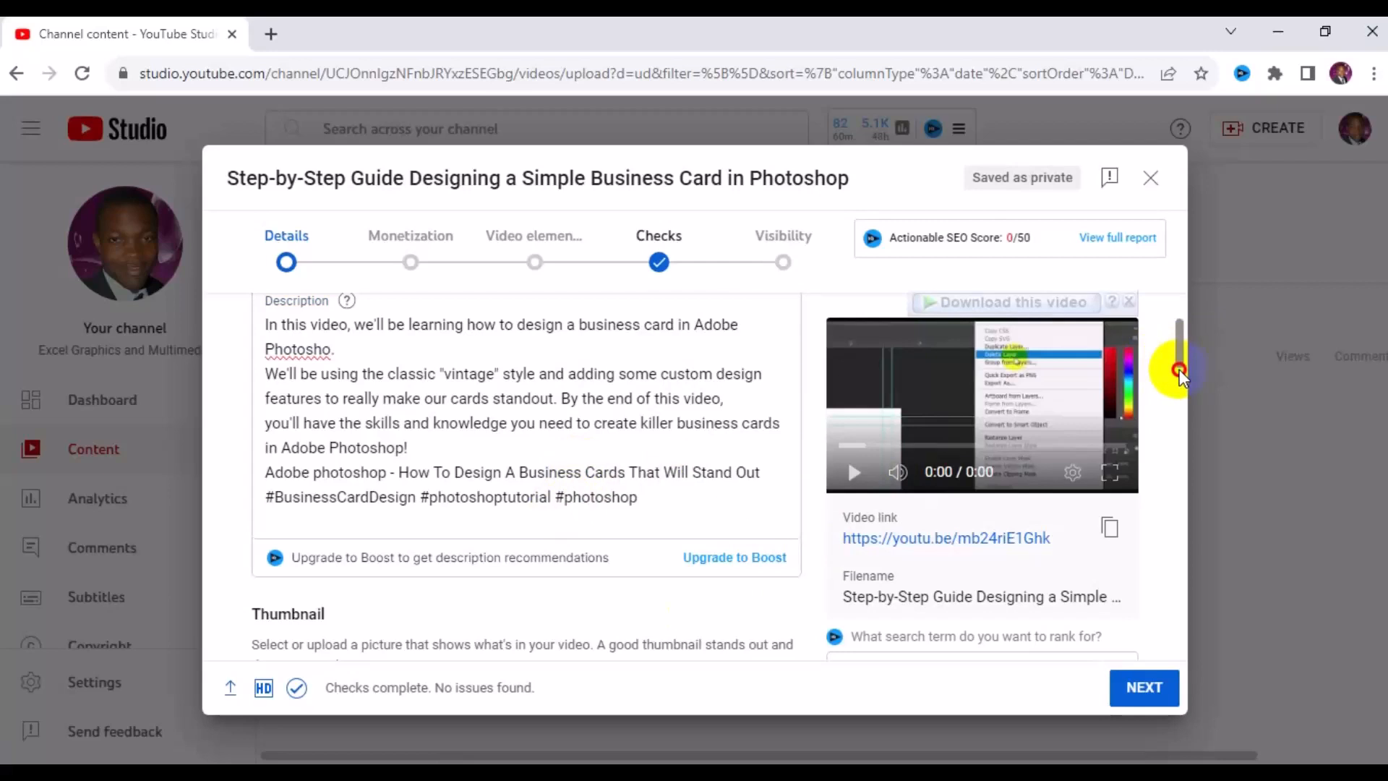
{"action": "scroll", "coordinate": [1178, 370], "scroll_direction": "down", "scroll_amount": 3}
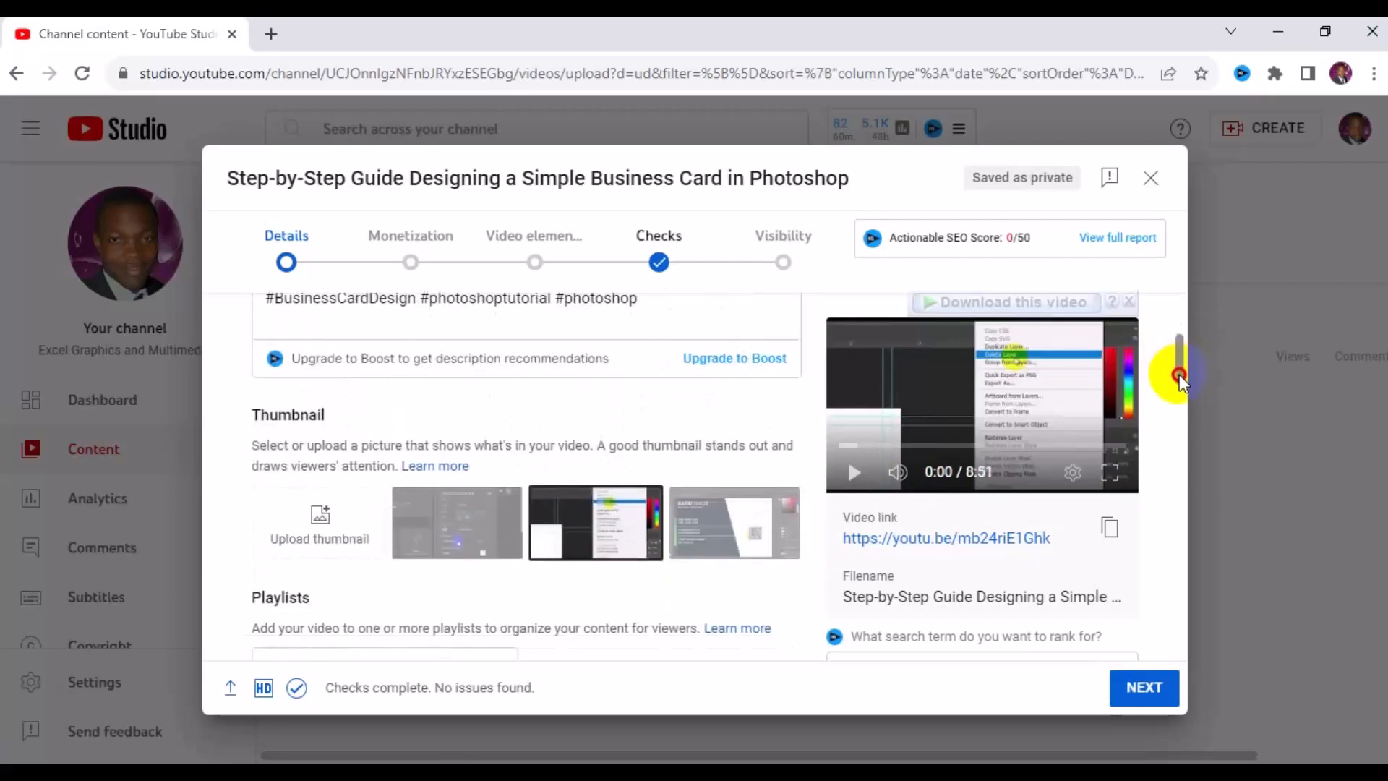
{"action": "scroll", "coordinate": [1178, 374], "scroll_direction": "down", "scroll_amount": 1}
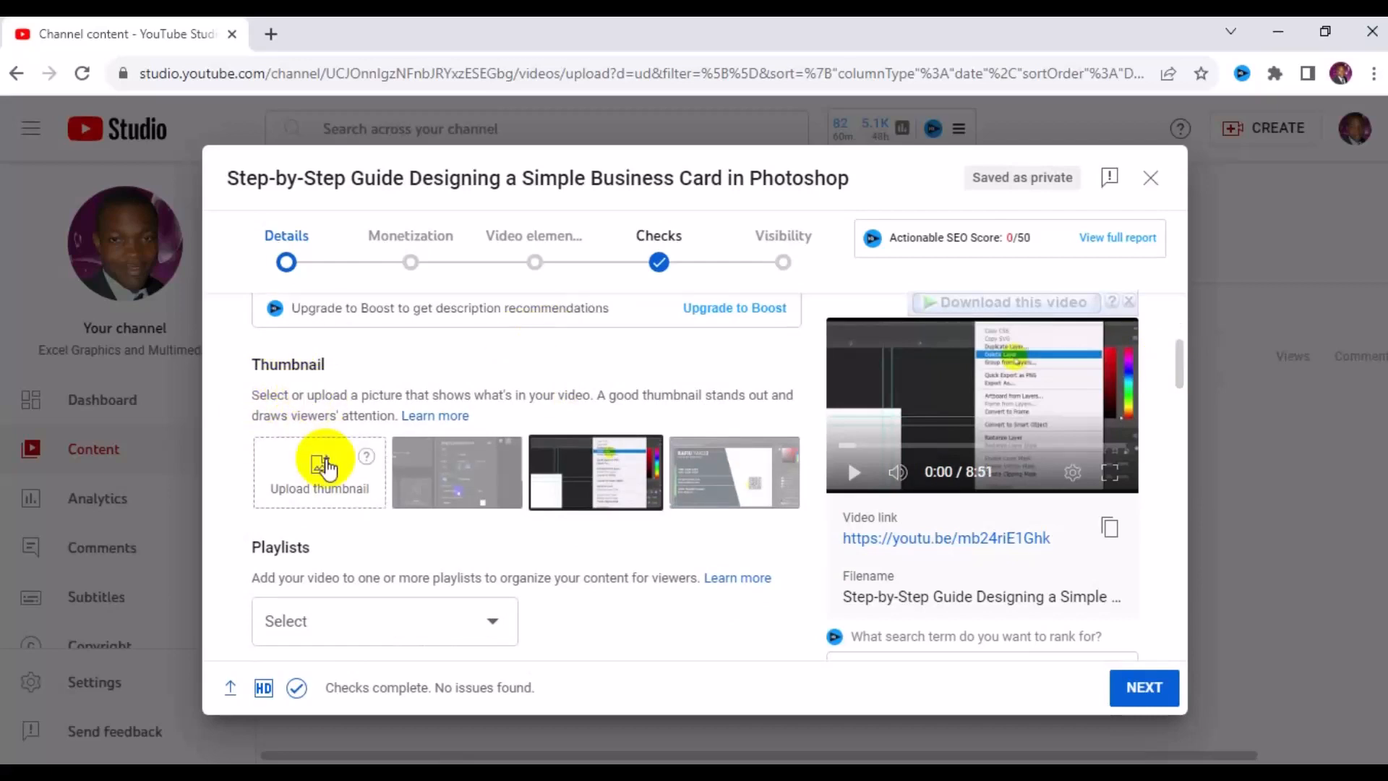
{"action": "left_click", "coordinate": [483, 498]}
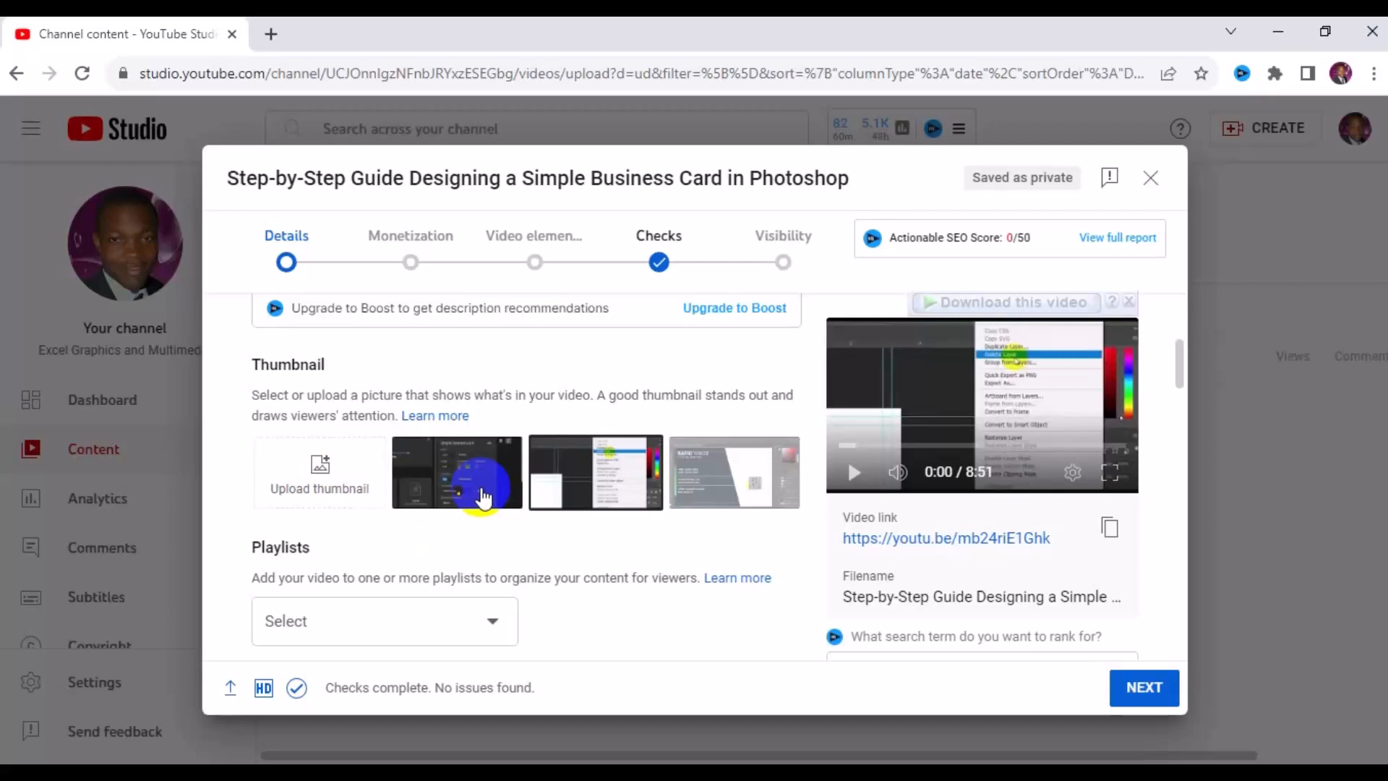
{"action": "left_click", "coordinate": [603, 495]}
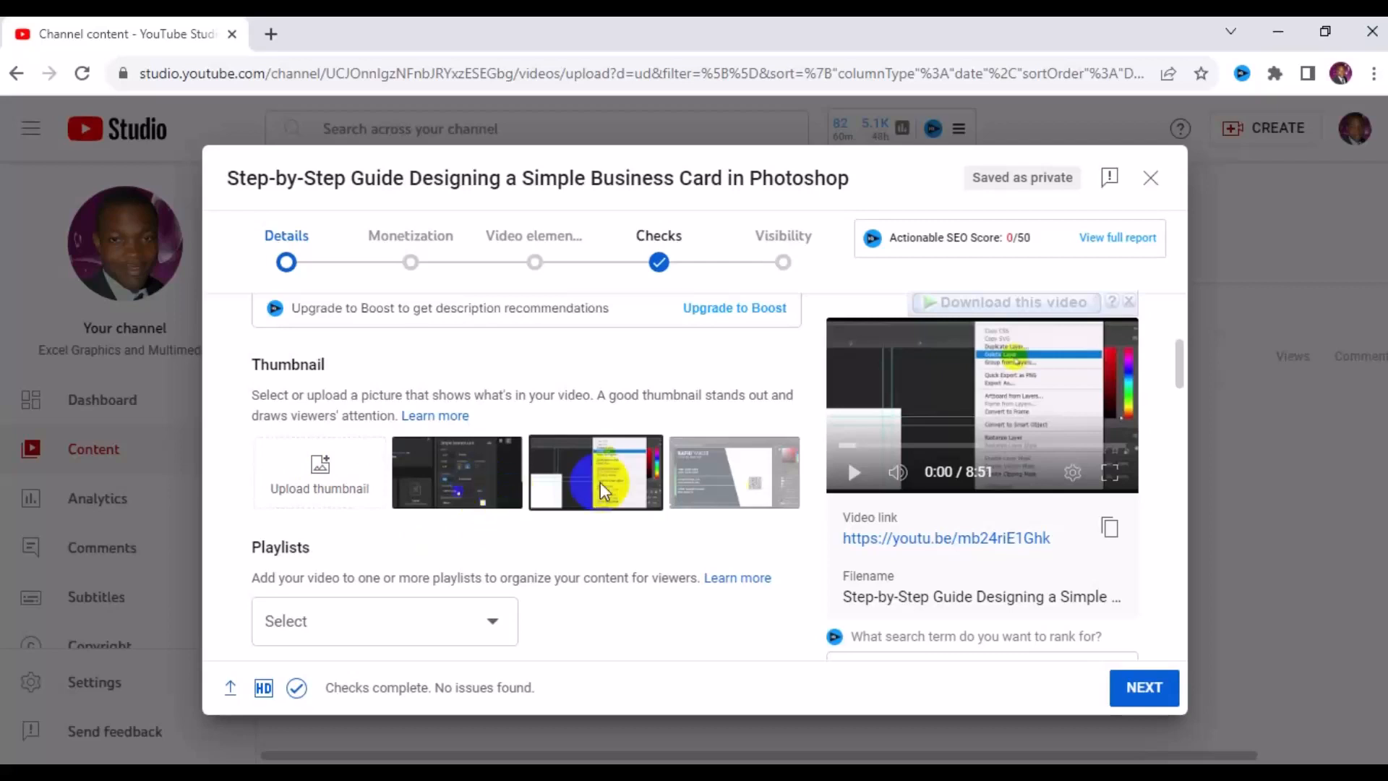
{"action": "left_click", "coordinate": [729, 468]}
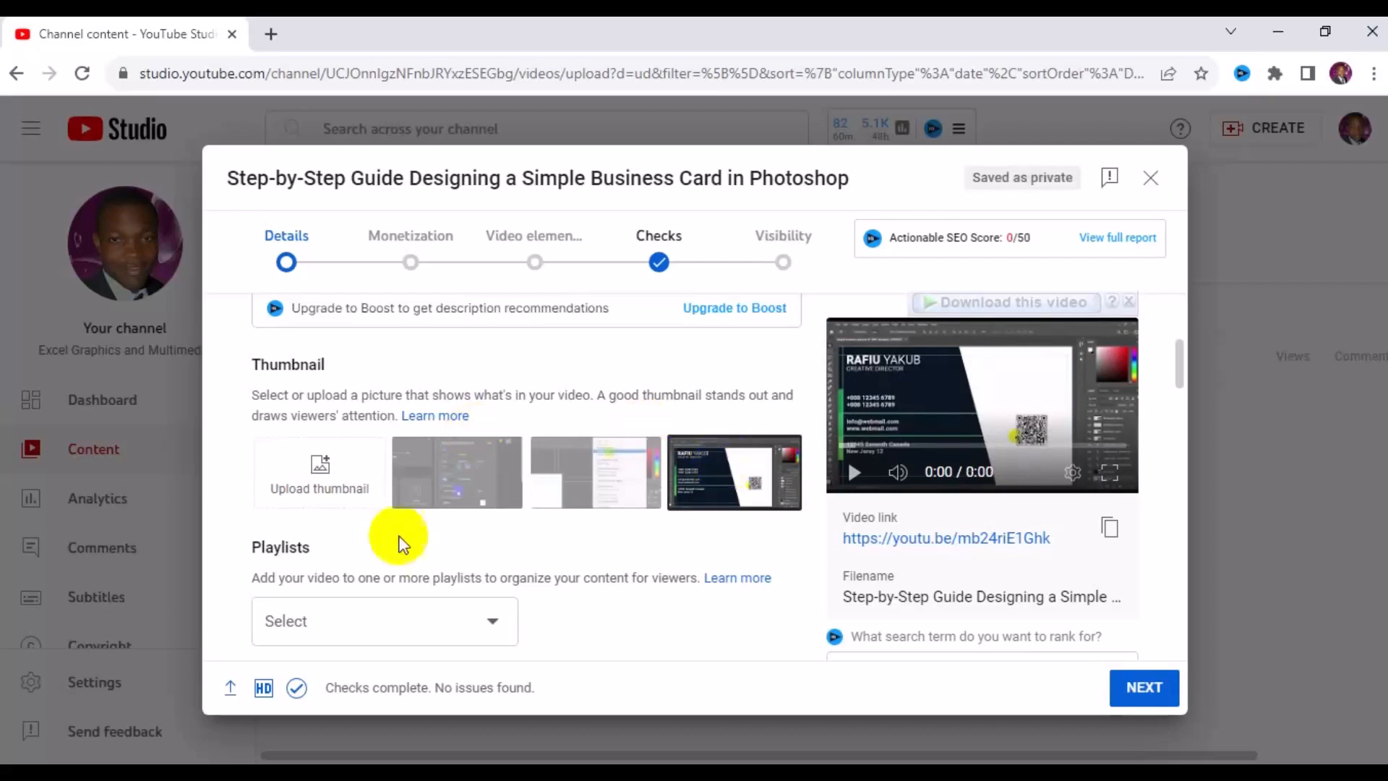
- Upload the image business-card-design-tutorial-phootoshop as the video's custom thumbnail
{"action": "left_click", "coordinate": [550, 483]}
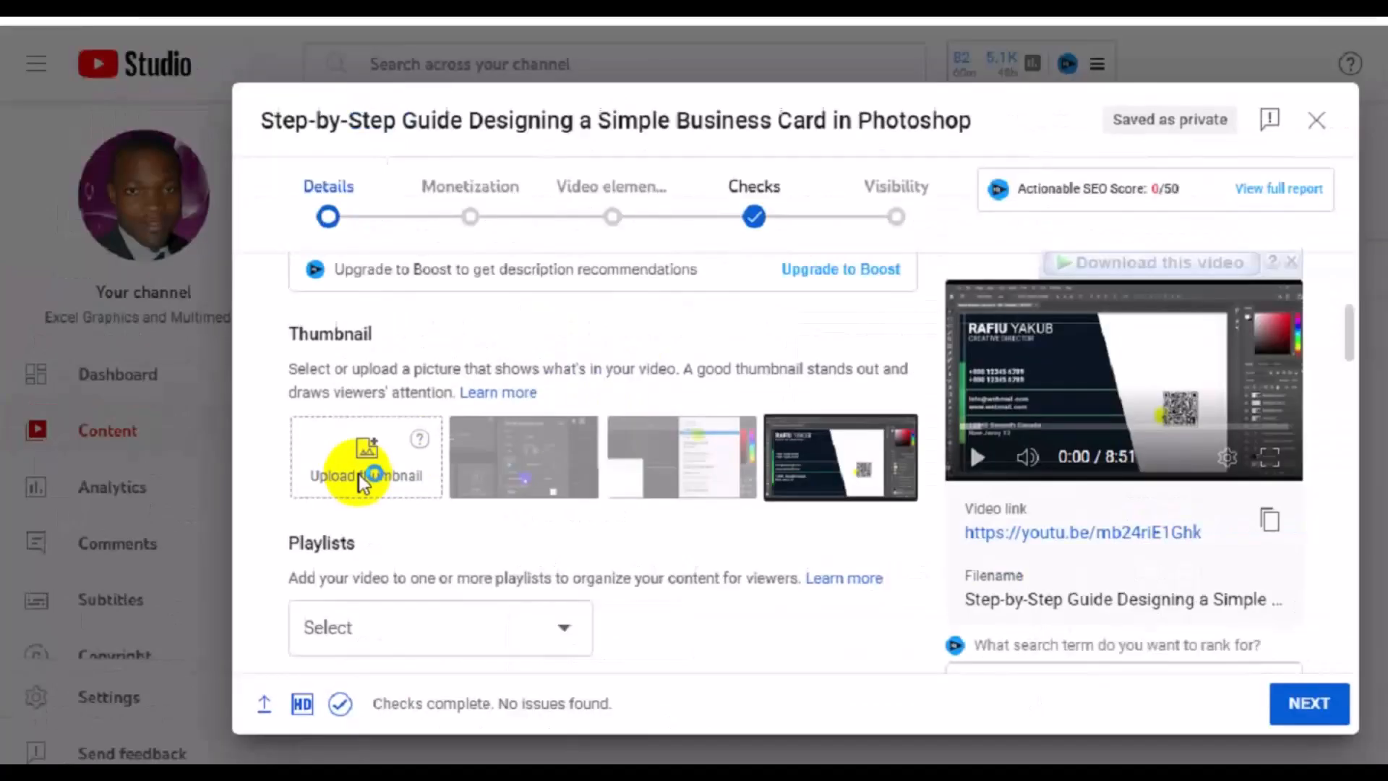
{"action": "left_click", "coordinate": [636, 404]}
{"action": "left_click", "coordinate": [1095, 311]}
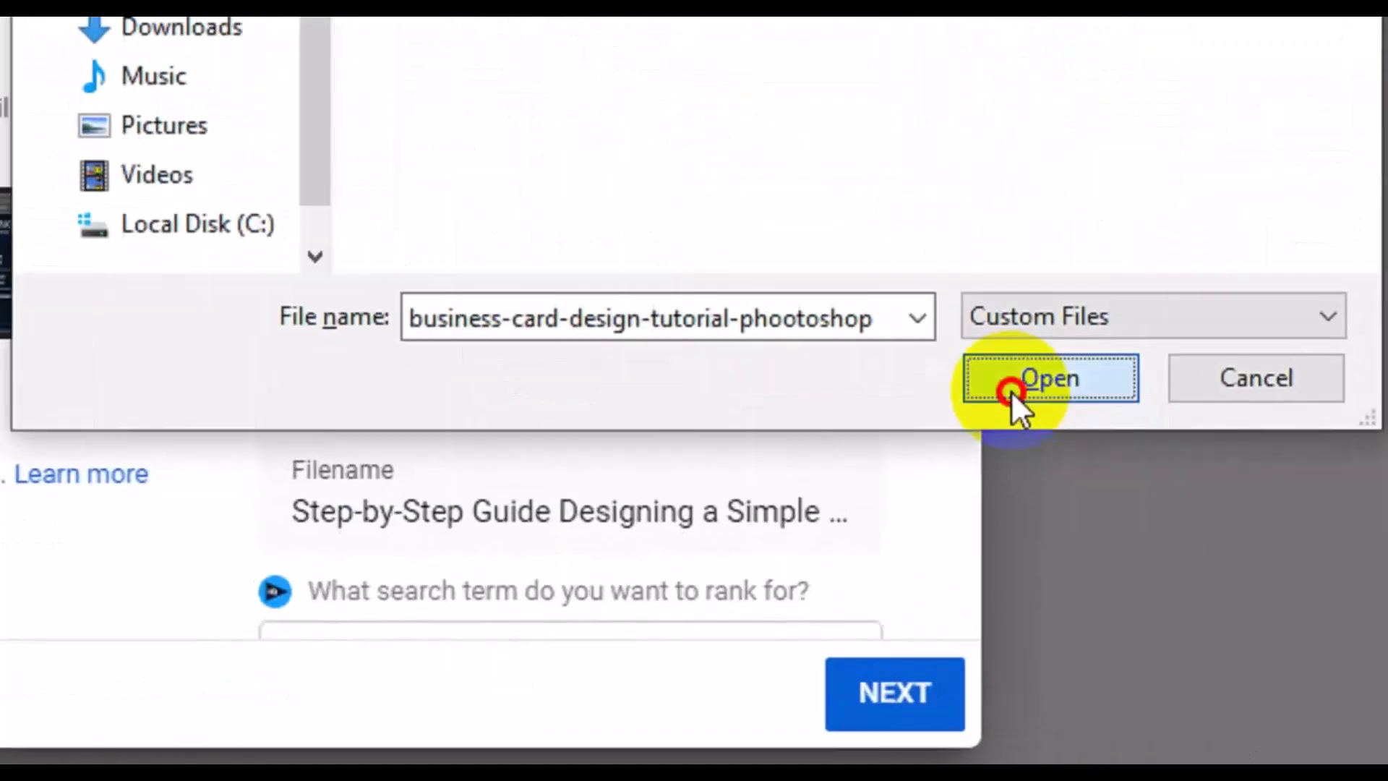
{"action": "left_click", "coordinate": [1203, 536]}
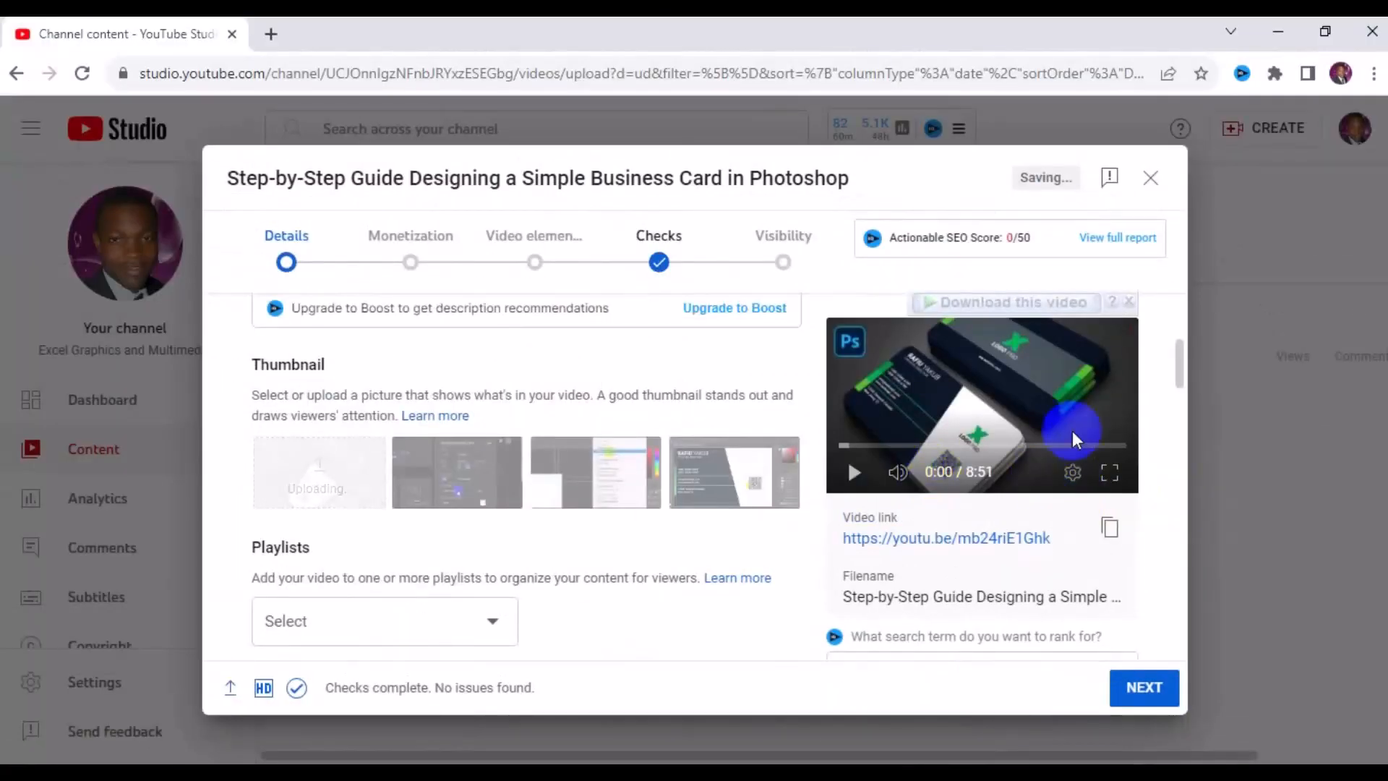
- Add the video to the BUSINESS CARD DESIGN playlist
{"action": "left_click_drag", "start_coordinate": [1179, 364], "coordinate": [1179, 373]}
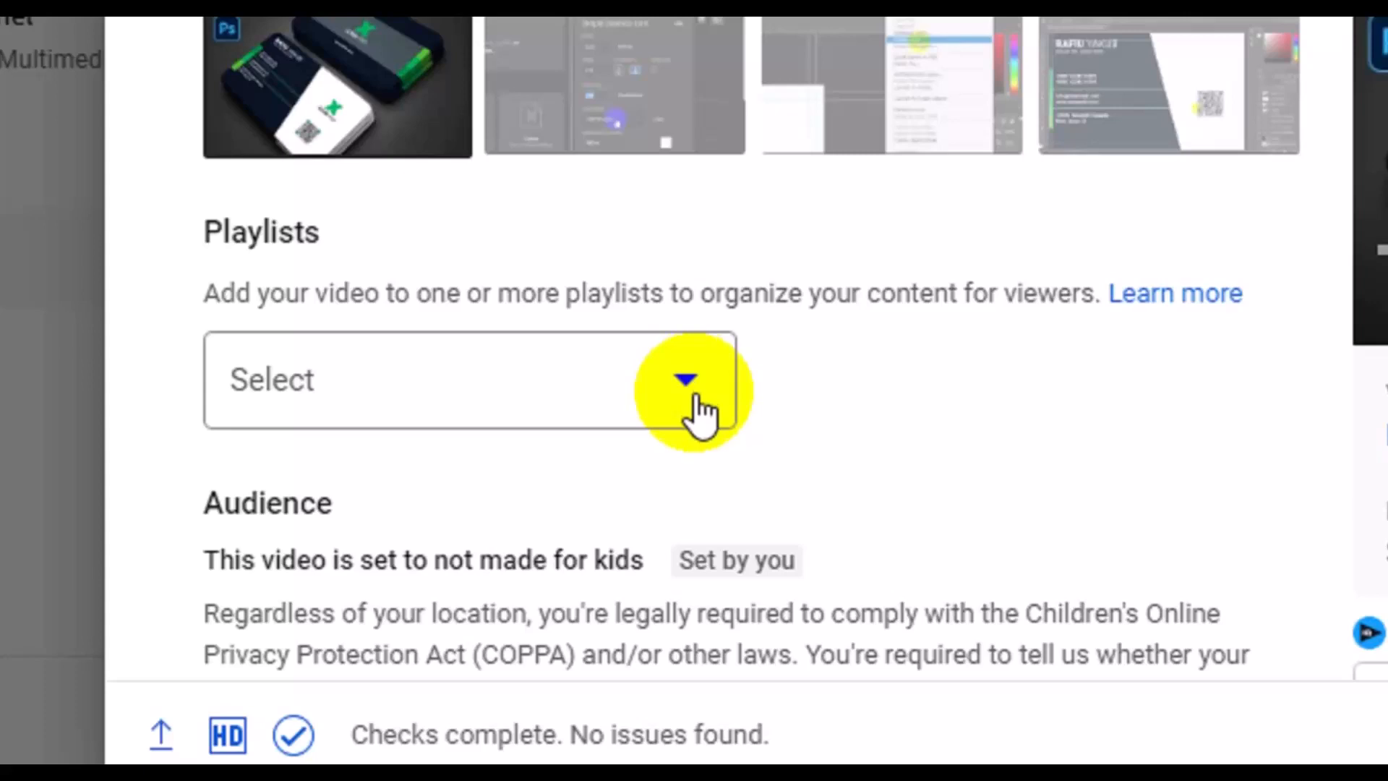
{"action": "left_click", "coordinate": [696, 413]}
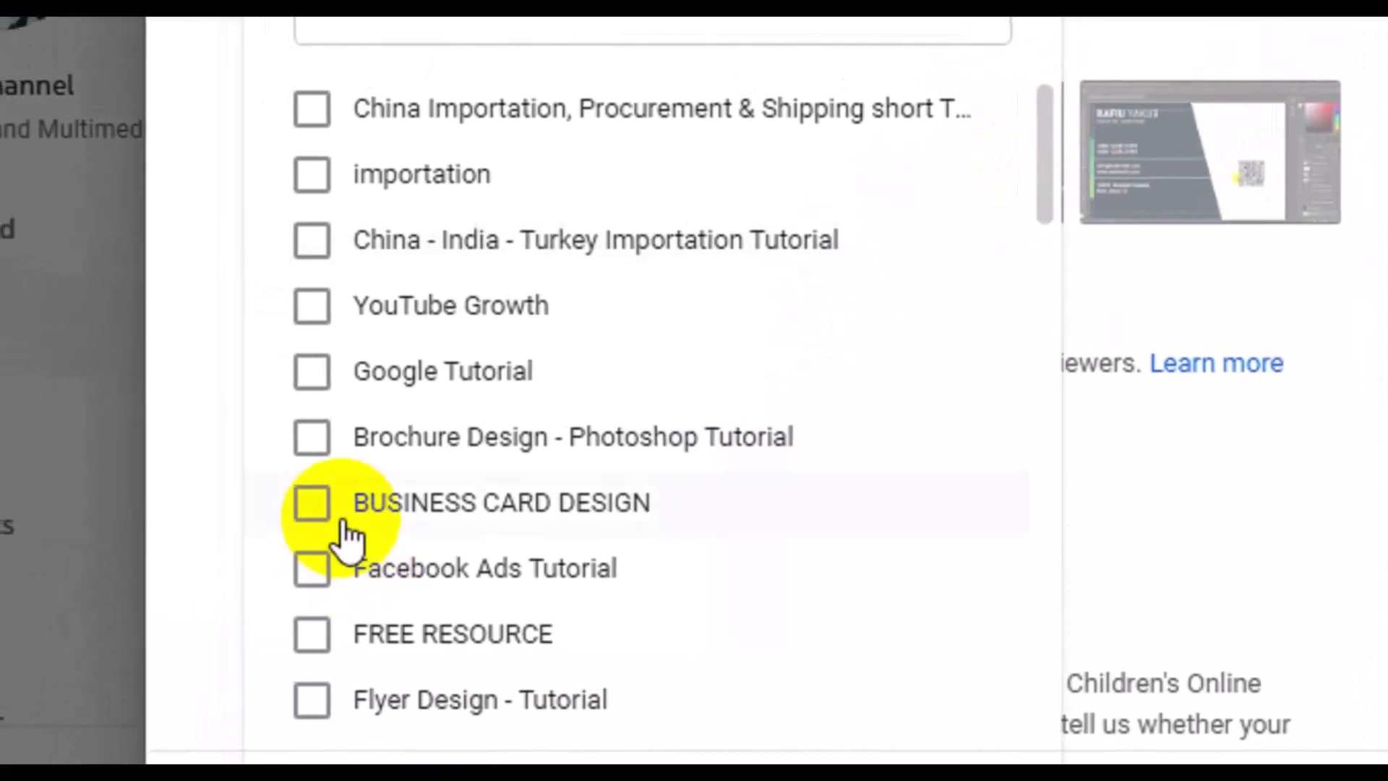
{"action": "left_click", "coordinate": [271, 503]}
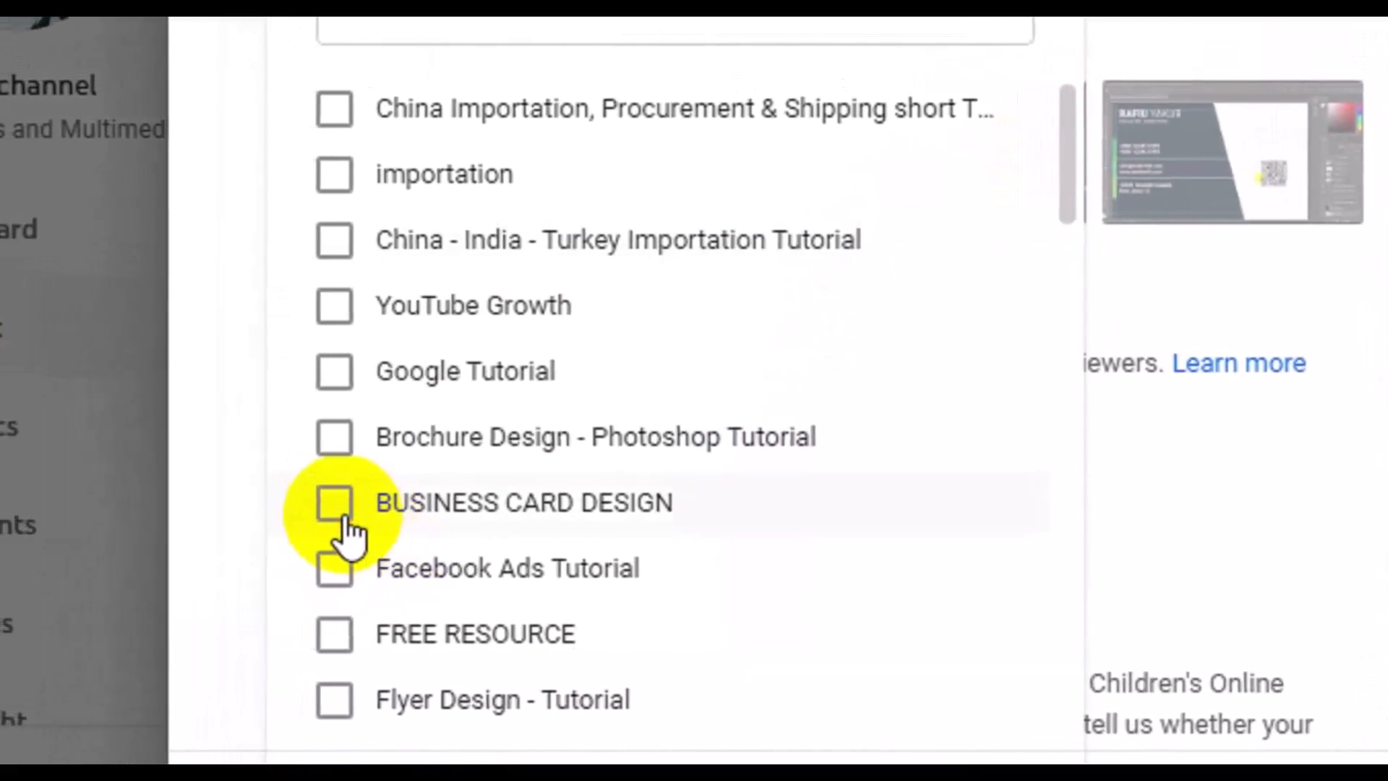
{"action": "left_click", "coordinate": [339, 513]}
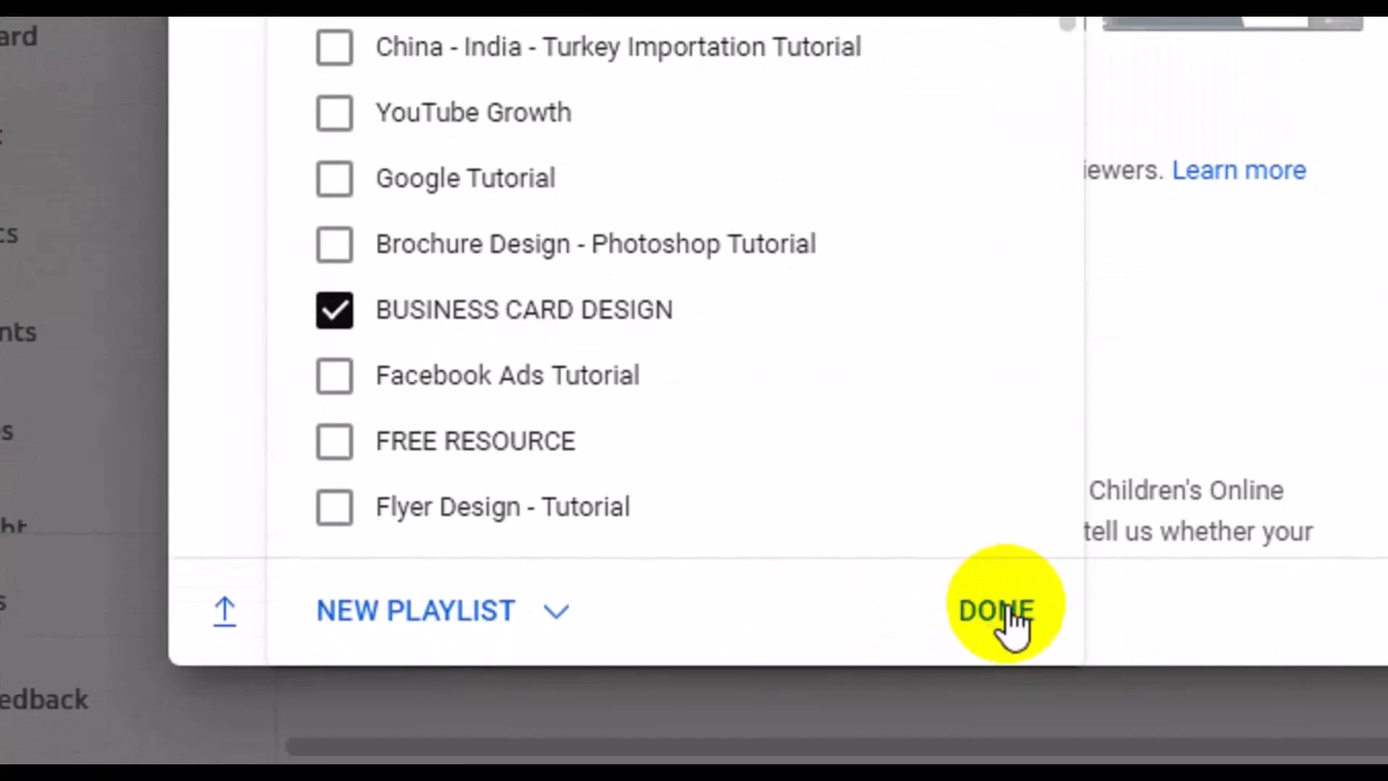
{"action": "left_click", "coordinate": [1009, 610]}
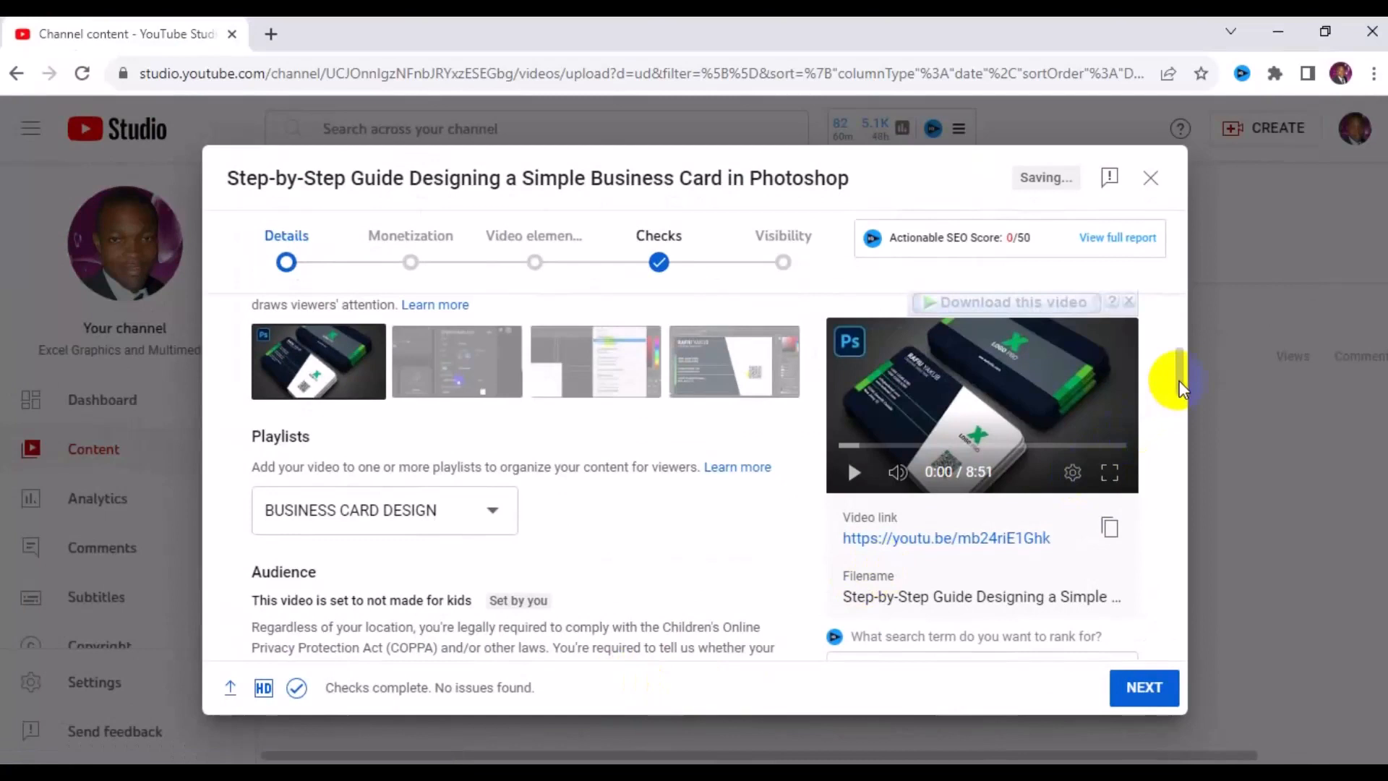
- Add the recommended tags business card design, photoshop tutorial and business card to the video
{"action": "left_click_drag", "start_coordinate": [1178, 380], "coordinate": [1181, 430]}
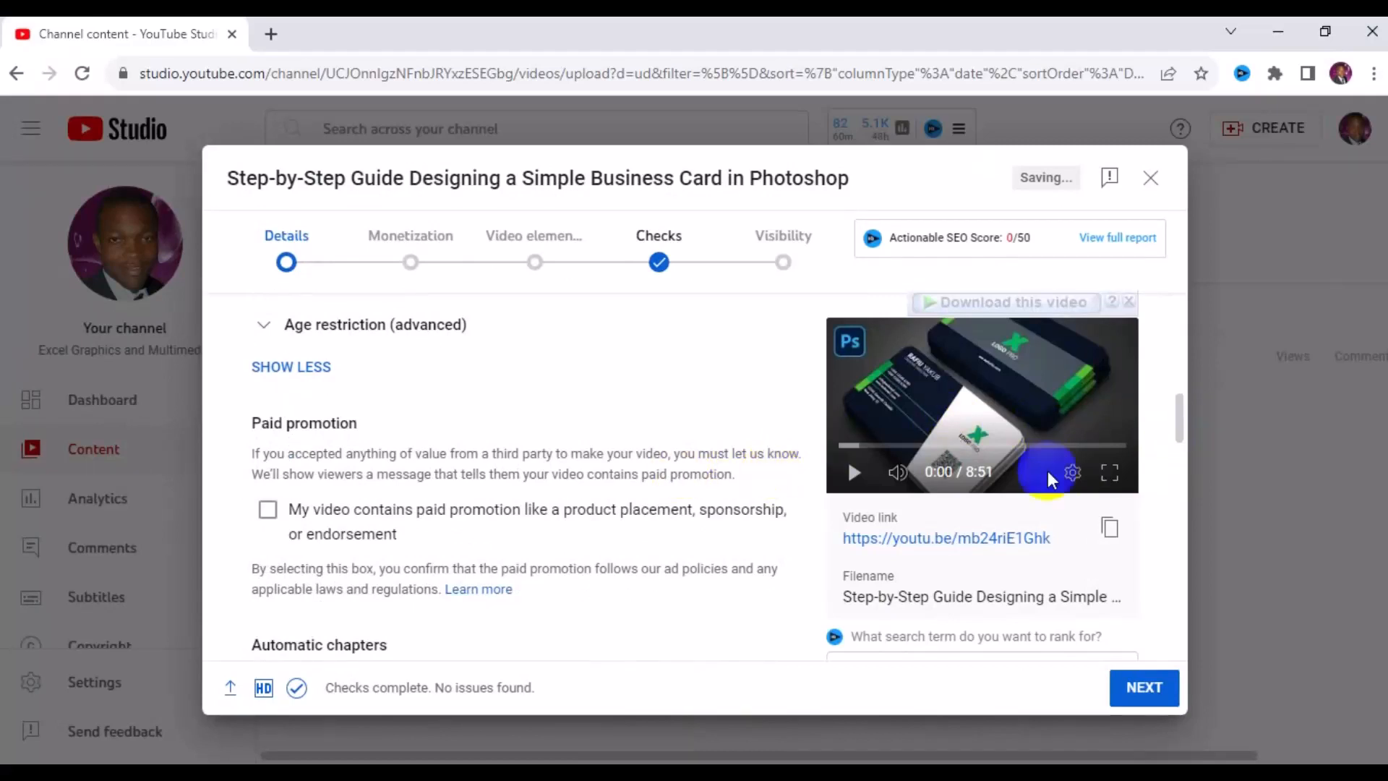
{"action": "left_click", "coordinate": [1177, 453]}
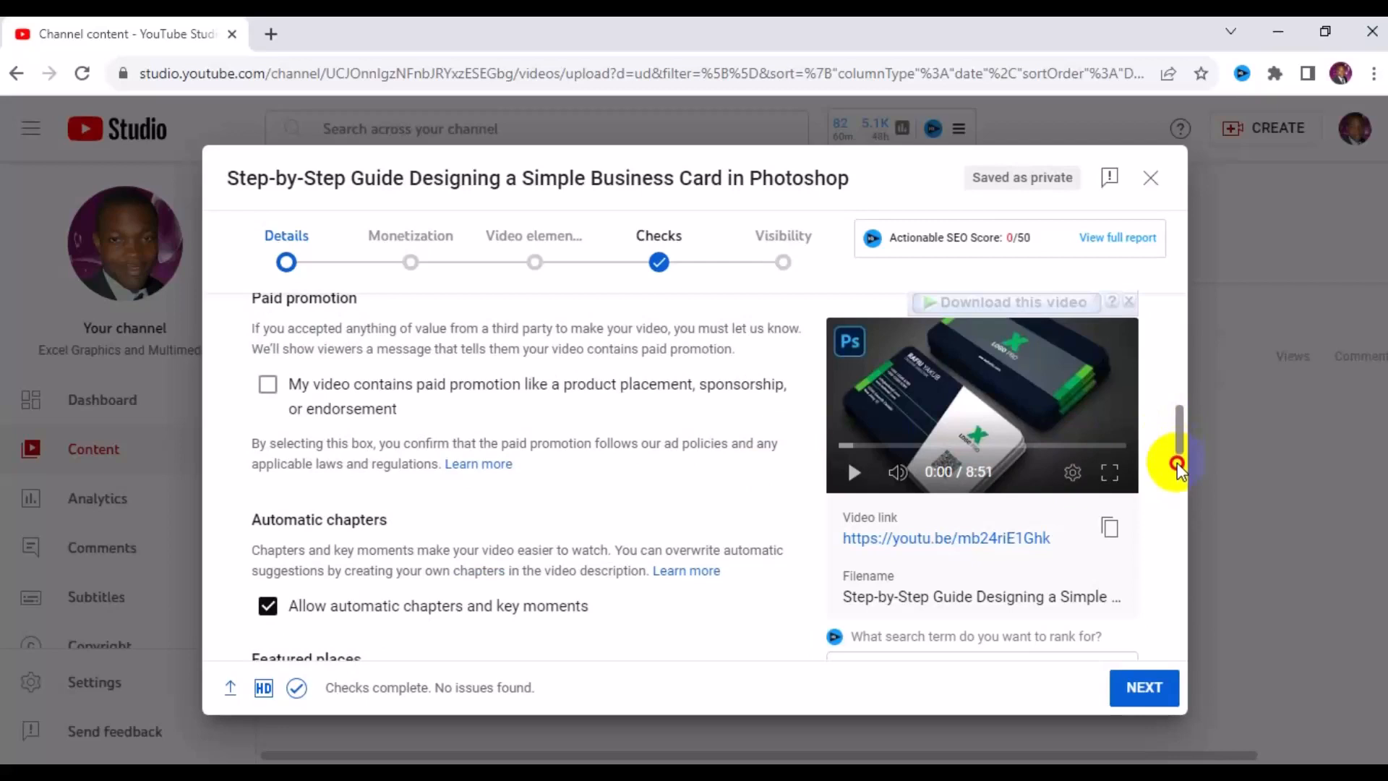
{"action": "left_click", "coordinate": [1177, 463]}
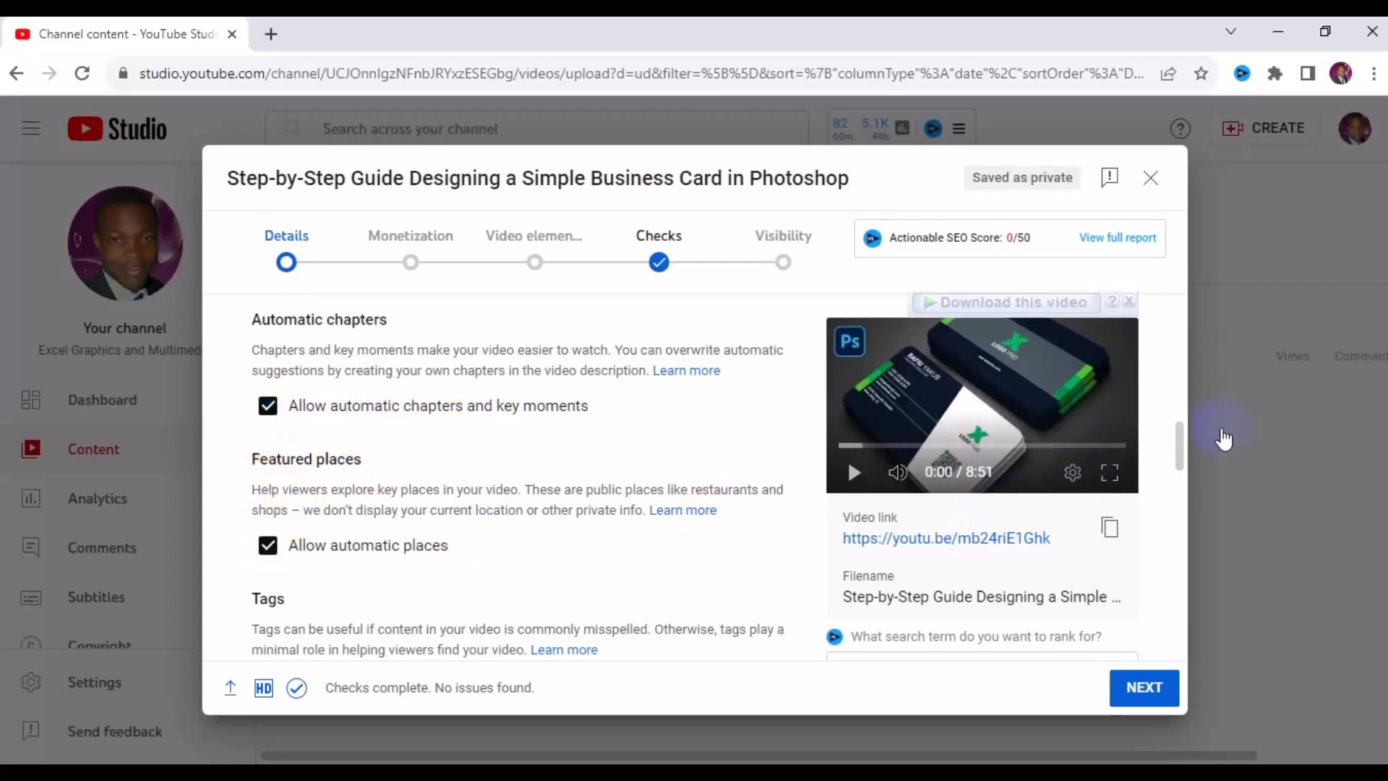
{"action": "mouse_move", "coordinate": [1182, 445]}
{"action": "left_mouse_down"}
{"action": "mouse_move", "coordinate": [1182, 485]}
{"action": "mouse_move", "coordinate": [1179, 463]}
{"action": "left_mouse_up"}
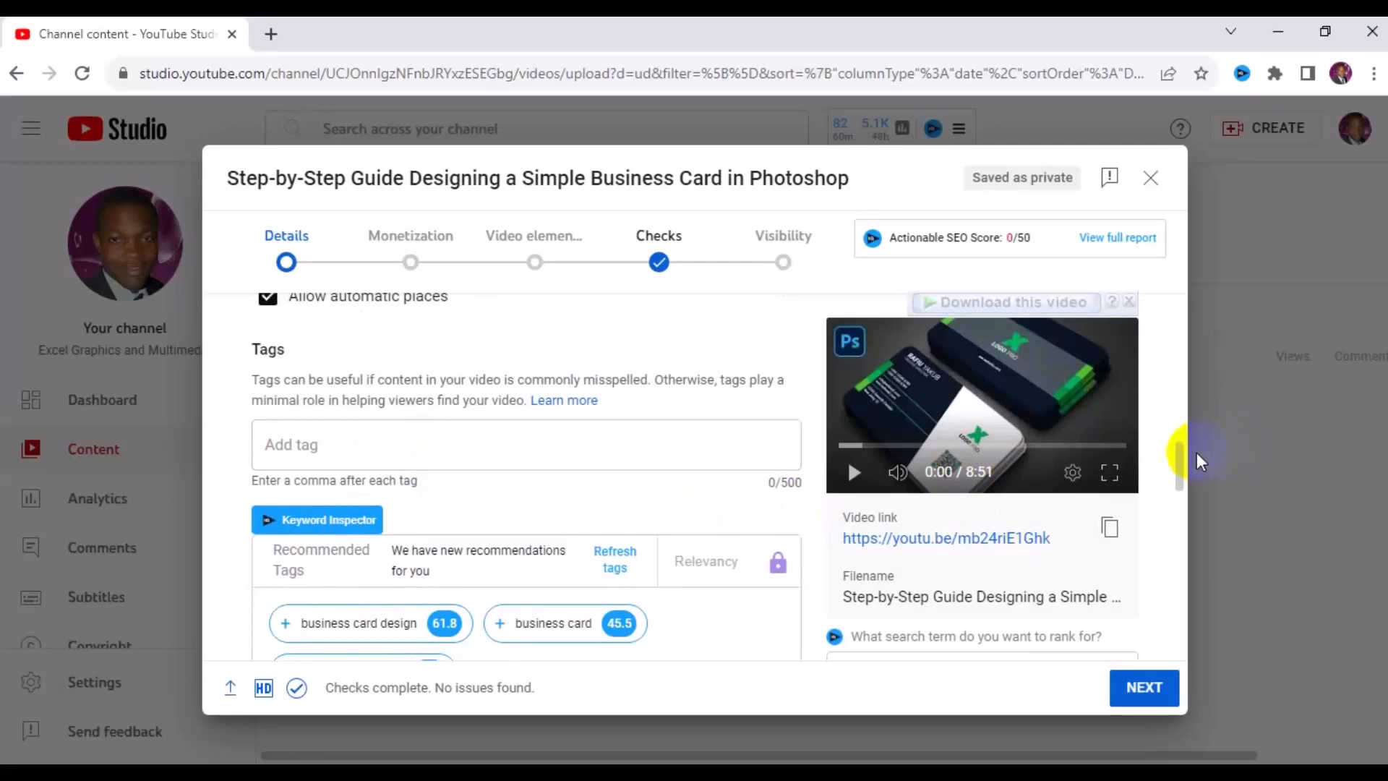
{"action": "scroll", "coordinate": [1182, 457], "scroll_direction": "down", "scroll_amount": 1}
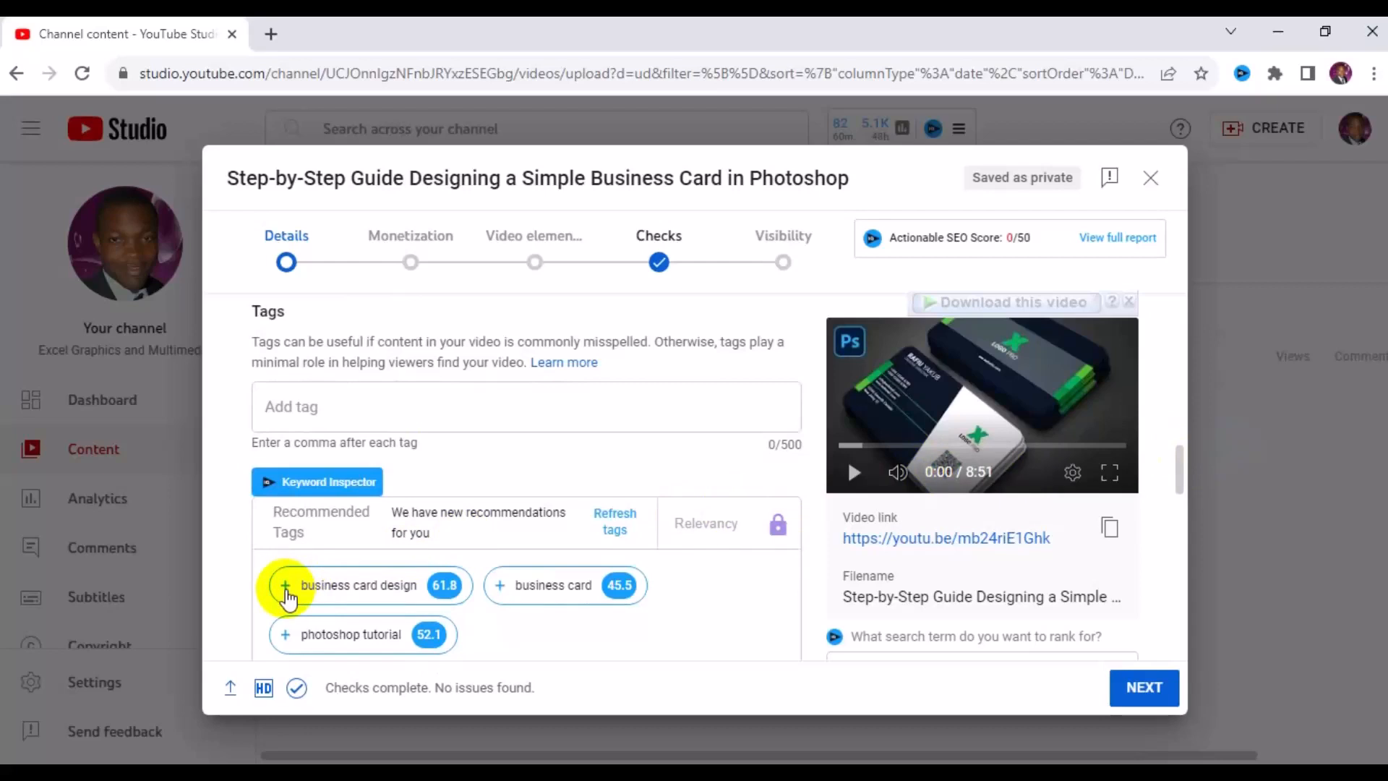
{"action": "mouse_move", "coordinate": [288, 597]}
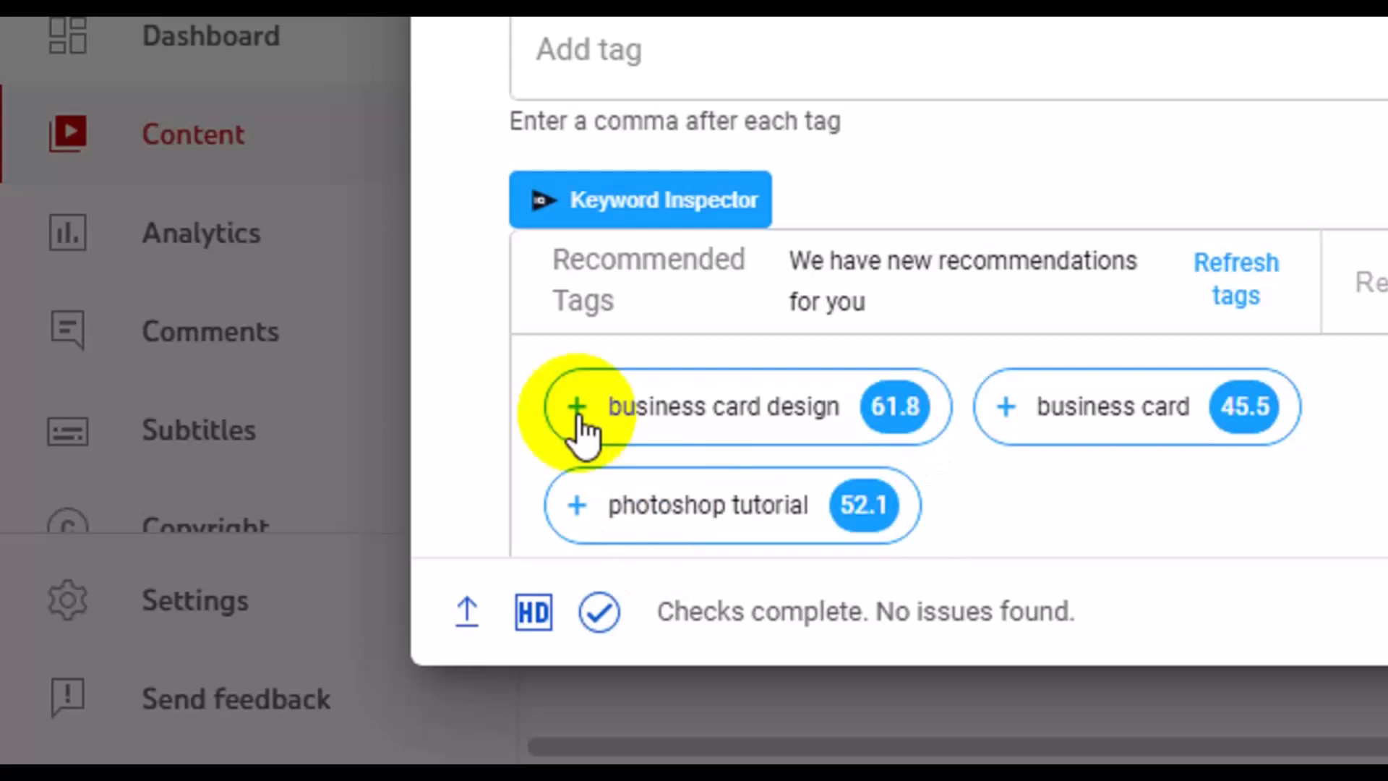
{"action": "left_click", "coordinate": [578, 408]}
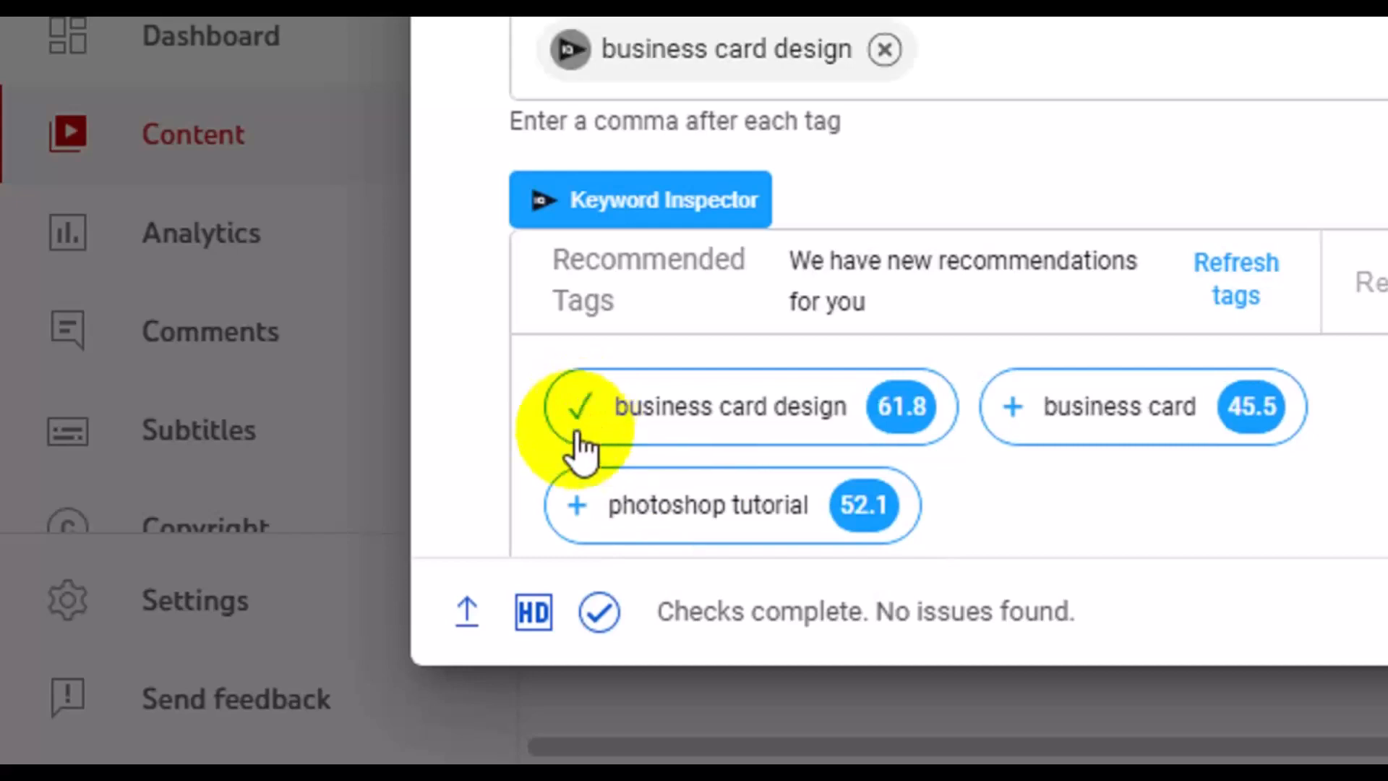
{"action": "left_click", "coordinate": [579, 506]}
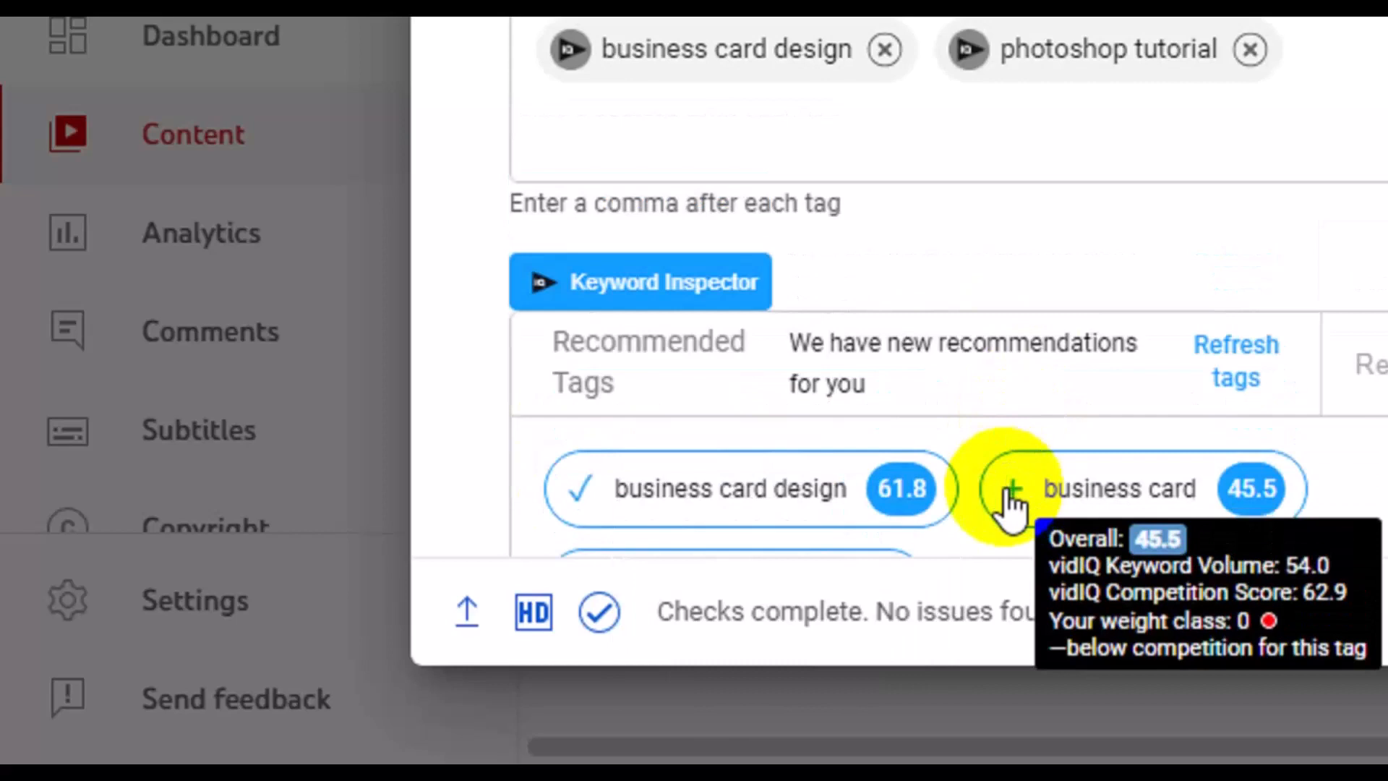
{"action": "left_click", "coordinate": [1011, 499]}
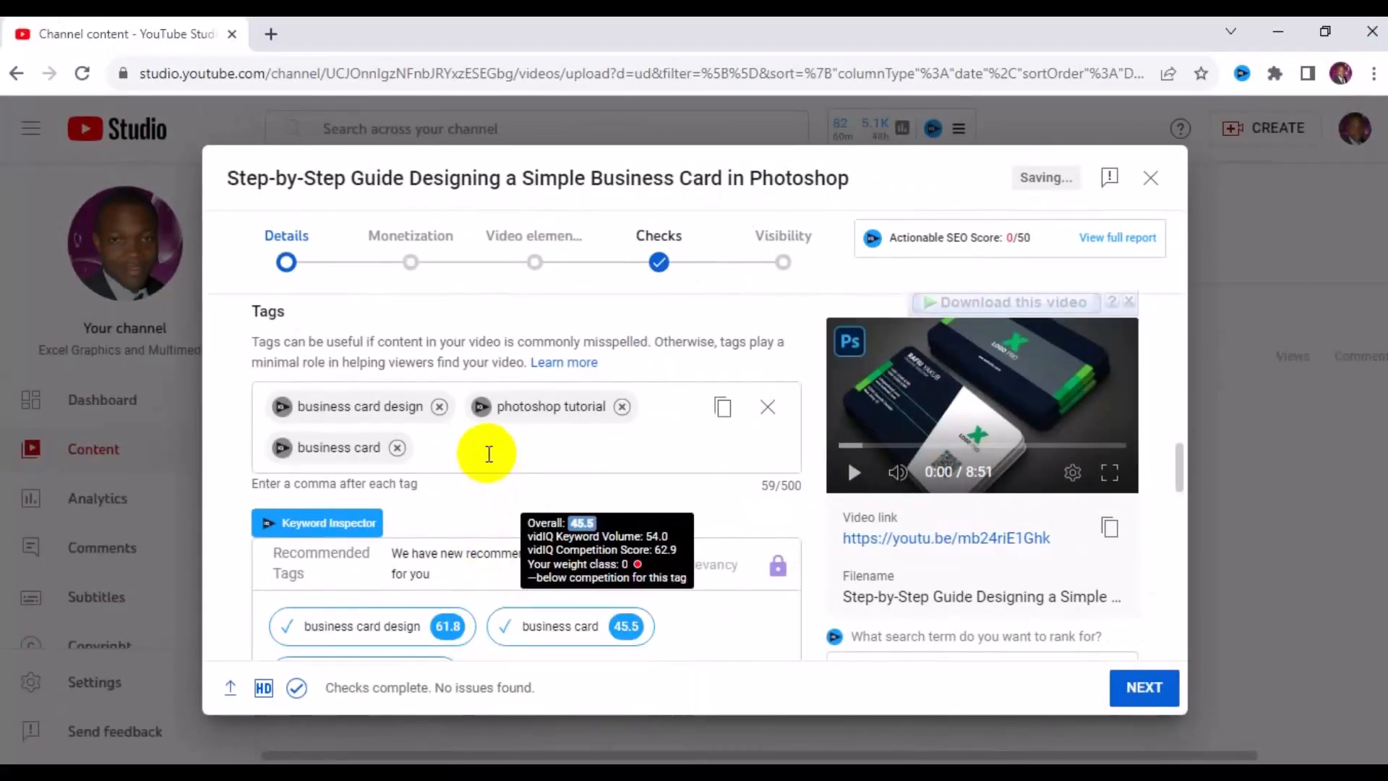
- Add the custom tag "business card in photoshop cc" after the recommended tags
{"action": "left_click", "coordinate": [488, 453]}
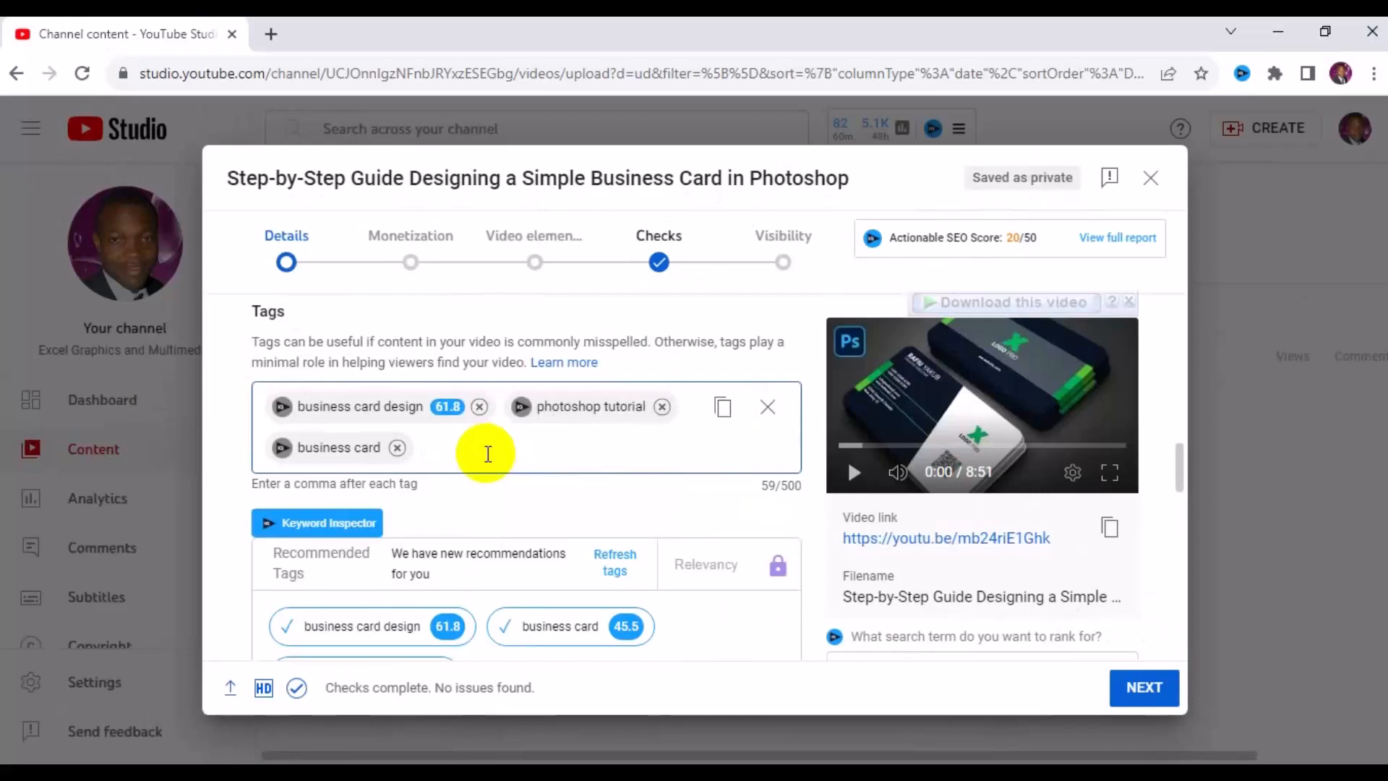
{"action": "type", "text": "business card in photo"}
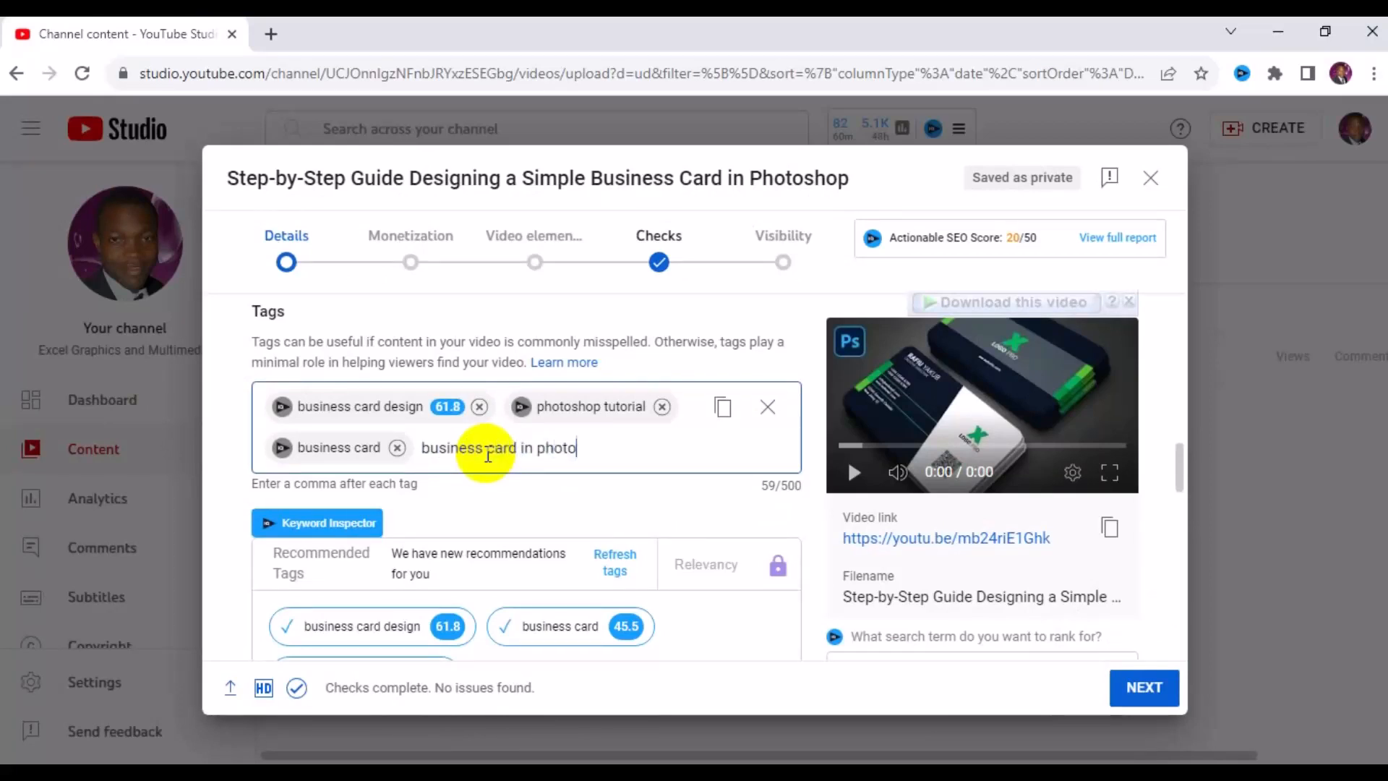
{"action": "type", "text": "shop cc"}
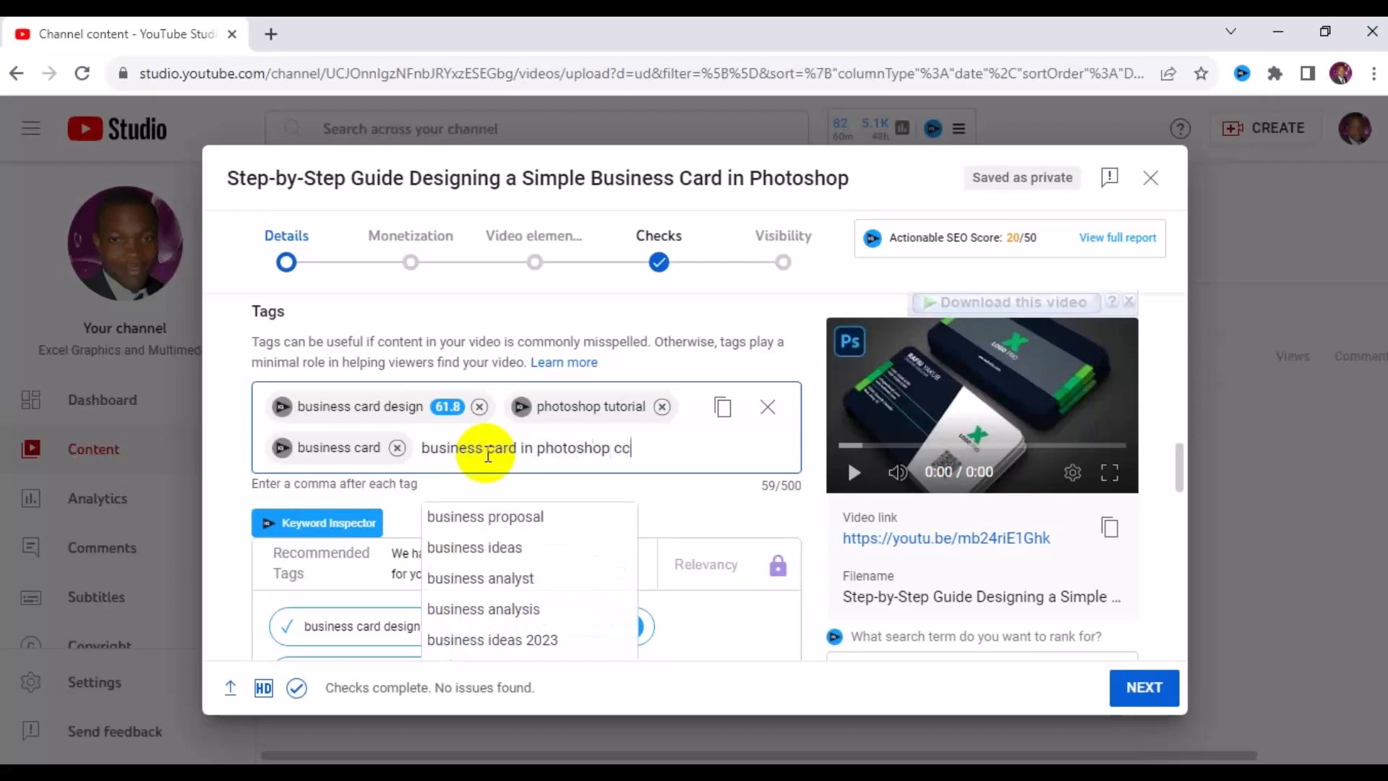
{"action": "key", "text": "Return"}
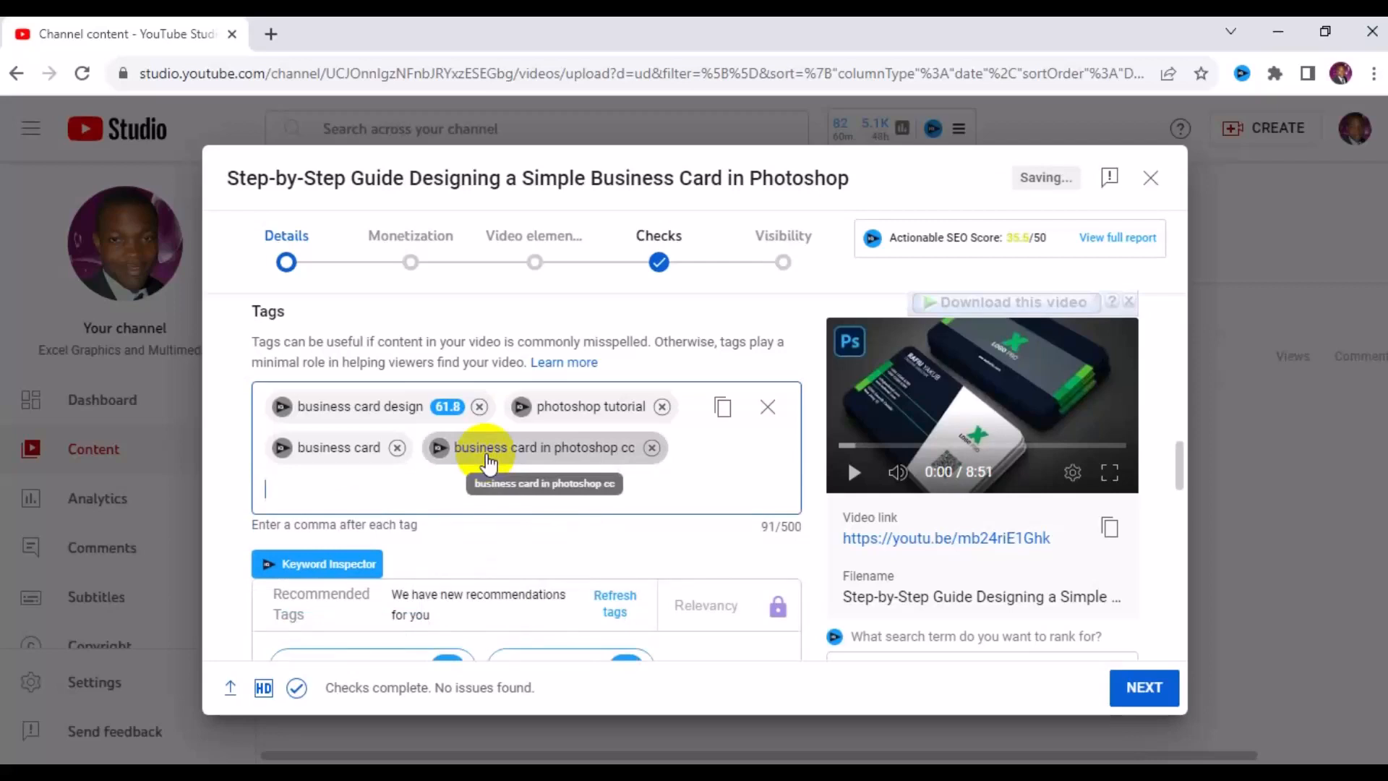
- Add the suggested tag "create business card in photoshop cc" to the video's tags
{"action": "type", "text": "creat"}
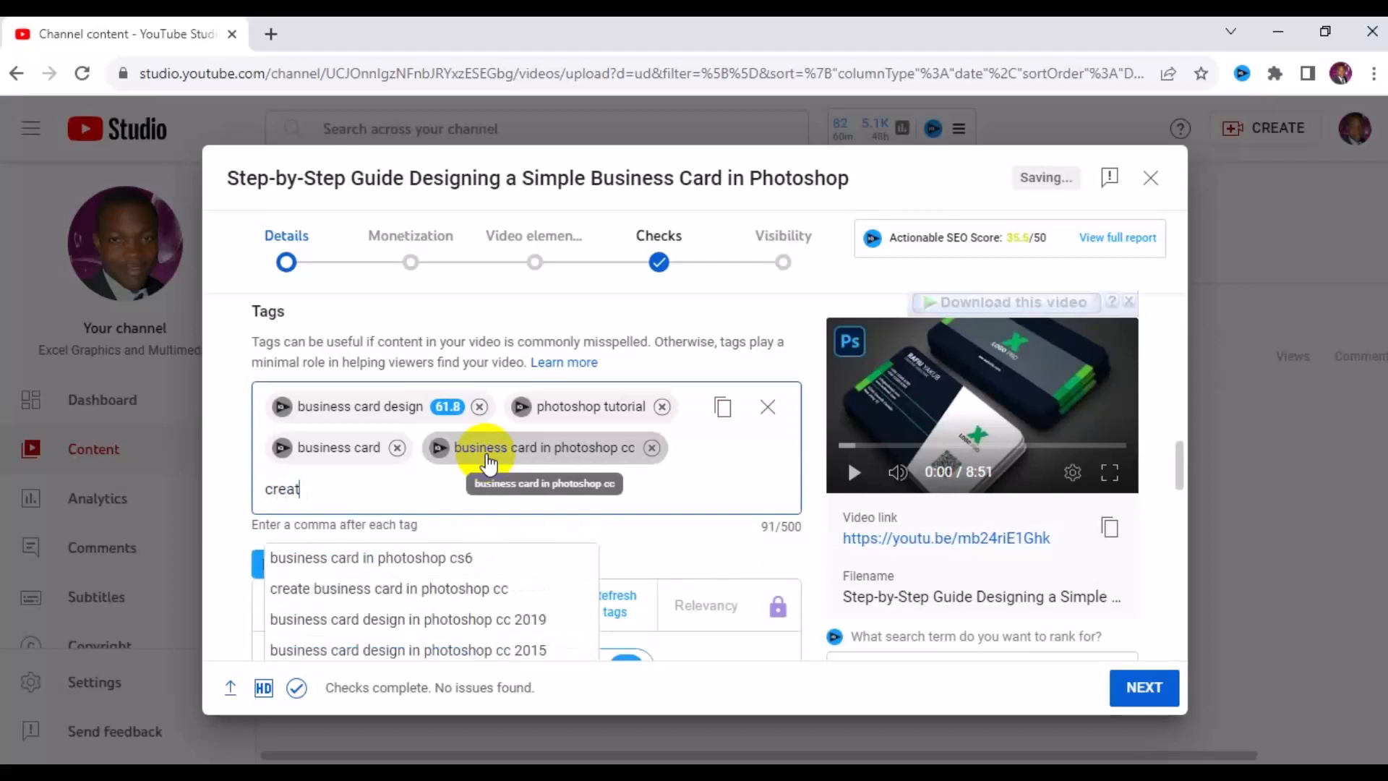
{"action": "type", "text": "ive business"}
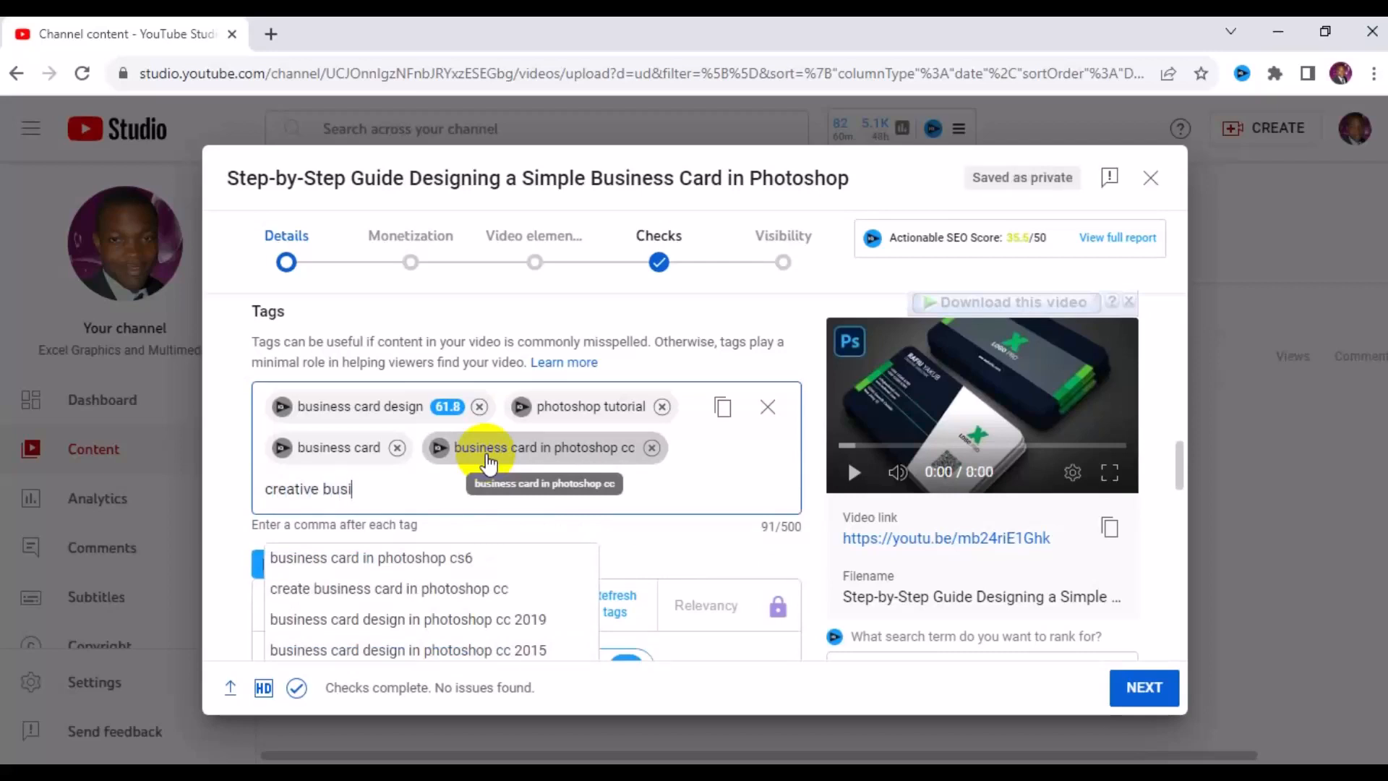
{"action": "key", "text": "Down"}
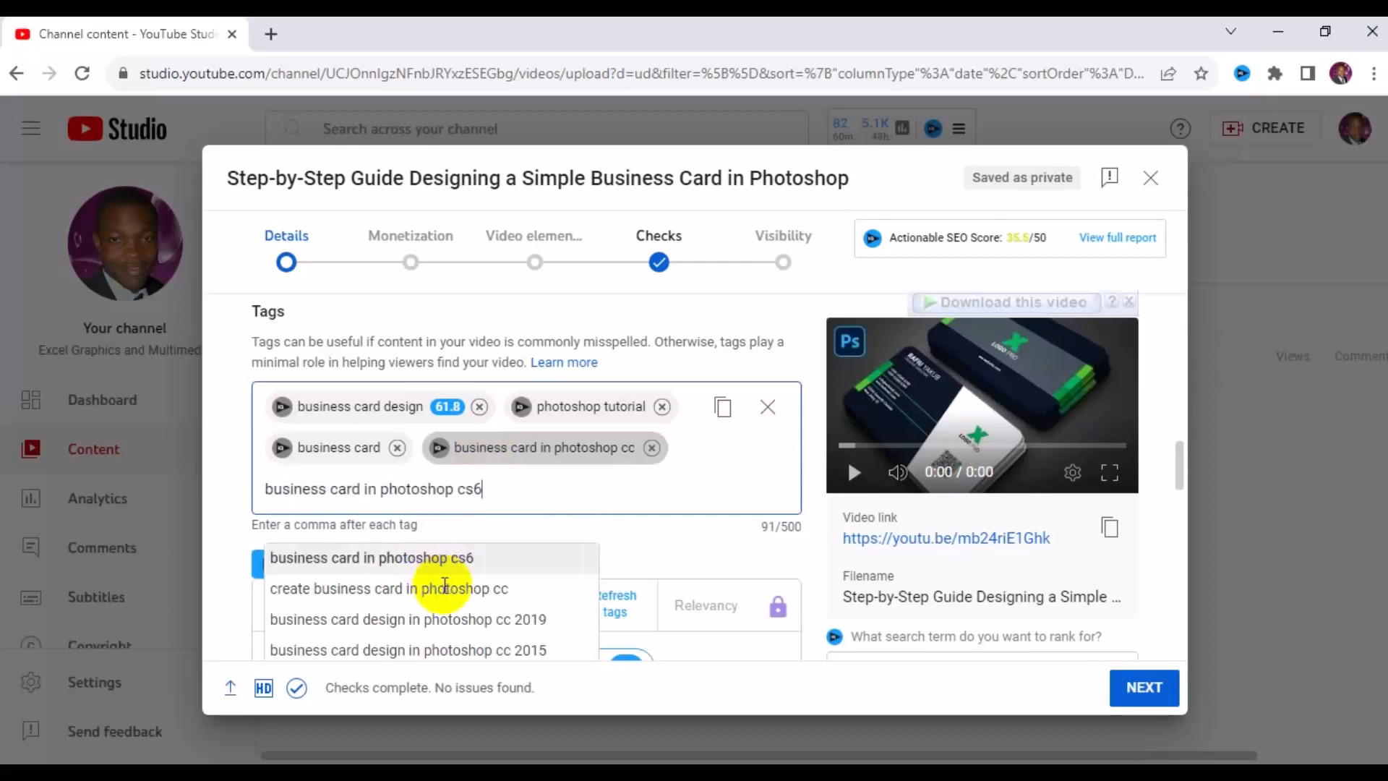
{"action": "key", "text": "Down"}
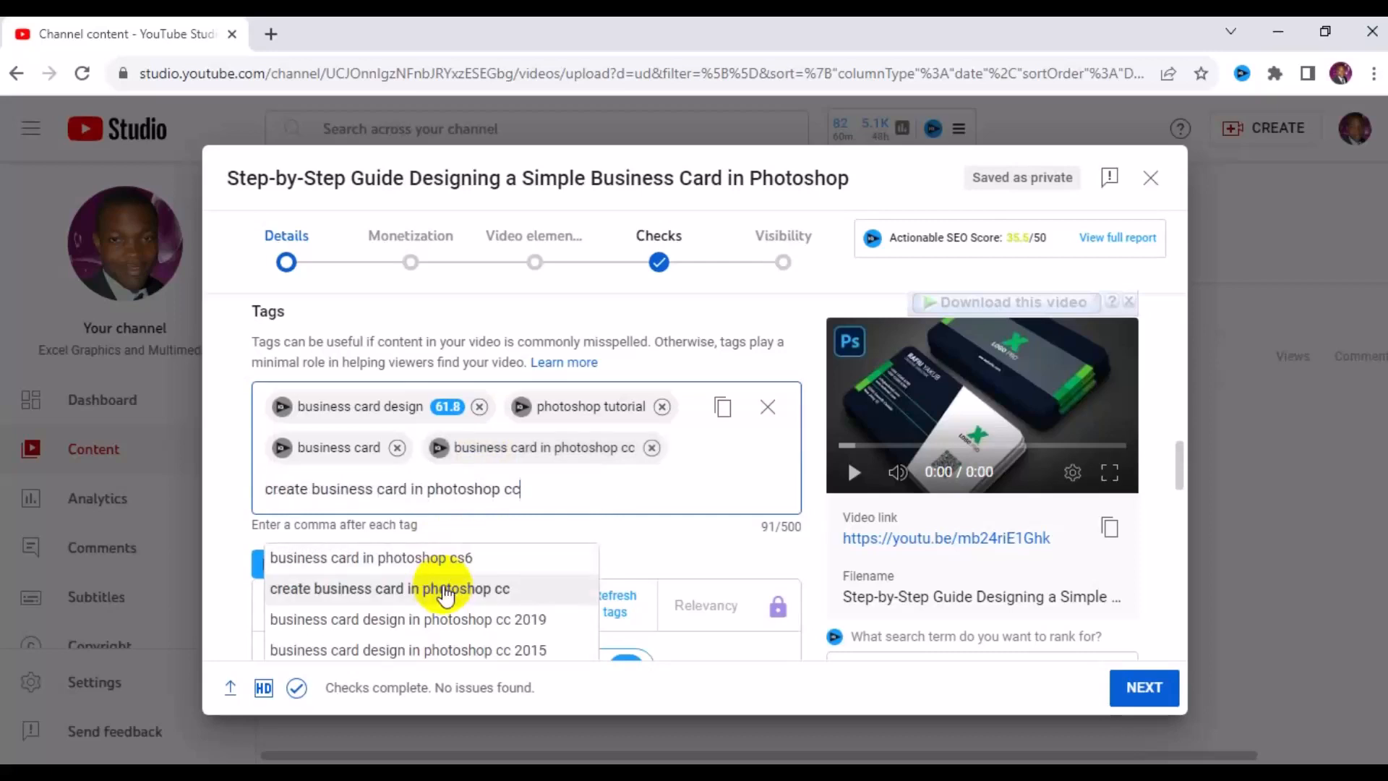
{"action": "key", "text": "Return"}
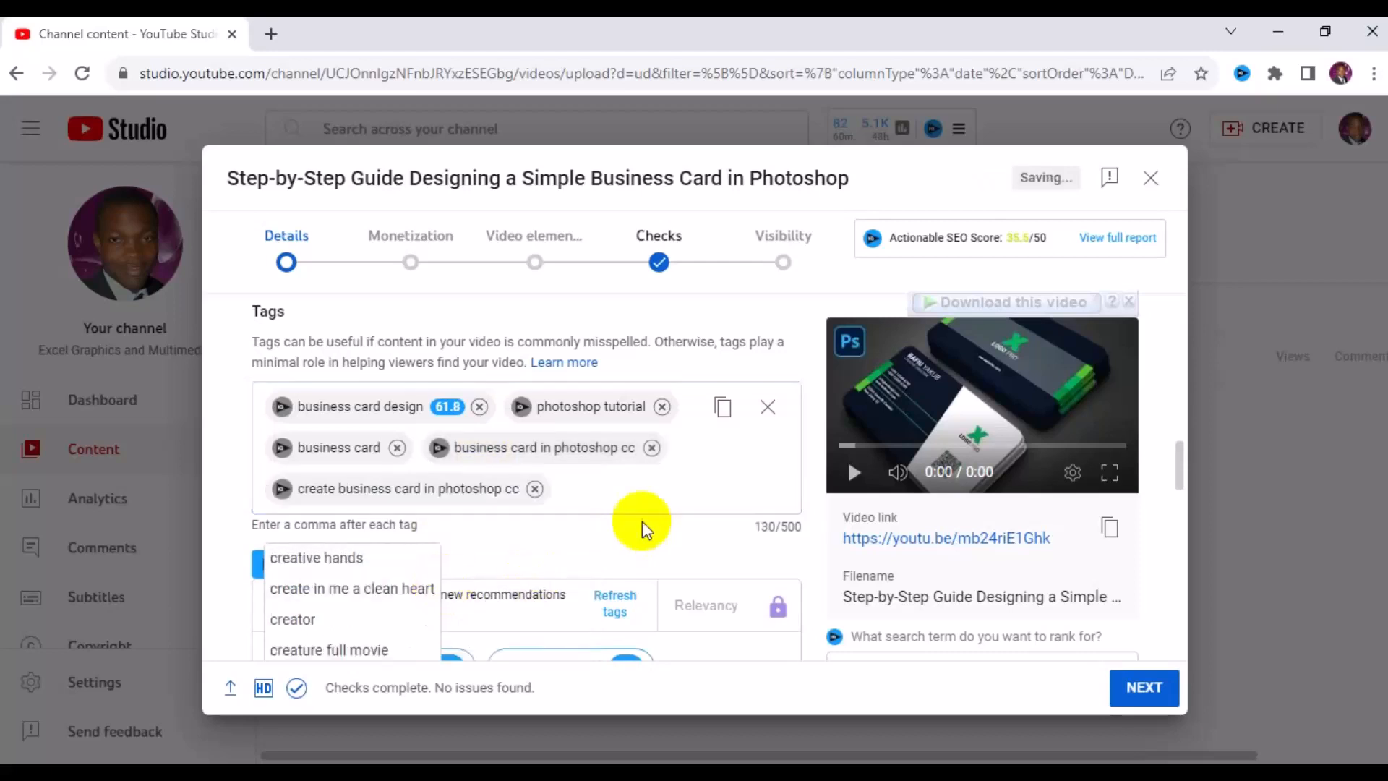
- Add the tags simple business card design in photoshop, simple business card design, simple business cards, luxury business card design and business card mouck up
{"action": "left_click", "coordinate": [617, 493]}
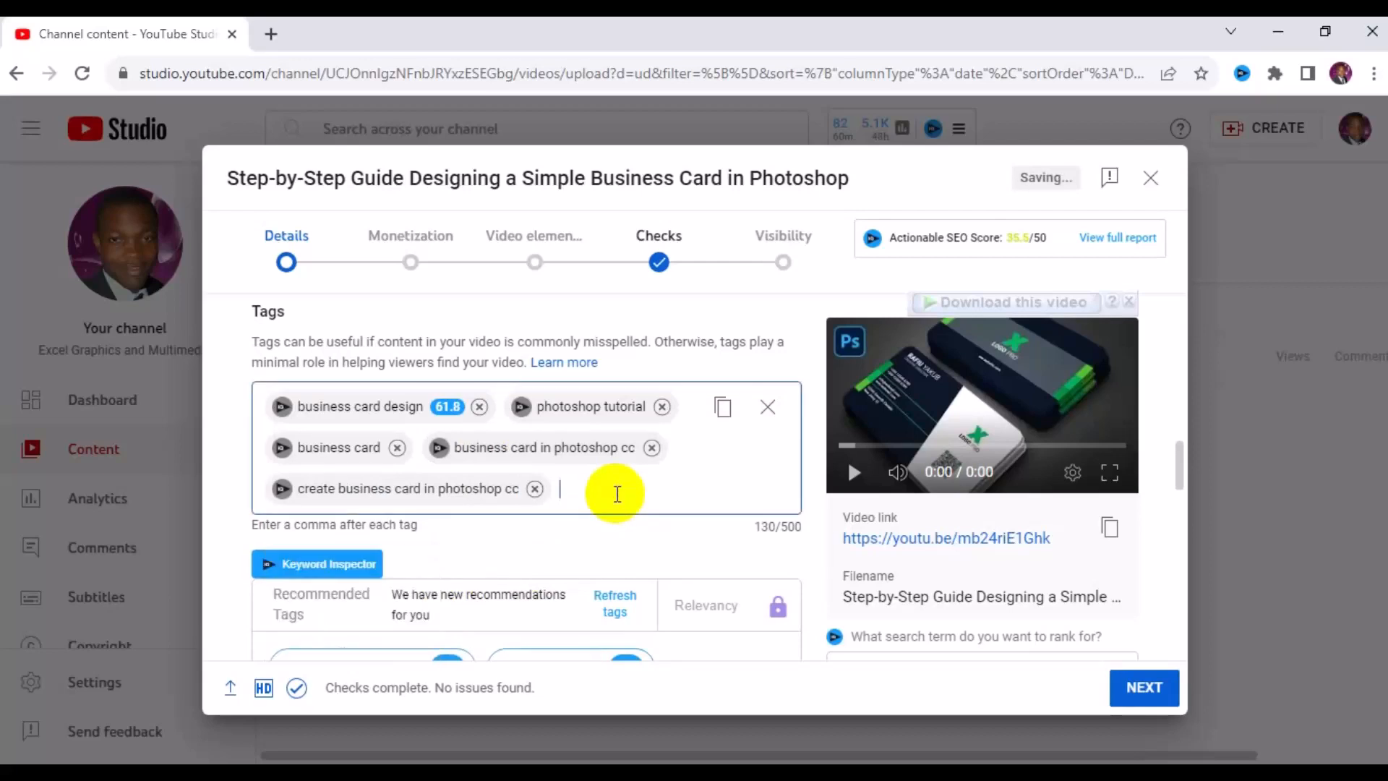
{"action": "type", "text": "simple business card"}
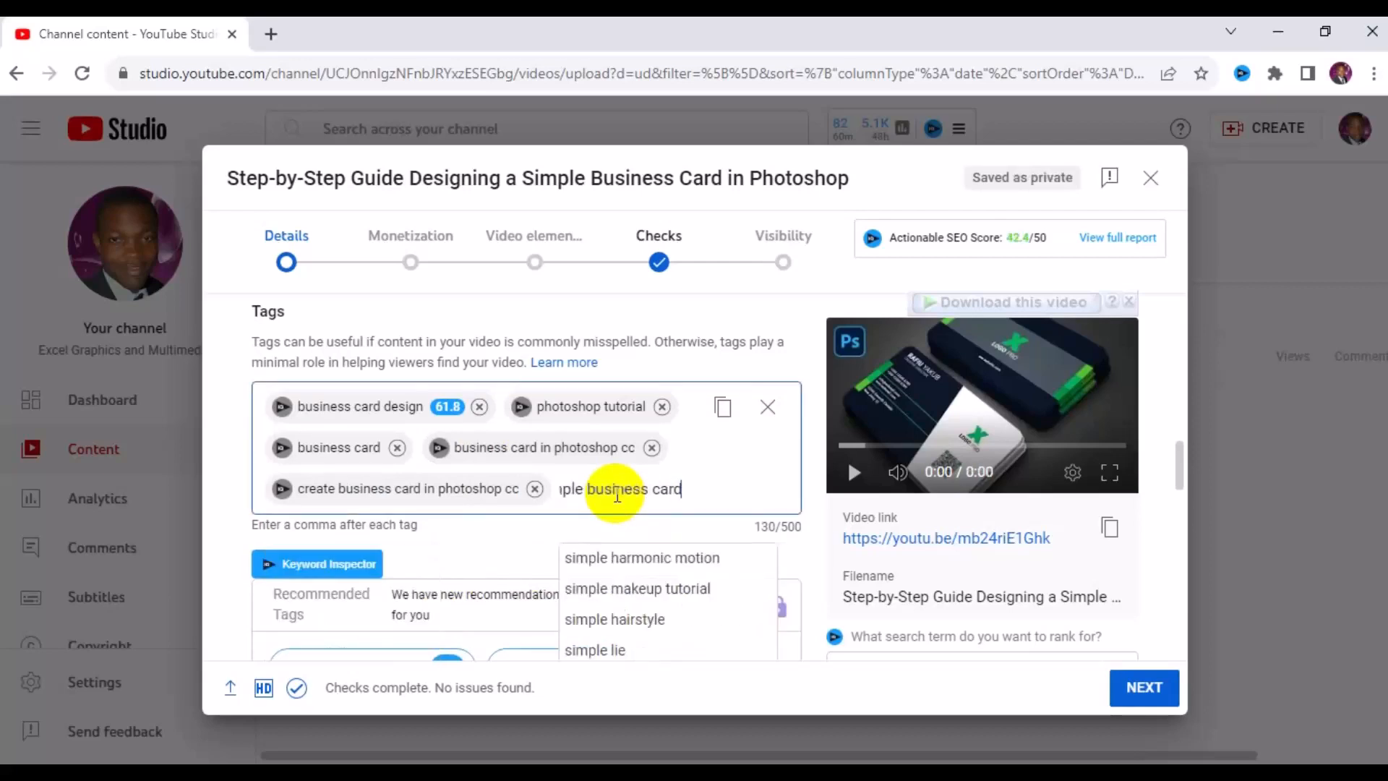
{"action": "left_click", "coordinate": [717, 597]}
{"action": "left_click", "coordinate": [680, 591]}
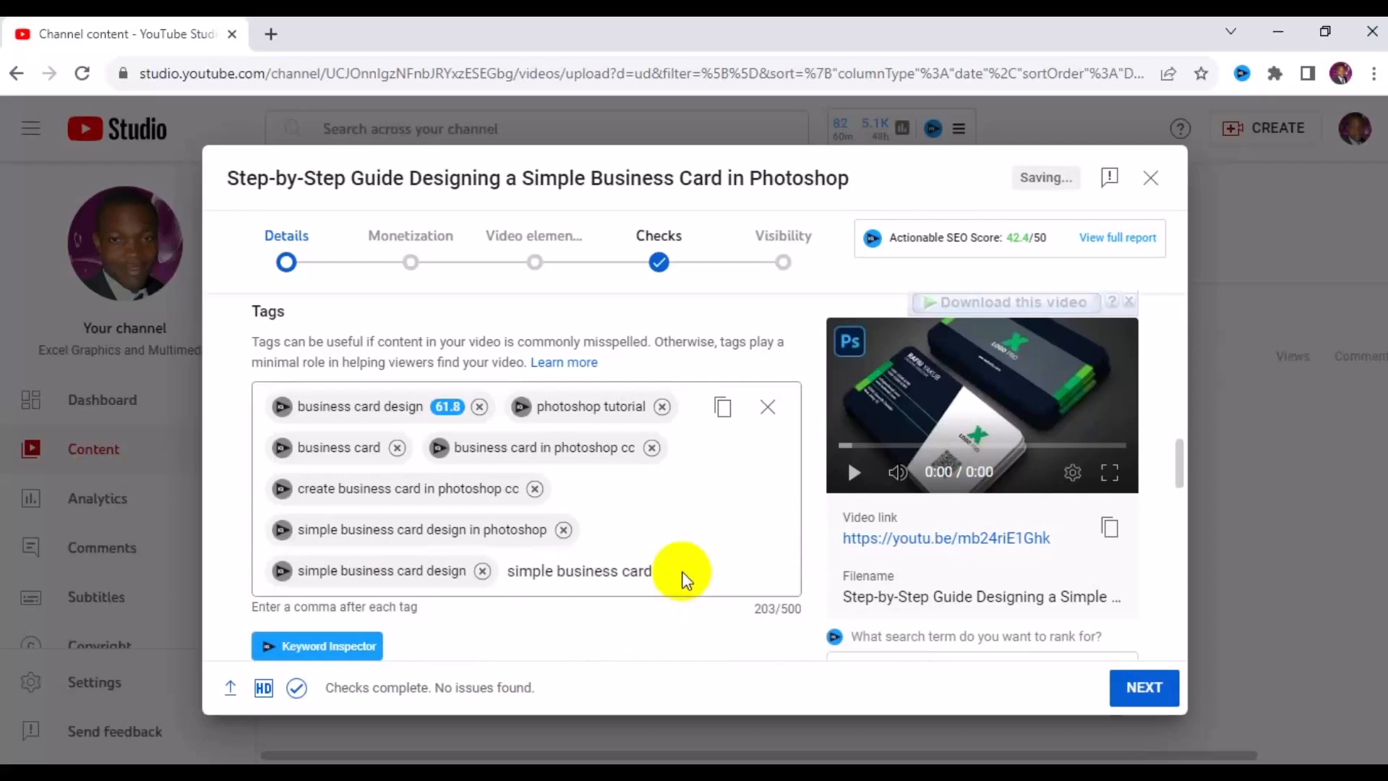
{"action": "type", "text": "s,luxury business card design,bu"}
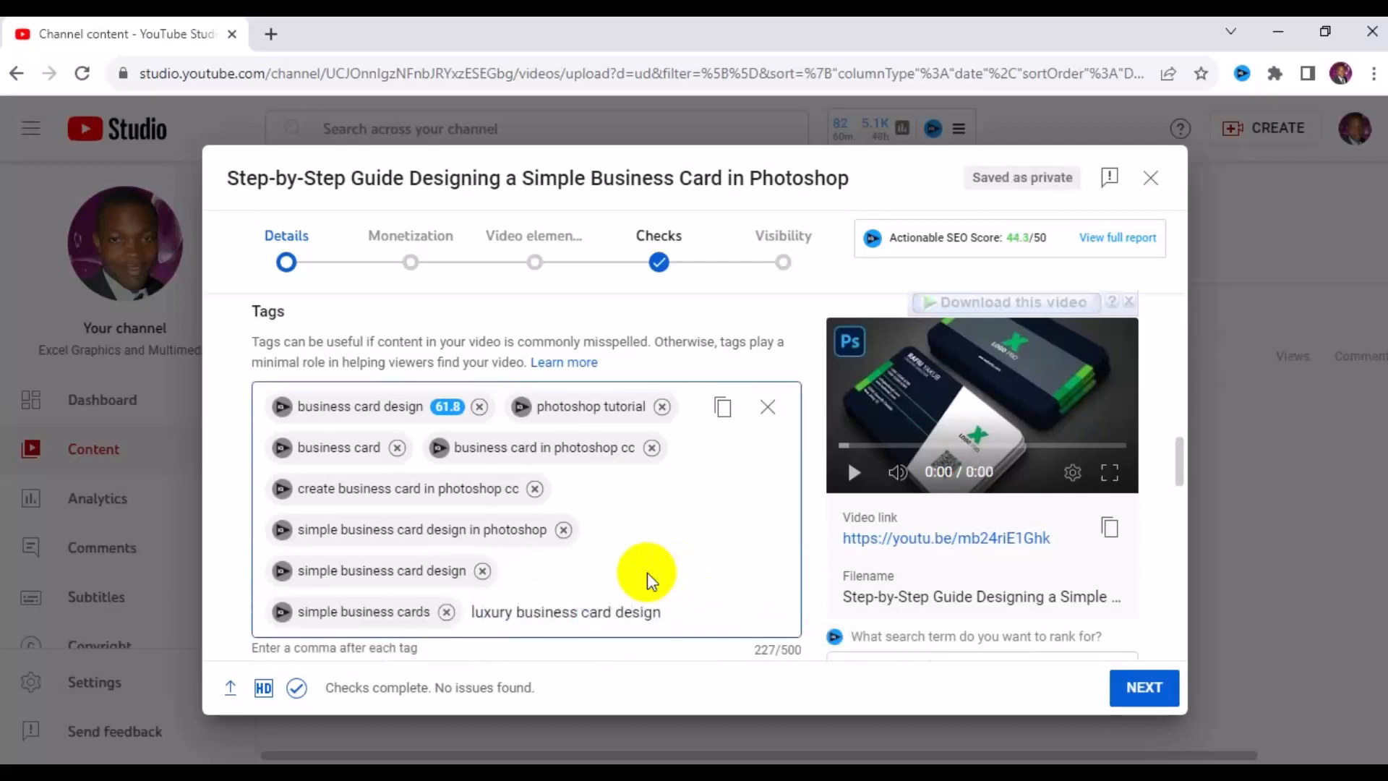
{"action": "type", "text": "siness card mouck up,"}
- Add the tags business card design illustrator, design business card photoshop tutorials and uniques business card design
{"action": "scroll", "coordinate": [1186, 436], "scroll_direction": "down", "scroll_amount": 2}
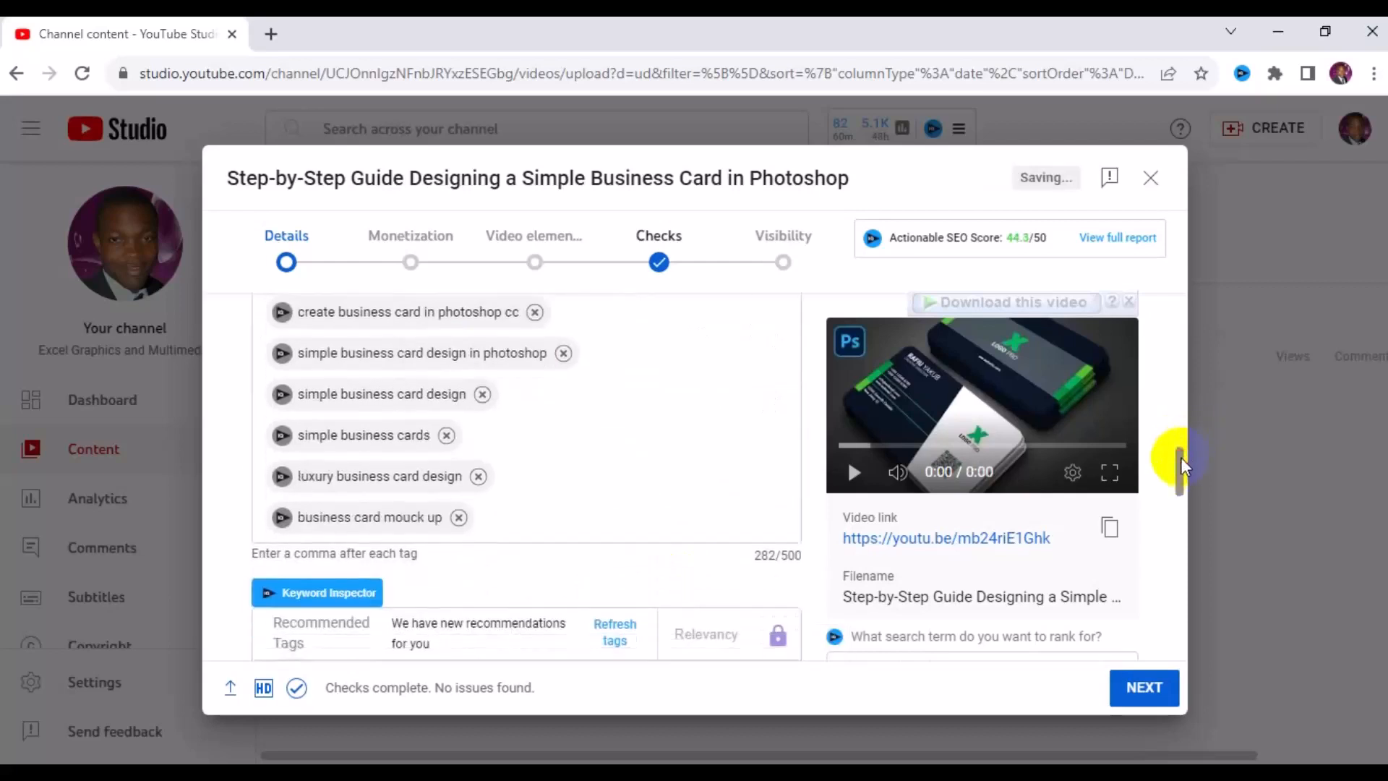
{"action": "type", "text": "business "}
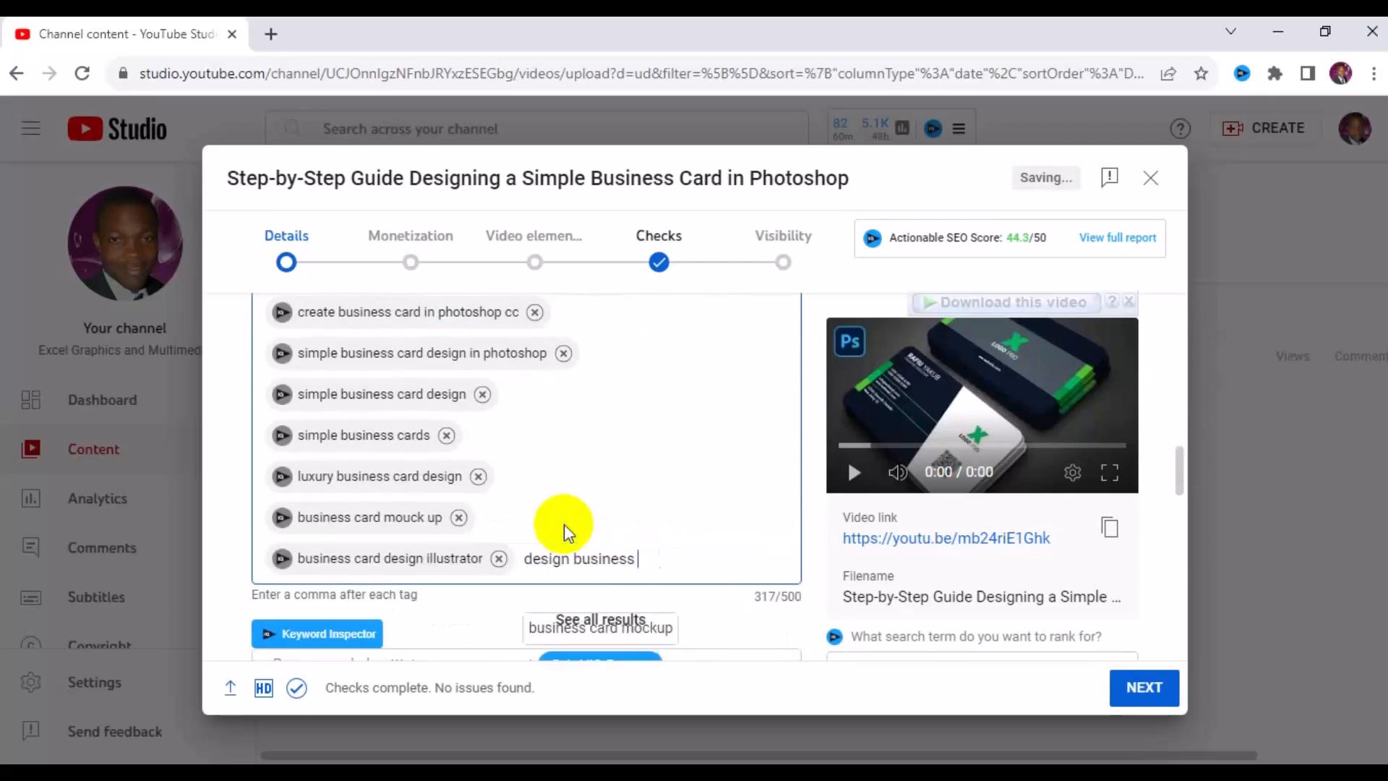
{"action": "type", "text": "card design illustrator,design business card photoshop tutorials,uniques business card design,"}
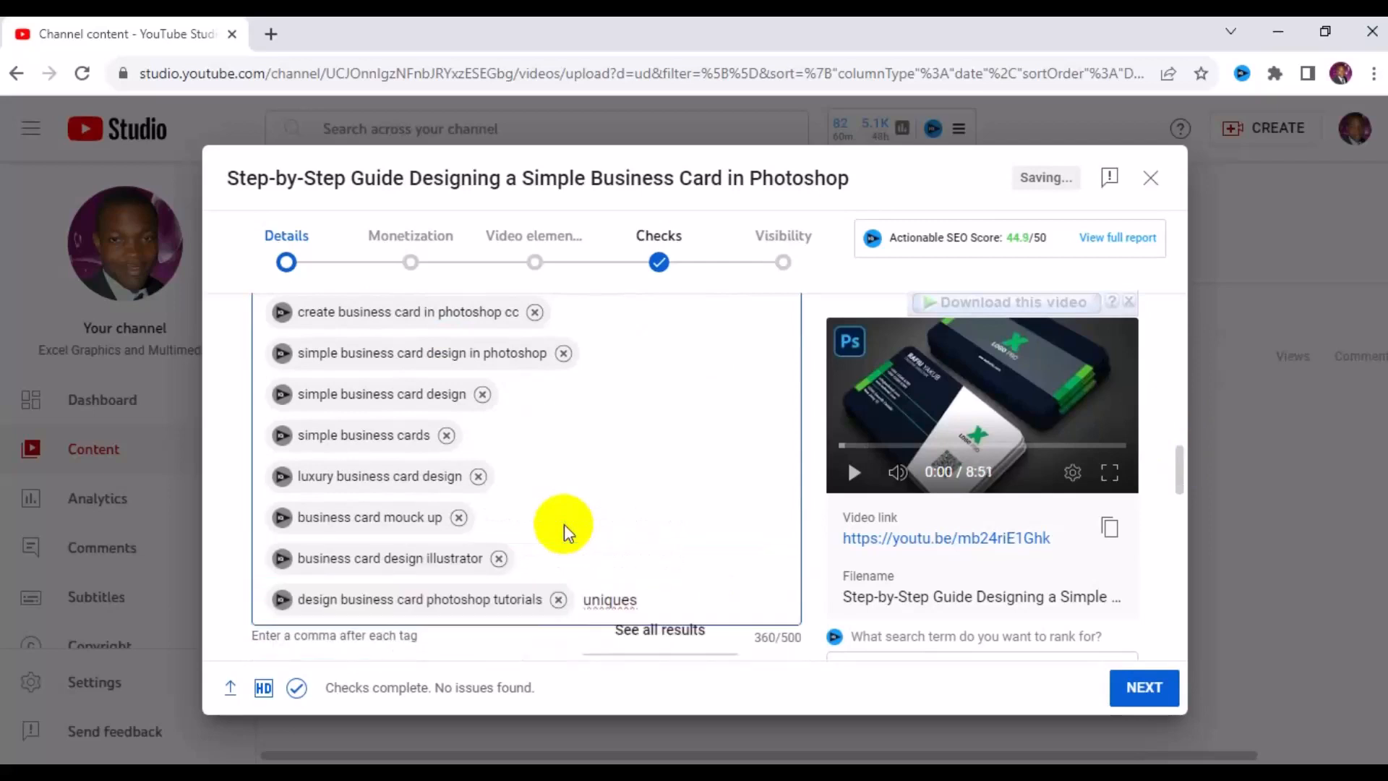
- Add the tags make business card in photoshop, photoshop tutorial 2023, photoshop design and design print ready card
{"action": "scroll", "coordinate": [1179, 477], "scroll_direction": "down", "scroll_amount": 3}
{"action": "type", "text": "make business card in "}
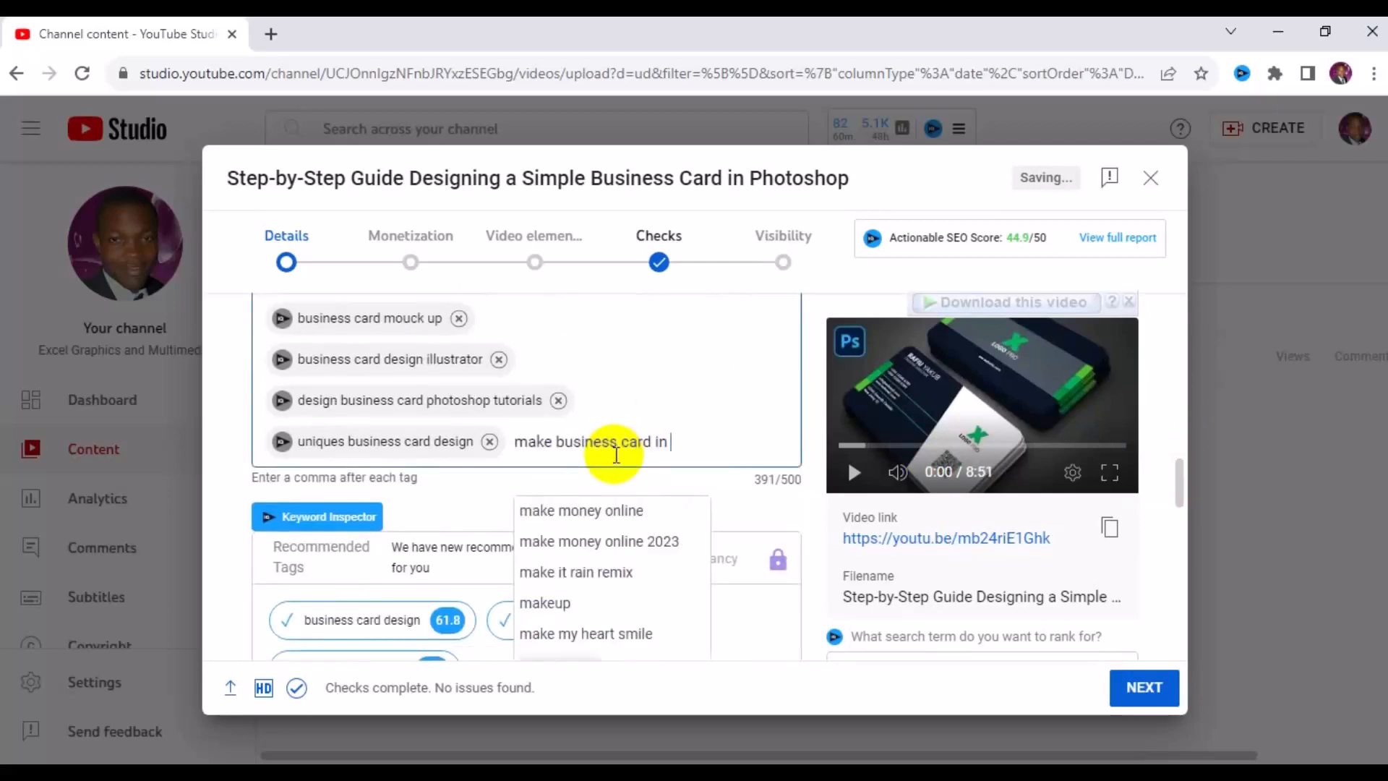
{"action": "type", "text": "photoshop,photoshop tutorial 2023,photoshop design,"}
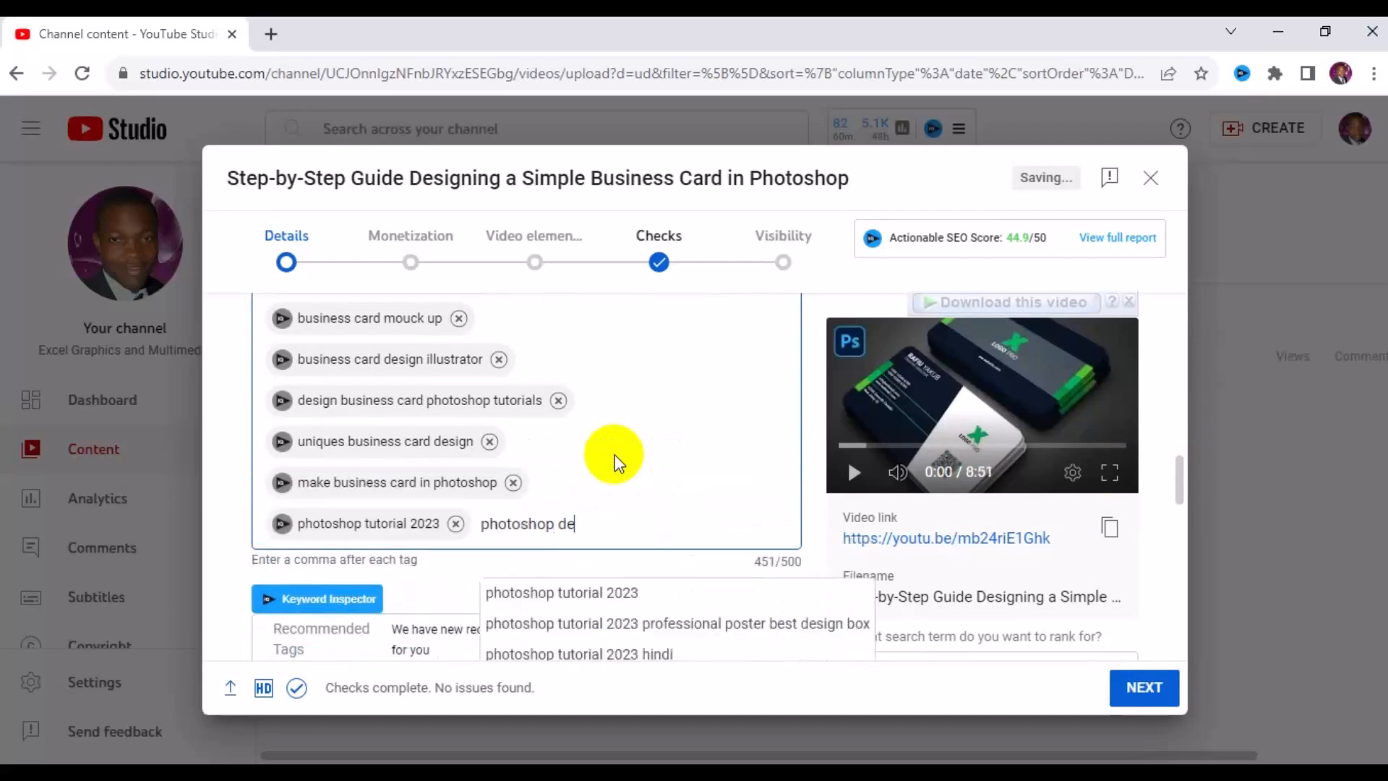
{"action": "type", "text": "design print ready card,"}
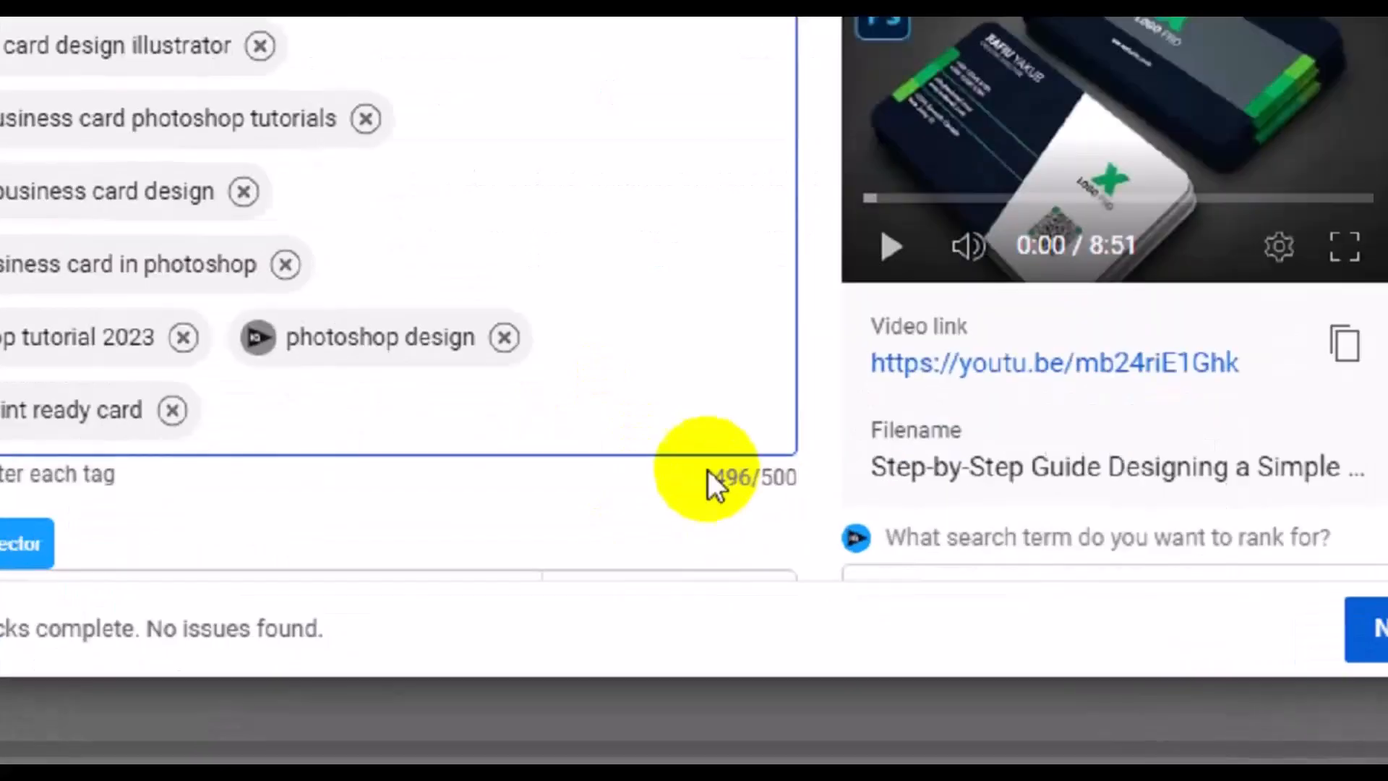
{"action": "left_click", "coordinate": [776, 601]}
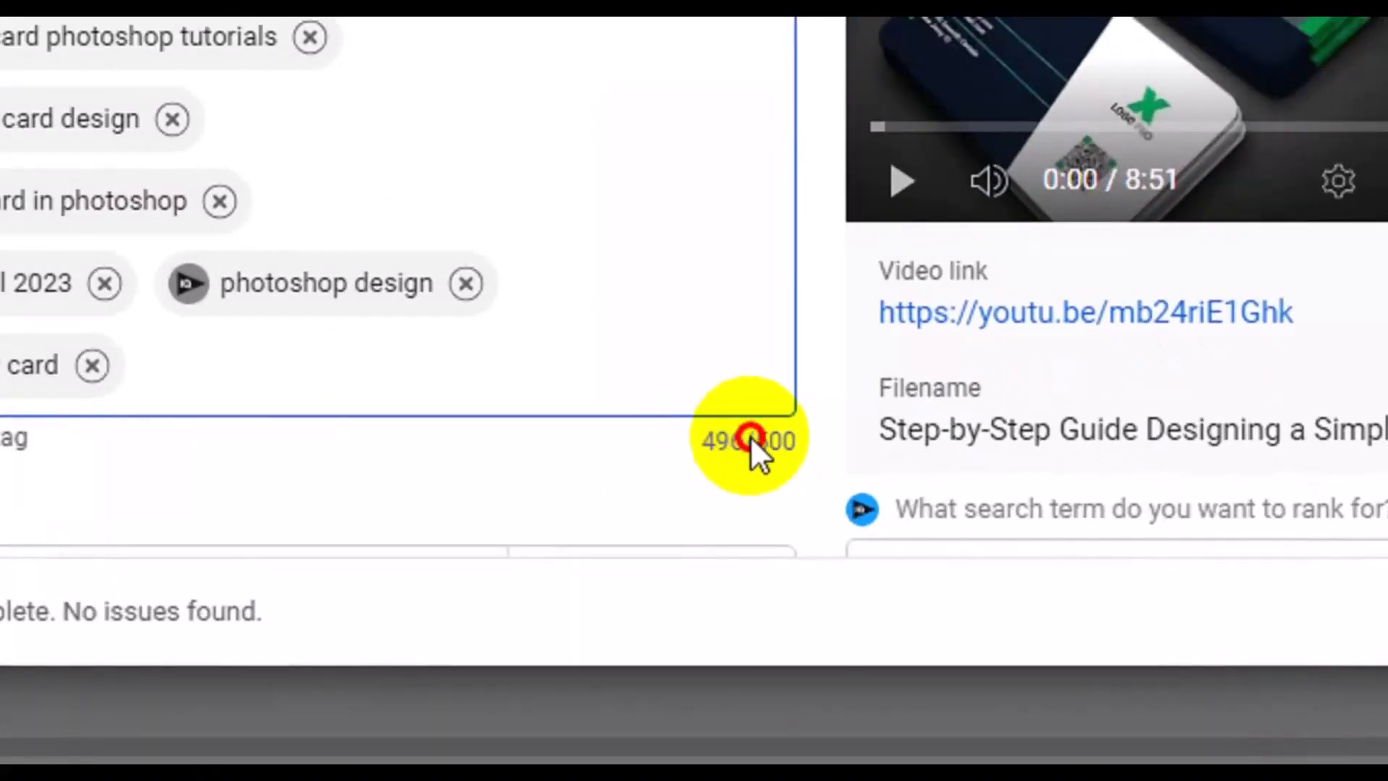
{"action": "double_click", "coordinate": [748, 437]}
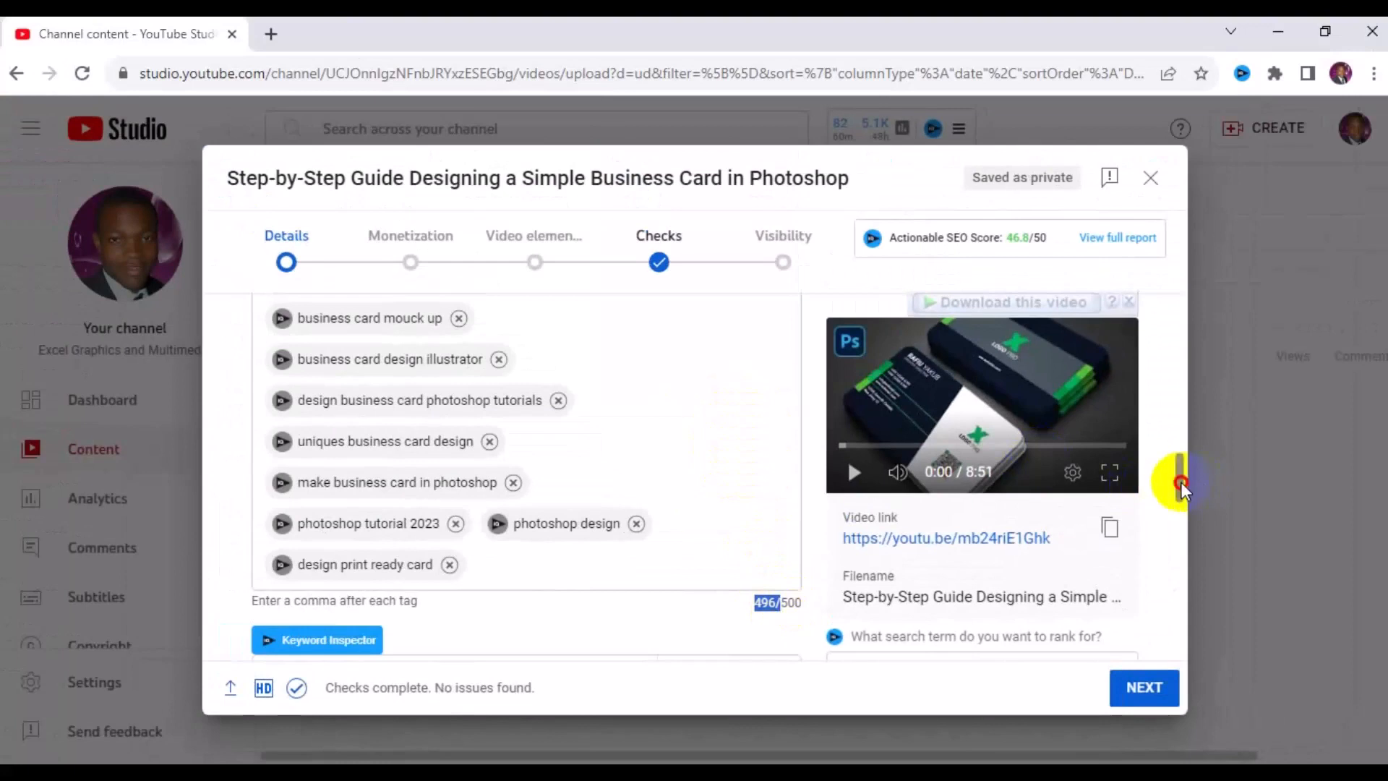
- Set the video's Shorts remixing option to Don't allow remixing
{"action": "scroll", "coordinate": [1183, 602], "scroll_direction": "down", "scroll_amount": 4}
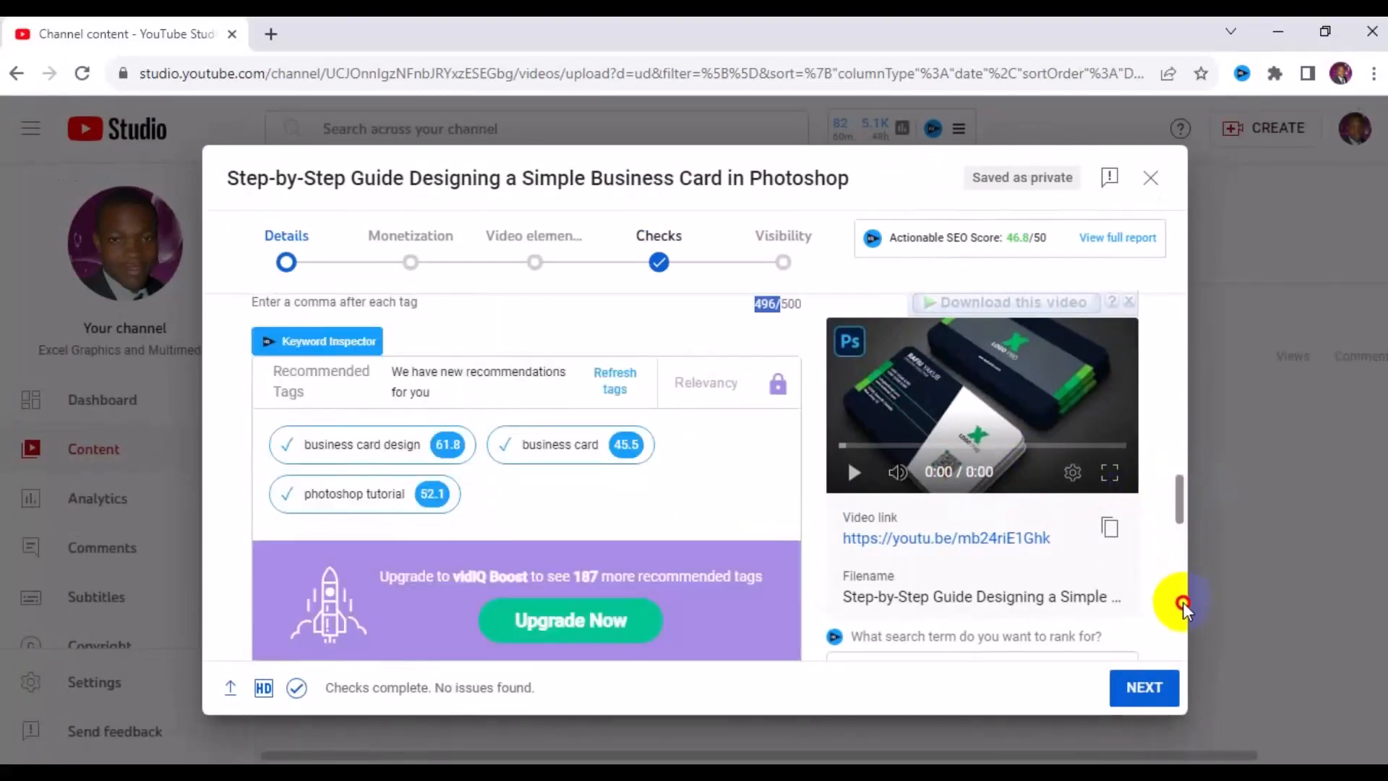
{"action": "scroll", "coordinate": [1182, 602], "scroll_direction": "down", "scroll_amount": 5}
{"action": "scroll", "coordinate": [1183, 605], "scroll_direction": "down", "scroll_amount": 4}
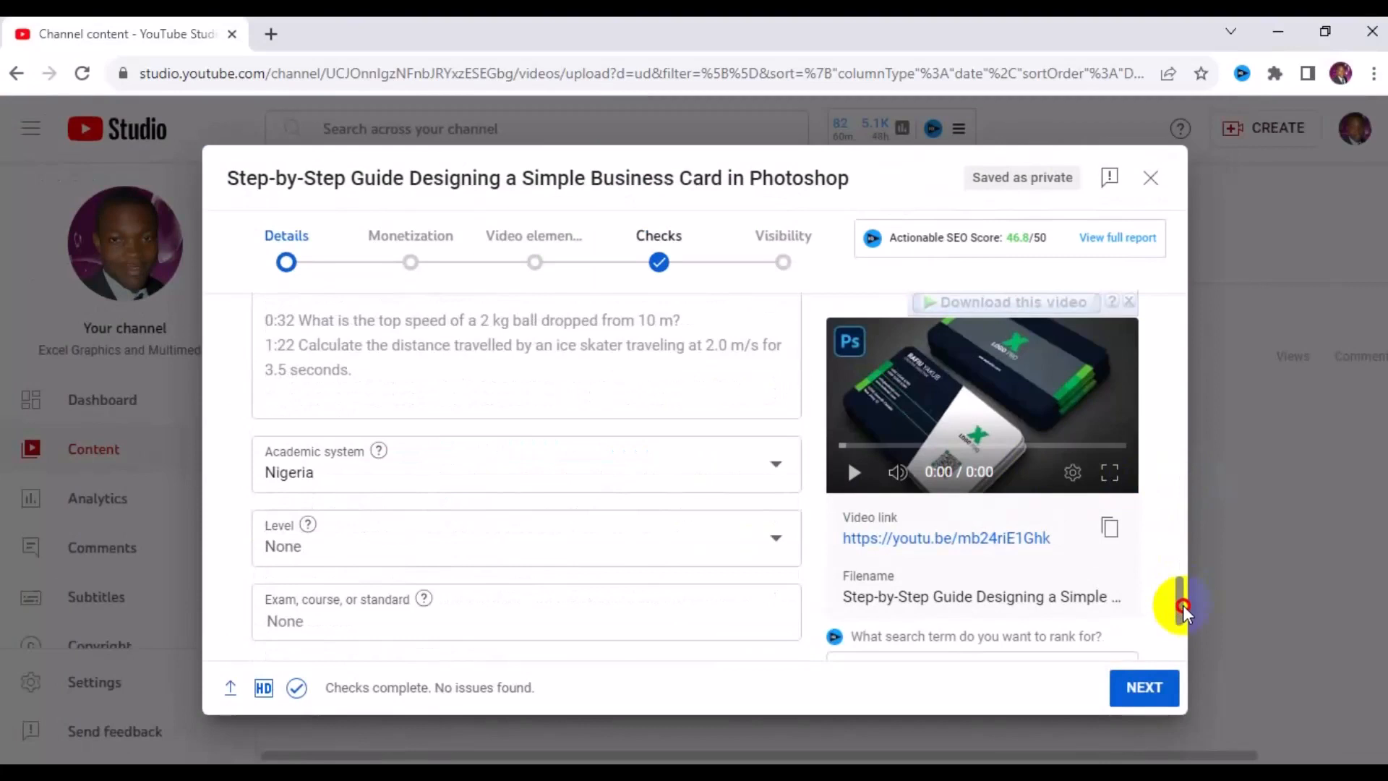
{"action": "scroll", "coordinate": [1180, 585], "scroll_direction": "up", "scroll_amount": 5}
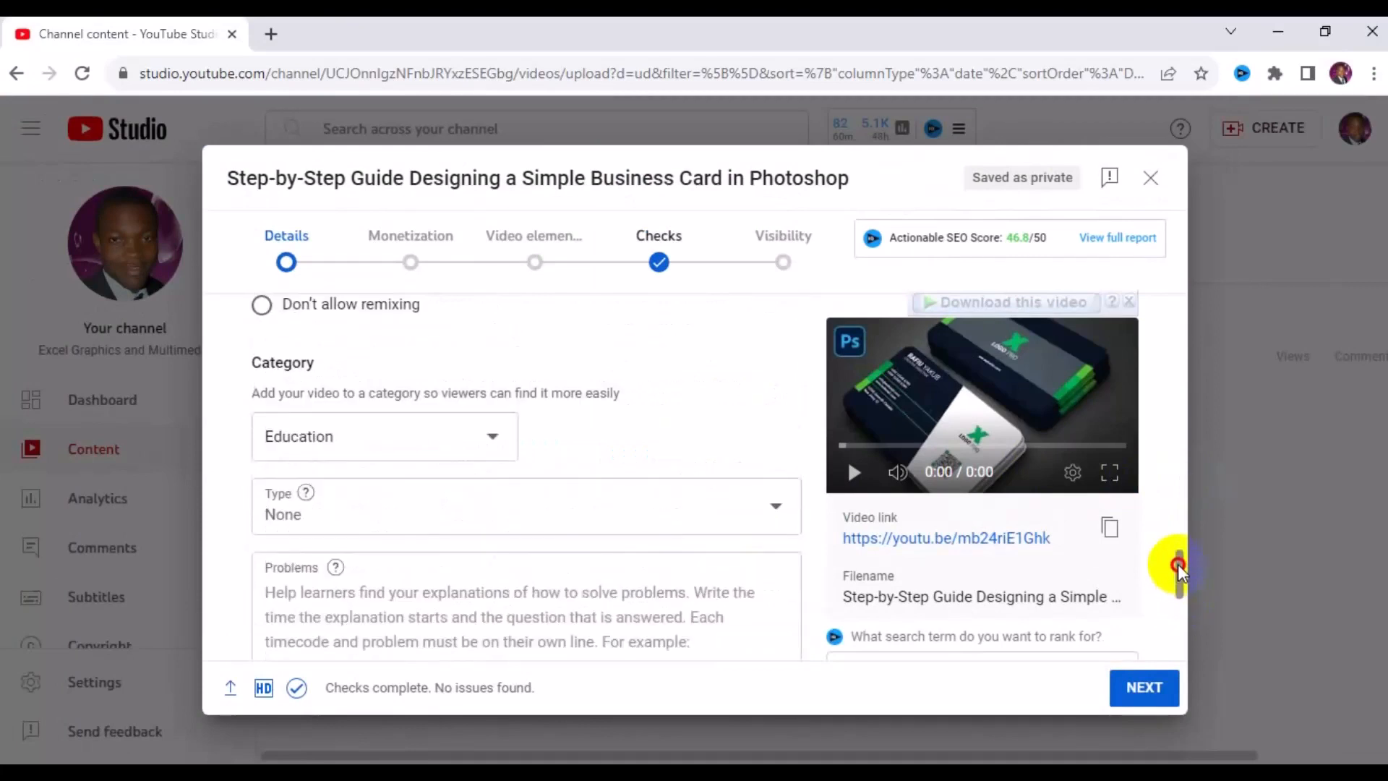
{"action": "scroll", "coordinate": [1177, 562], "scroll_direction": "up", "scroll_amount": 4}
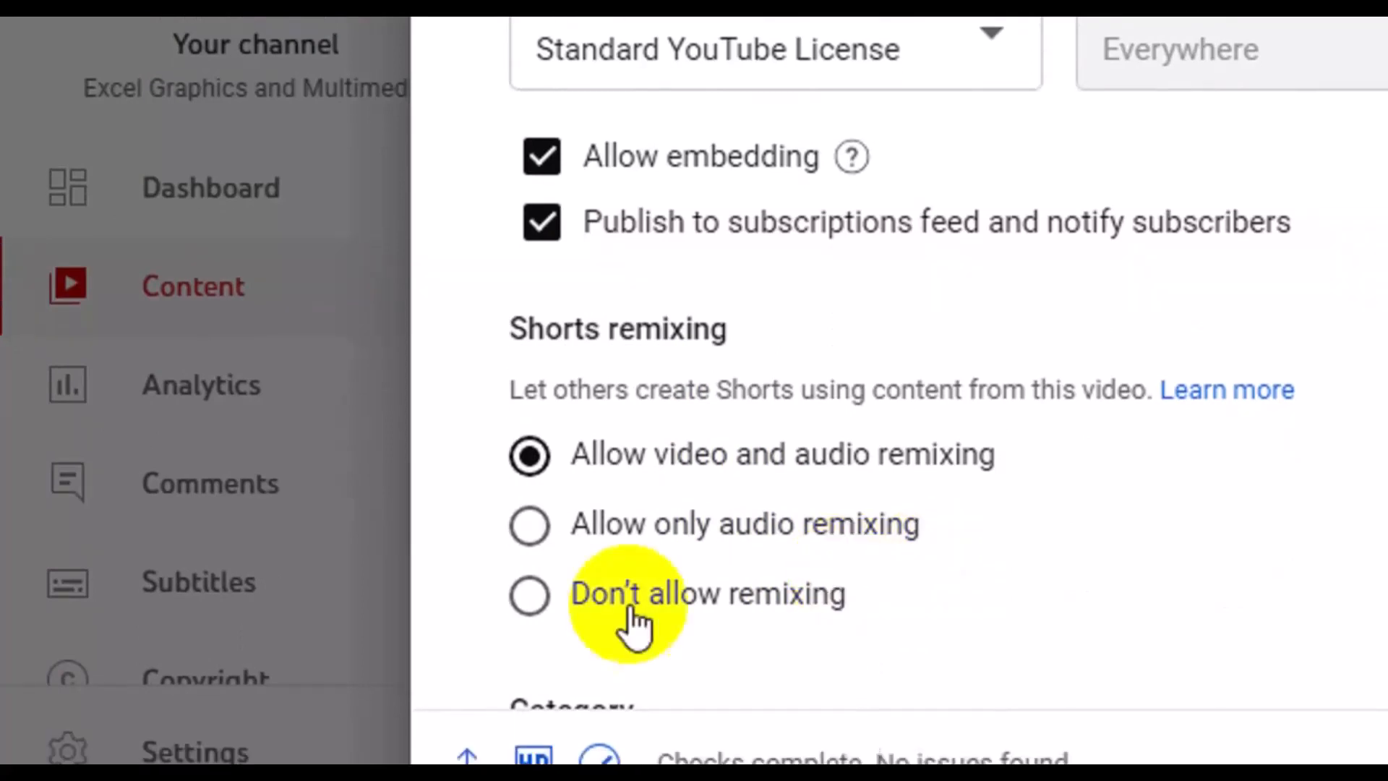
{"action": "left_click", "coordinate": [534, 611]}
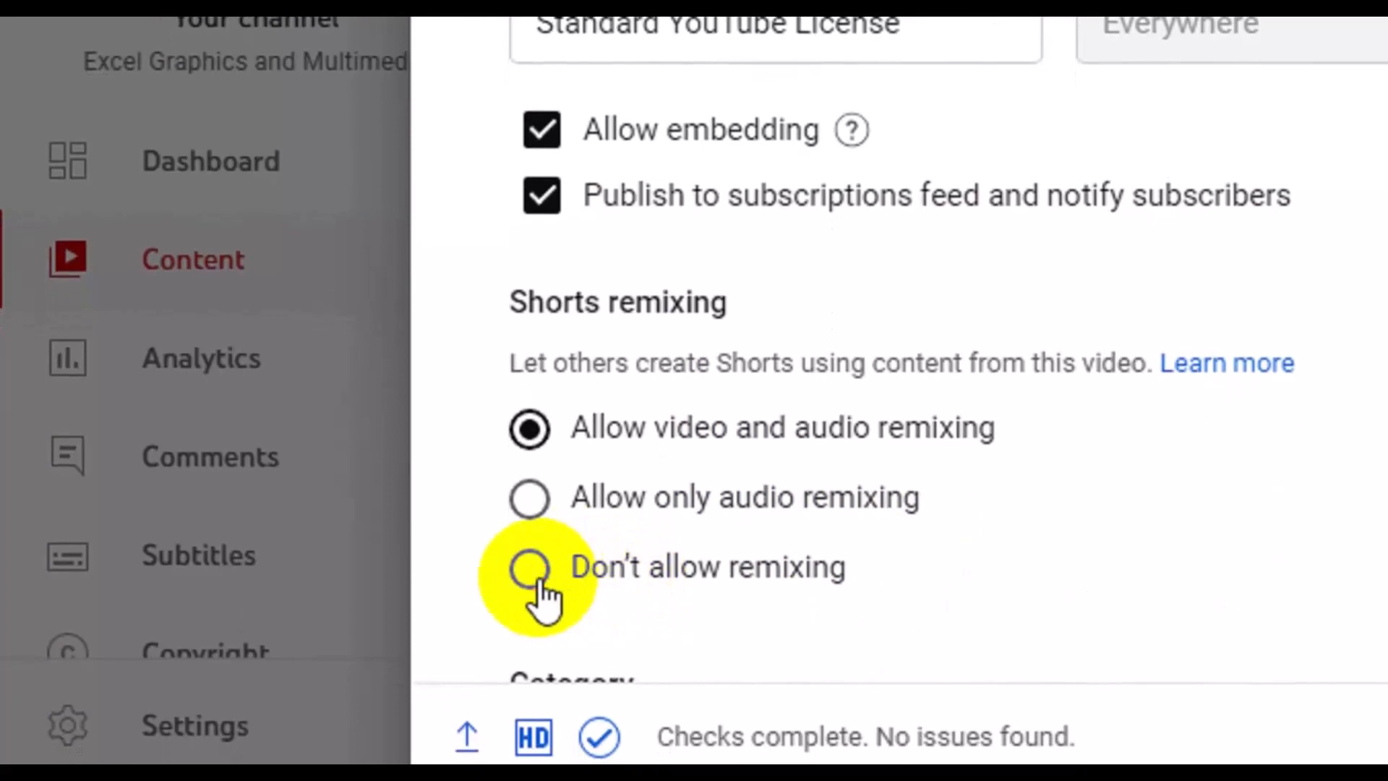
{"action": "left_click", "coordinate": [539, 587]}
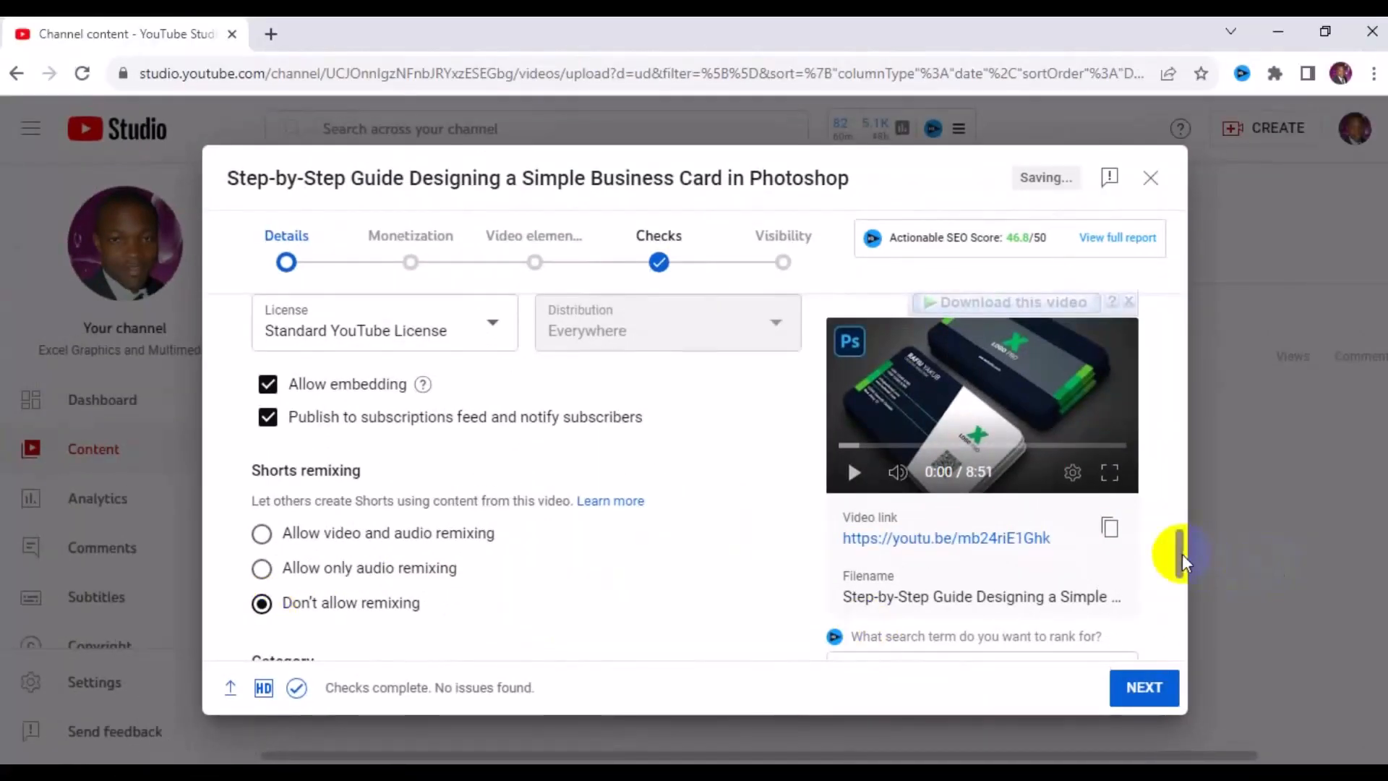
- Set the video's comments and ratings option to Allow all comments
{"action": "left_click_drag", "start_coordinate": [1182, 553], "coordinate": [1181, 635]}
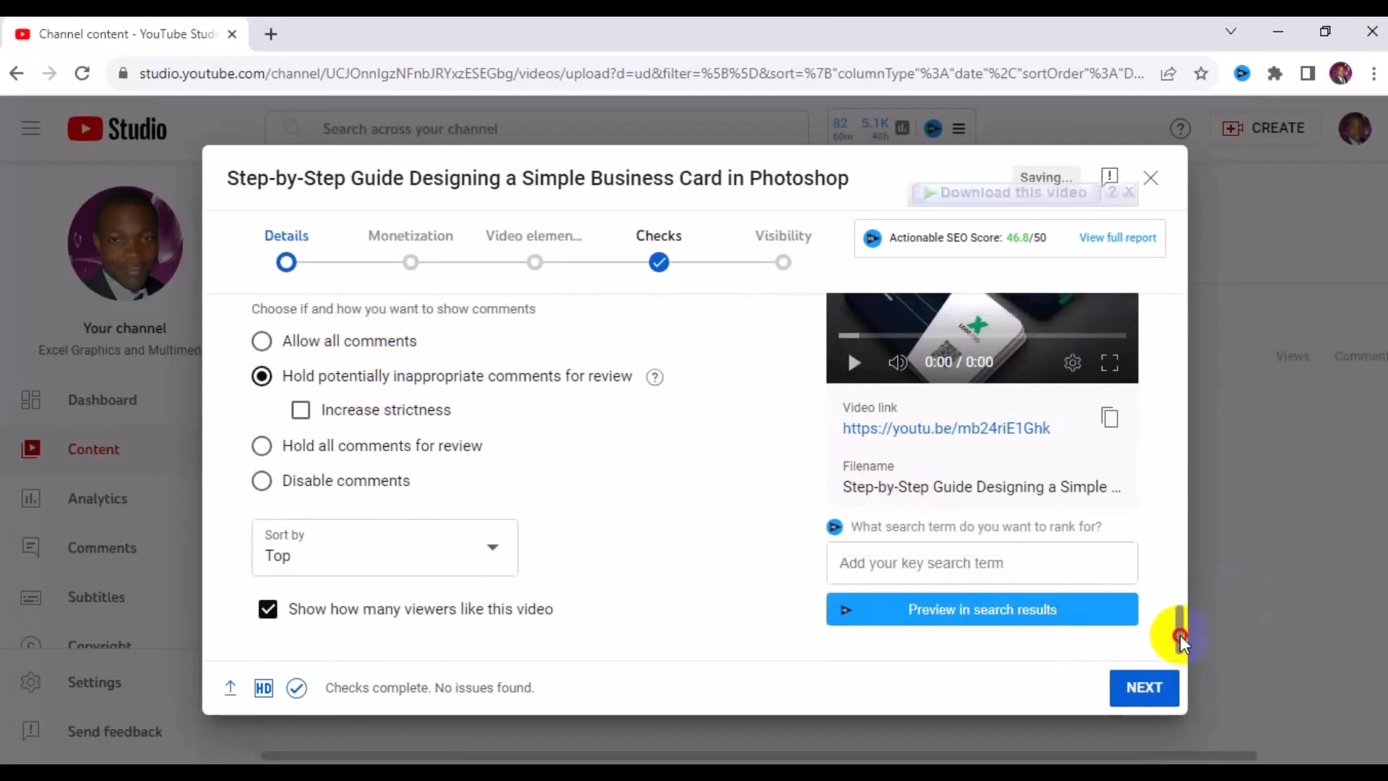
{"action": "left_click_drag", "start_coordinate": [1181, 640], "coordinate": [1180, 634]}
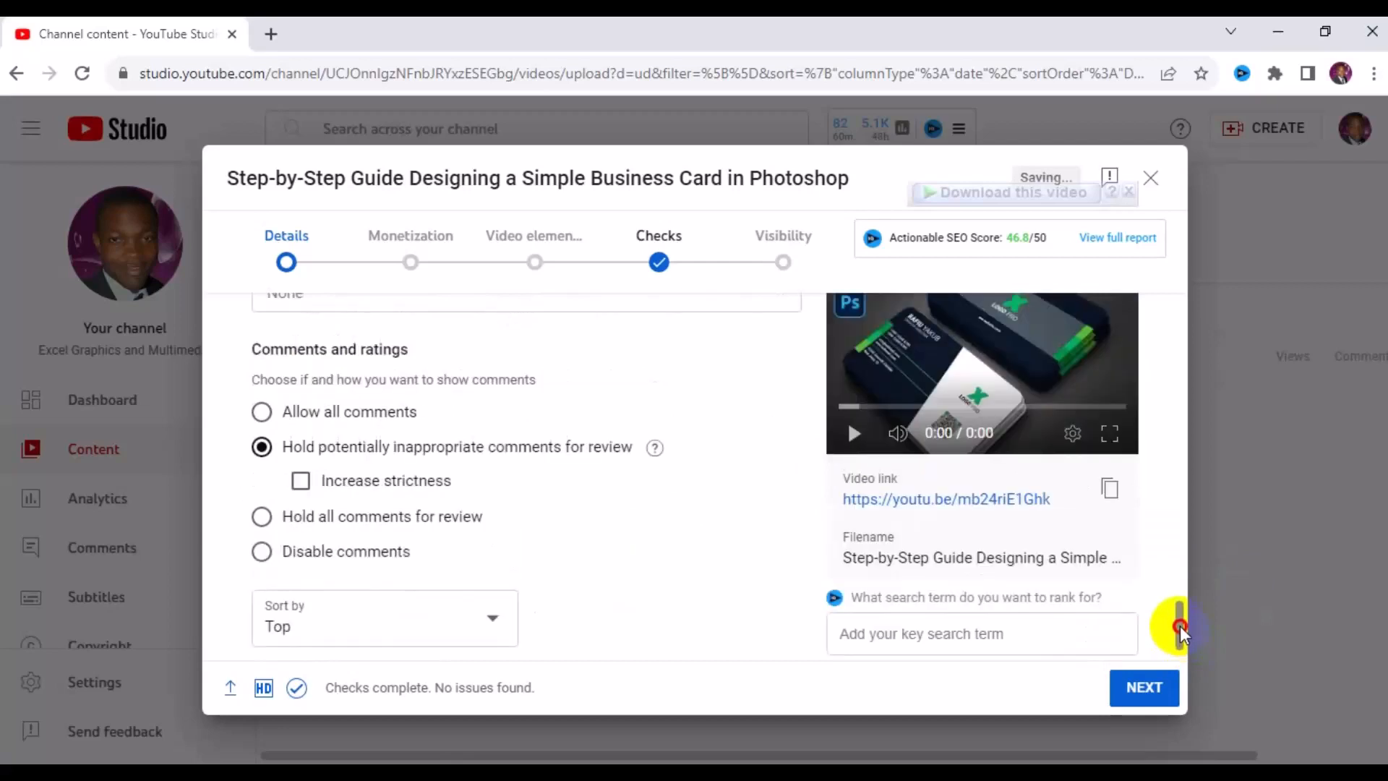
{"action": "scroll", "coordinate": [651, 533], "scroll_direction": "up", "scroll_amount": 1}
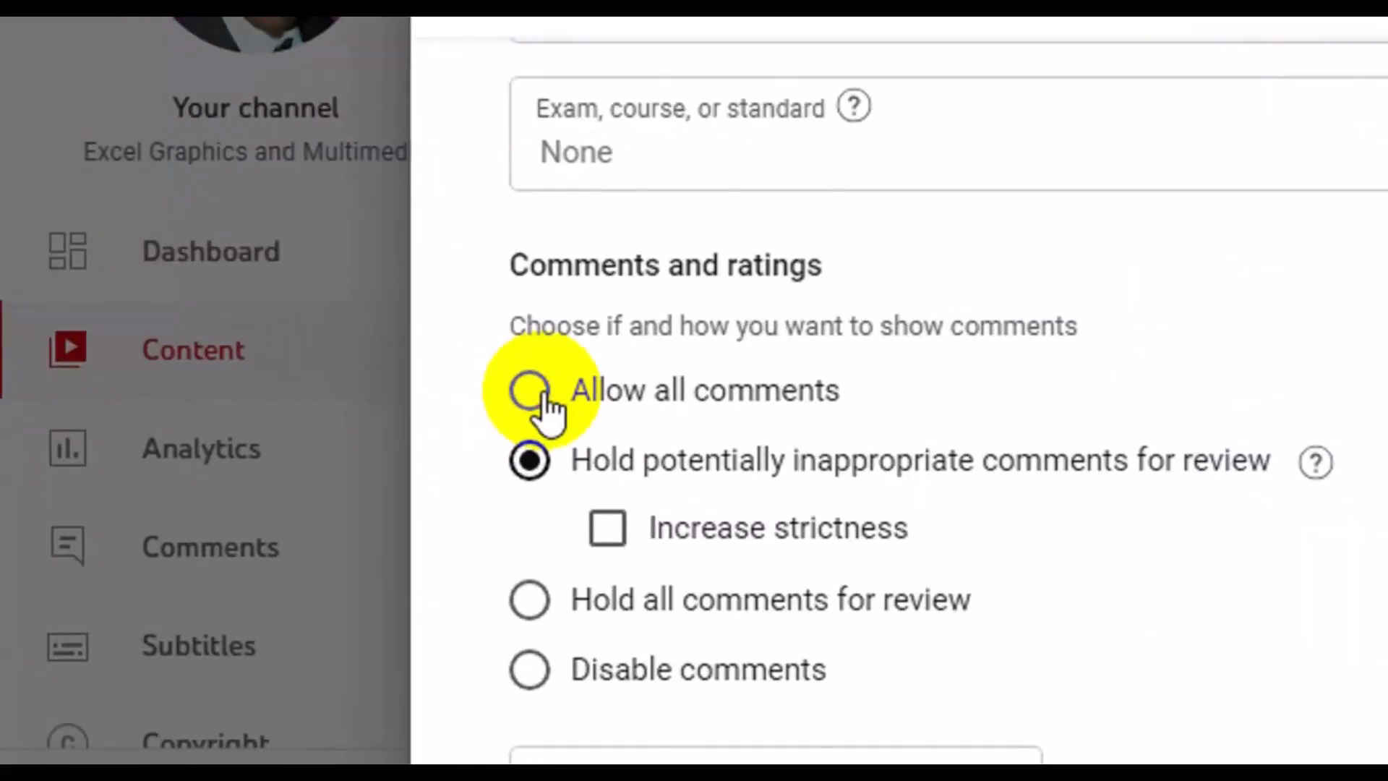
{"action": "left_click", "coordinate": [539, 395]}
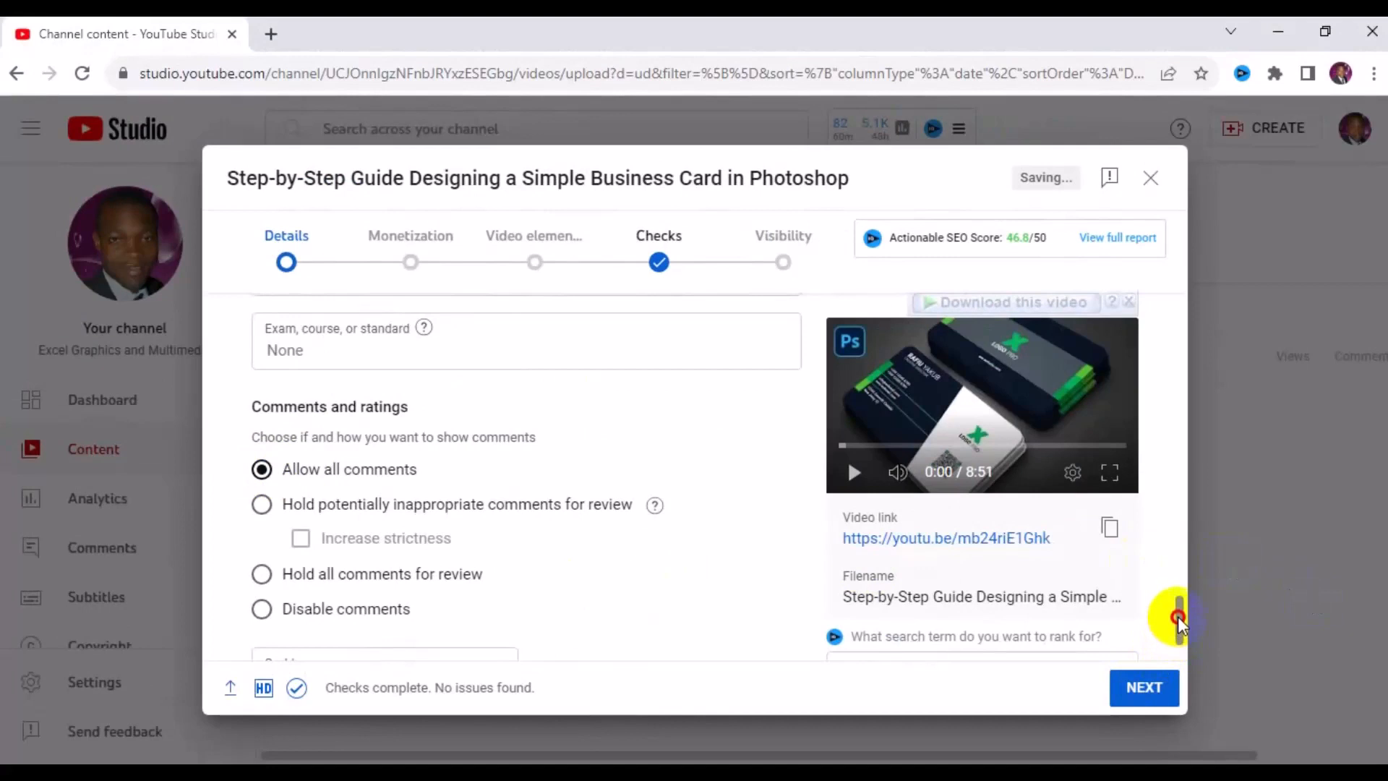
{"action": "scroll", "coordinate": [1178, 597], "scroll_direction": "up", "scroll_amount": 1}
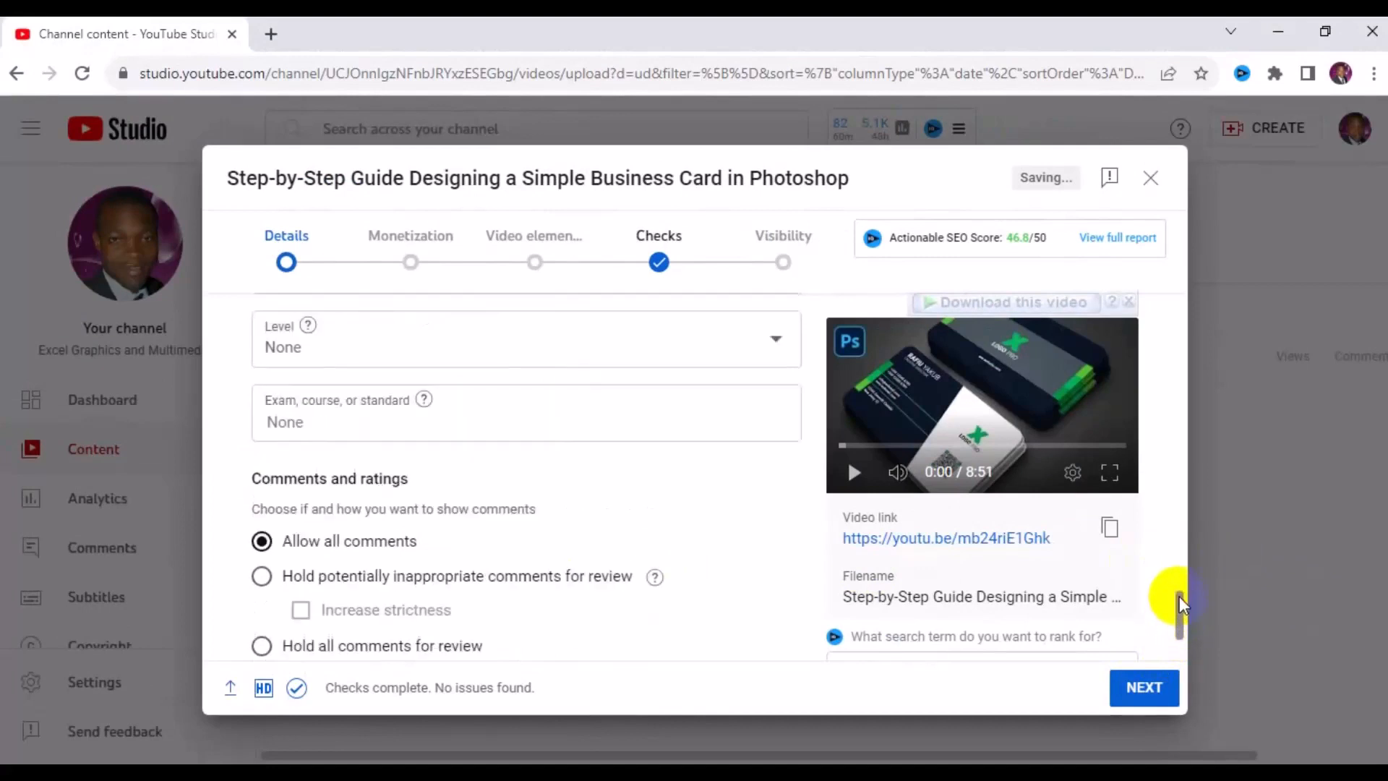
{"action": "left_click_drag", "start_coordinate": [1179, 596], "coordinate": [1177, 391]}
{"action": "scroll", "coordinate": [1176, 379], "scroll_direction": "up", "scroll_amount": 2}
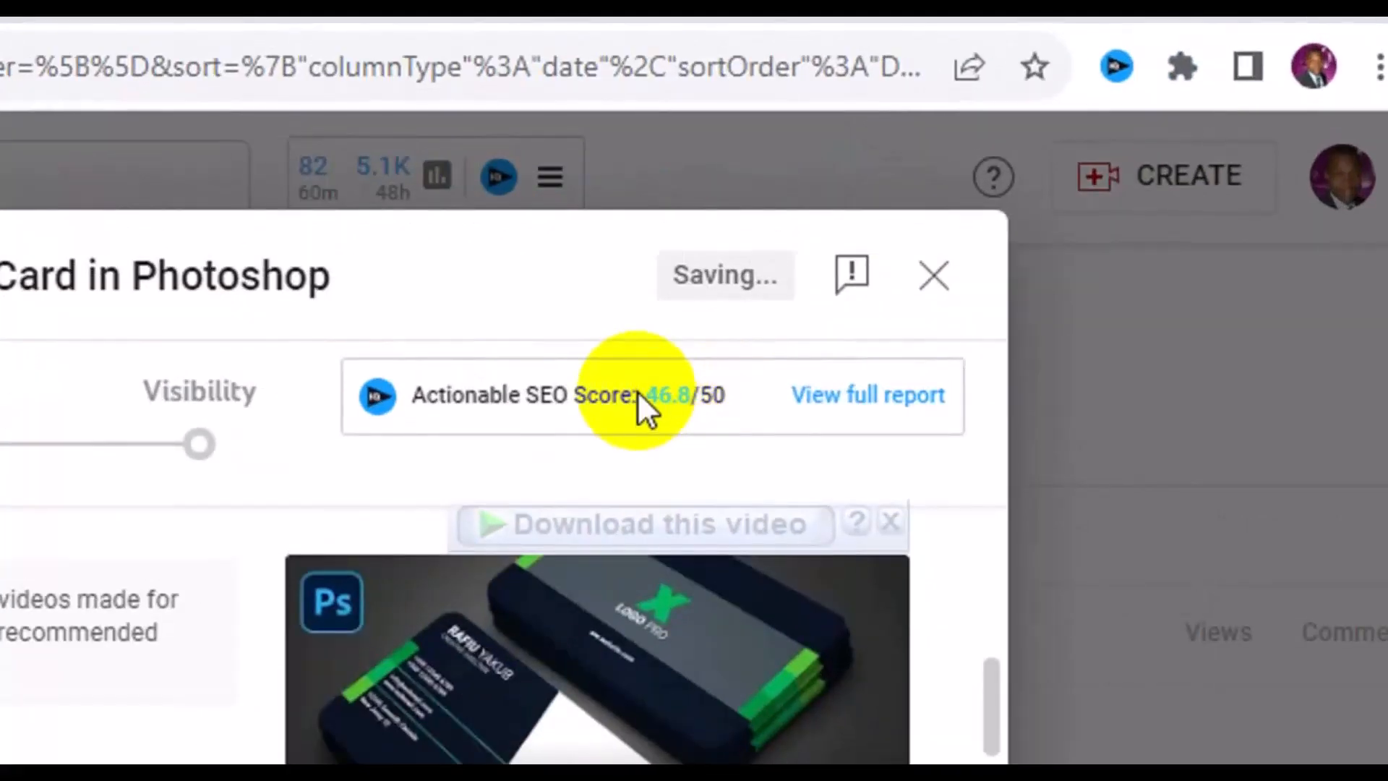
{"action": "left_click_drag", "start_coordinate": [639, 394], "coordinate": [703, 407]}
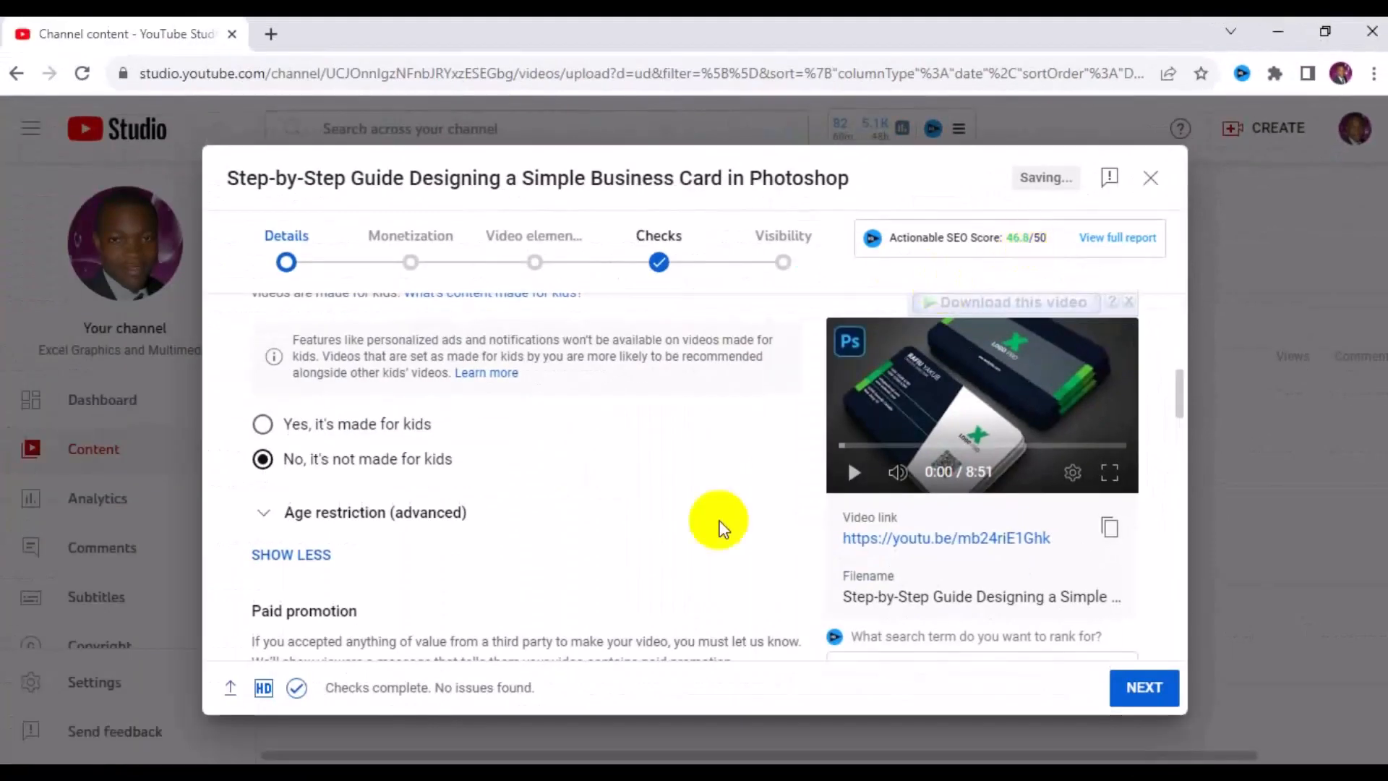
{"action": "left_click", "coordinate": [300, 266]}
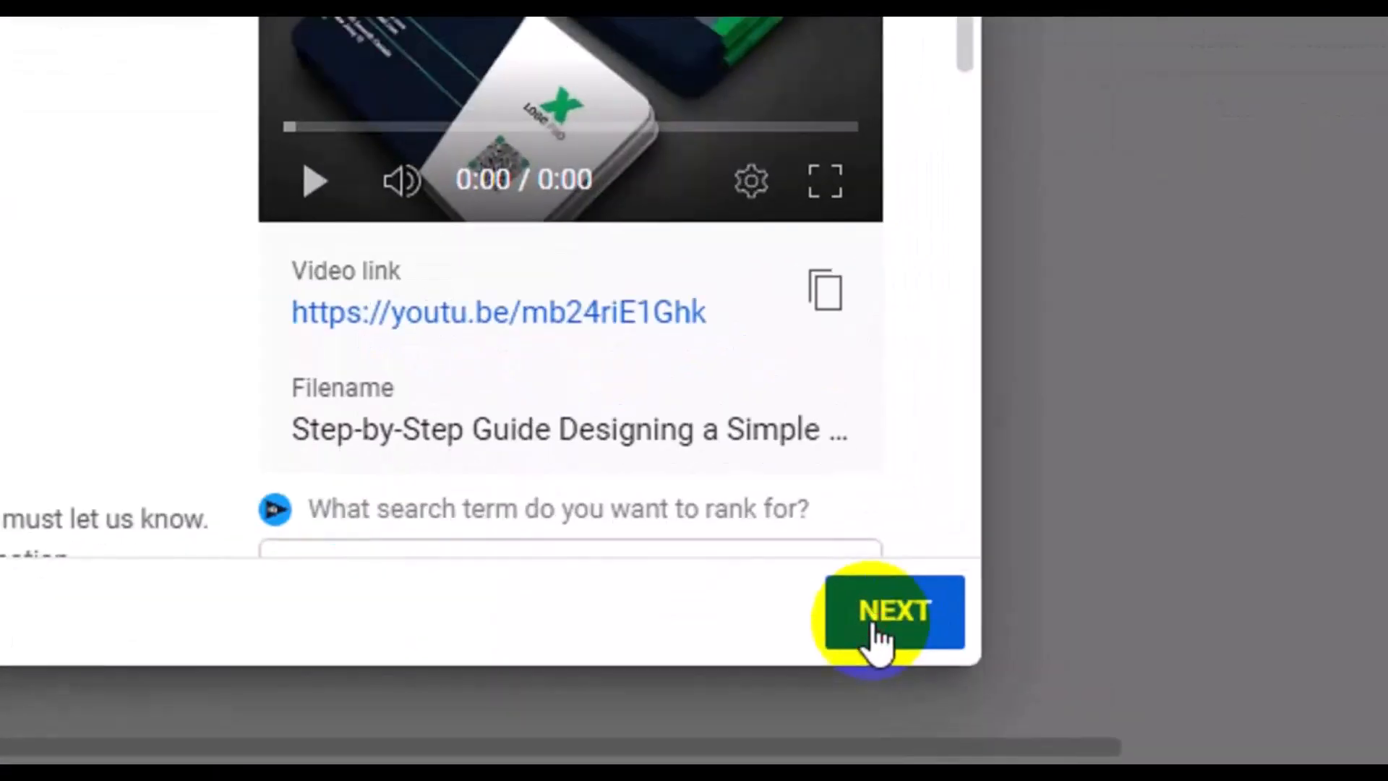
- Proceed to the video's monetization settings and turn monetization on
{"action": "left_click", "coordinate": [1135, 694]}
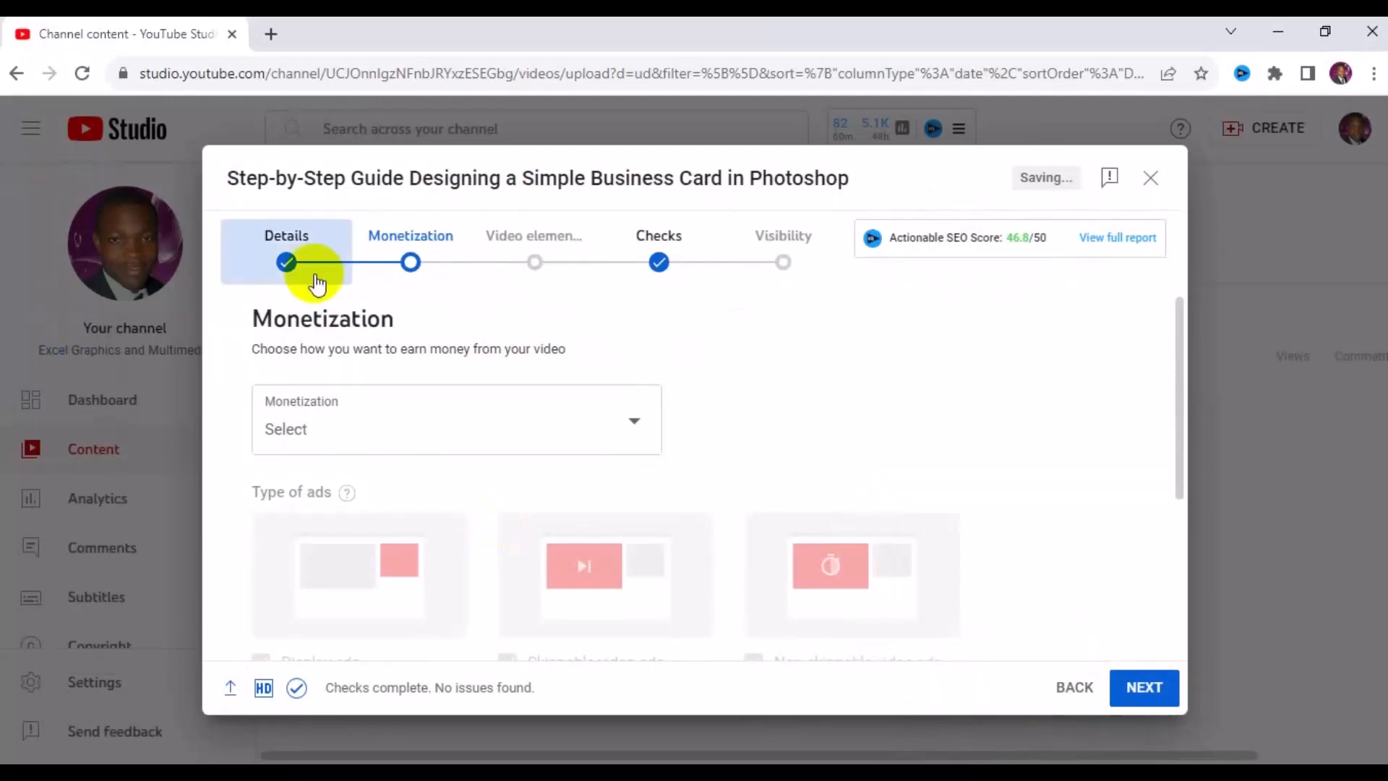
{"action": "left_click", "coordinate": [636, 434]}
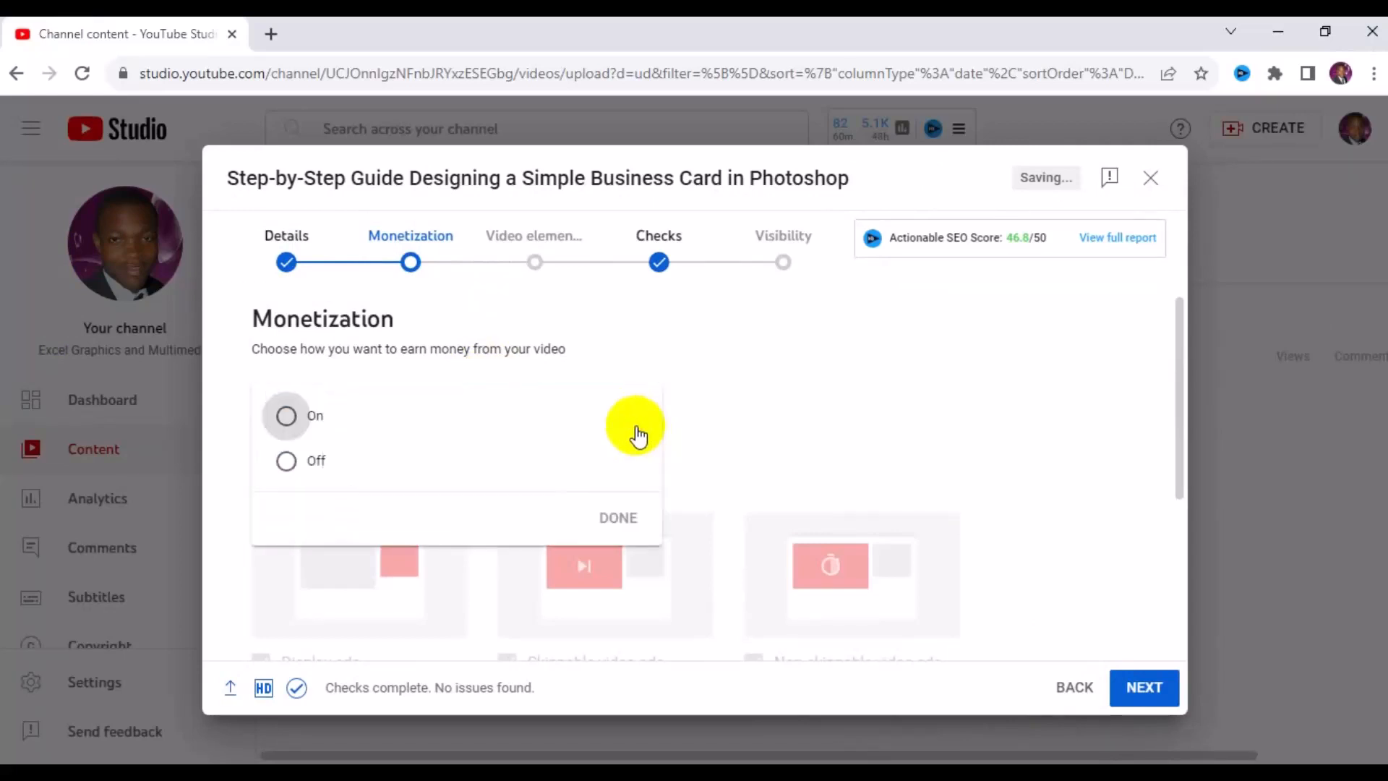
{"action": "left_click", "coordinate": [286, 425]}
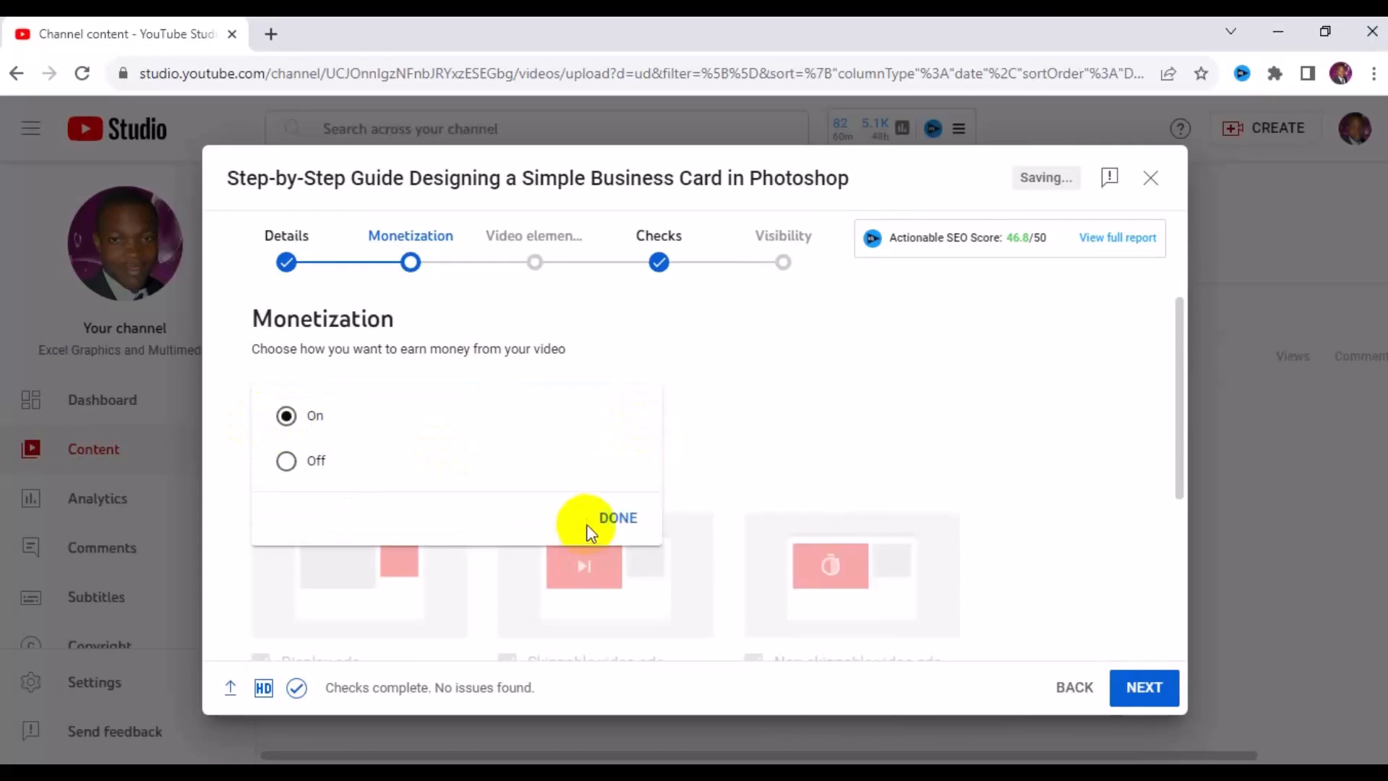
{"action": "left_click", "coordinate": [613, 523]}
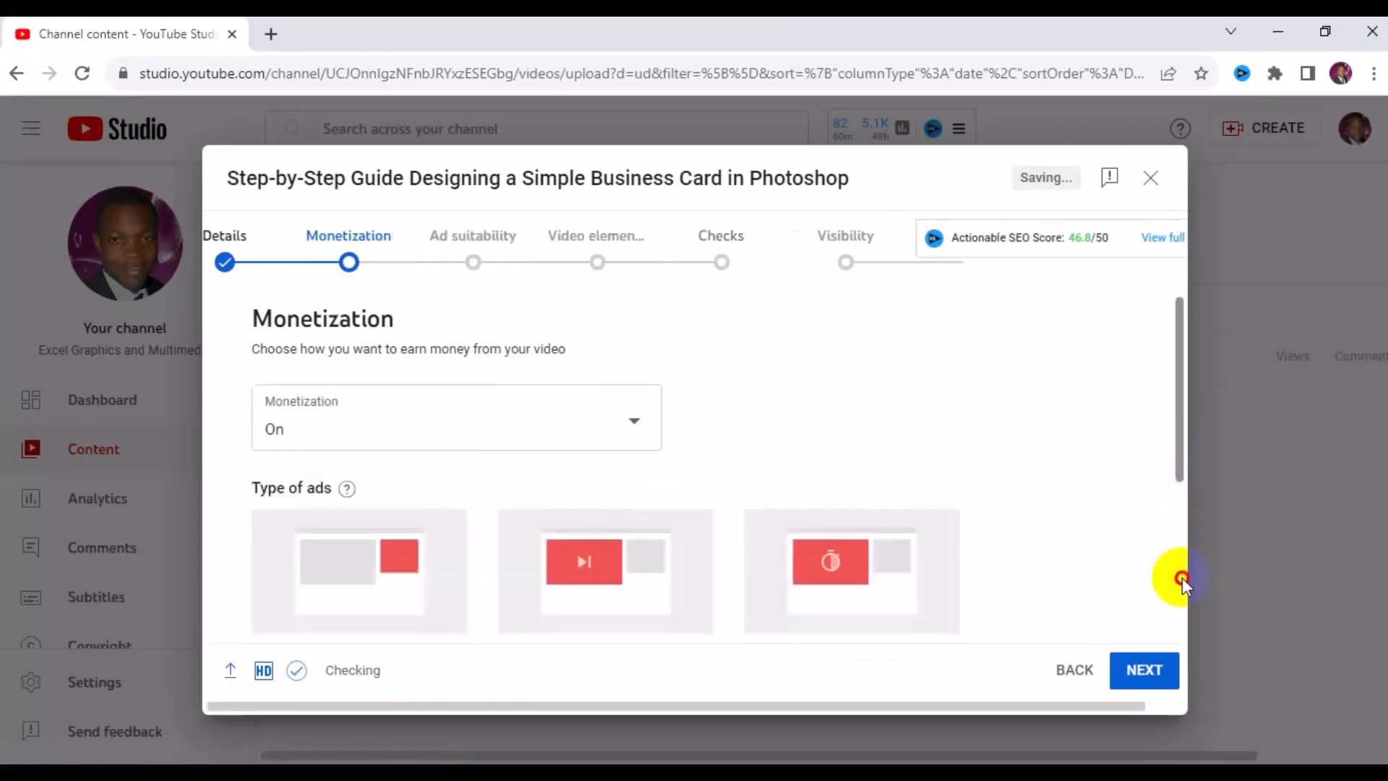
- Place two manual mid-roll ad breaks at about 3:26:18 and 6:53:13 on the video timeline and keep the changes
{"action": "left_click", "coordinate": [1183, 600]}
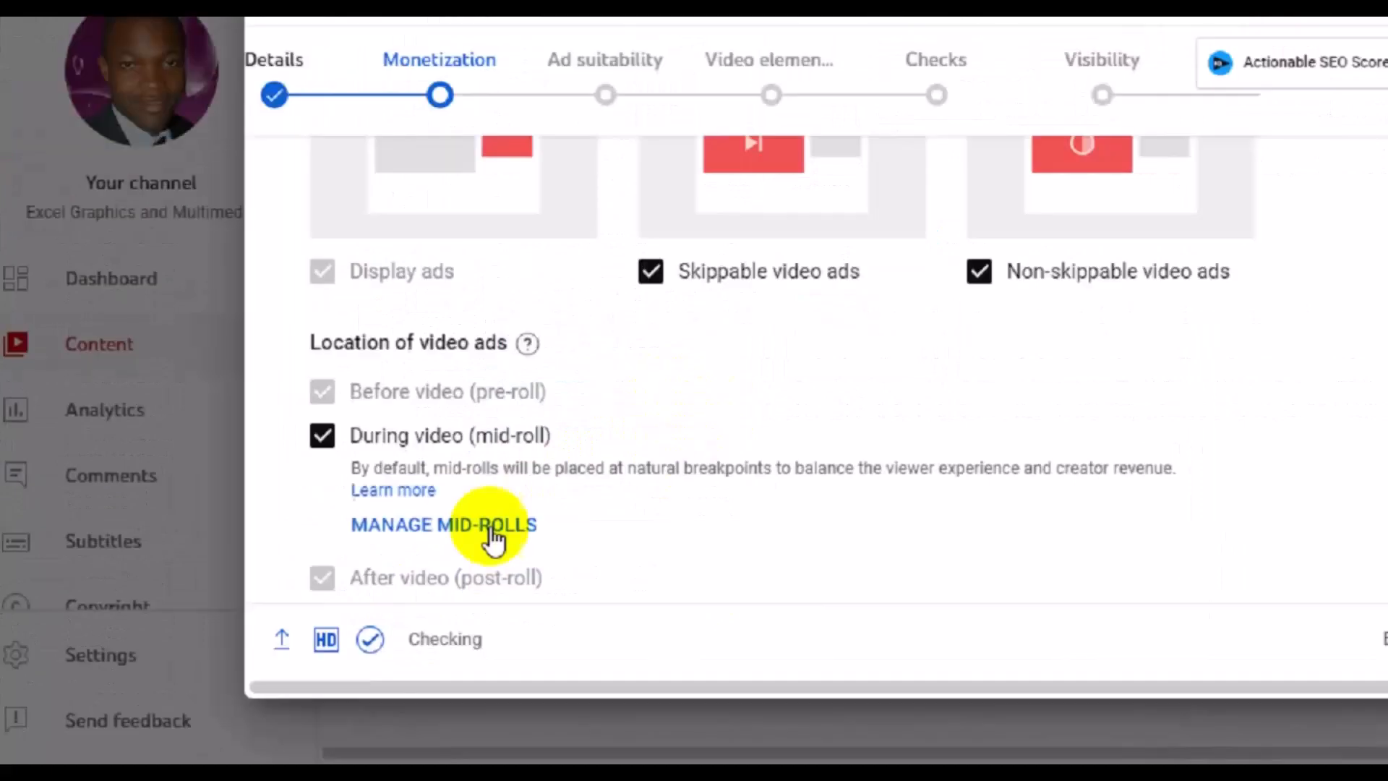
{"action": "left_click", "coordinate": [694, 413]}
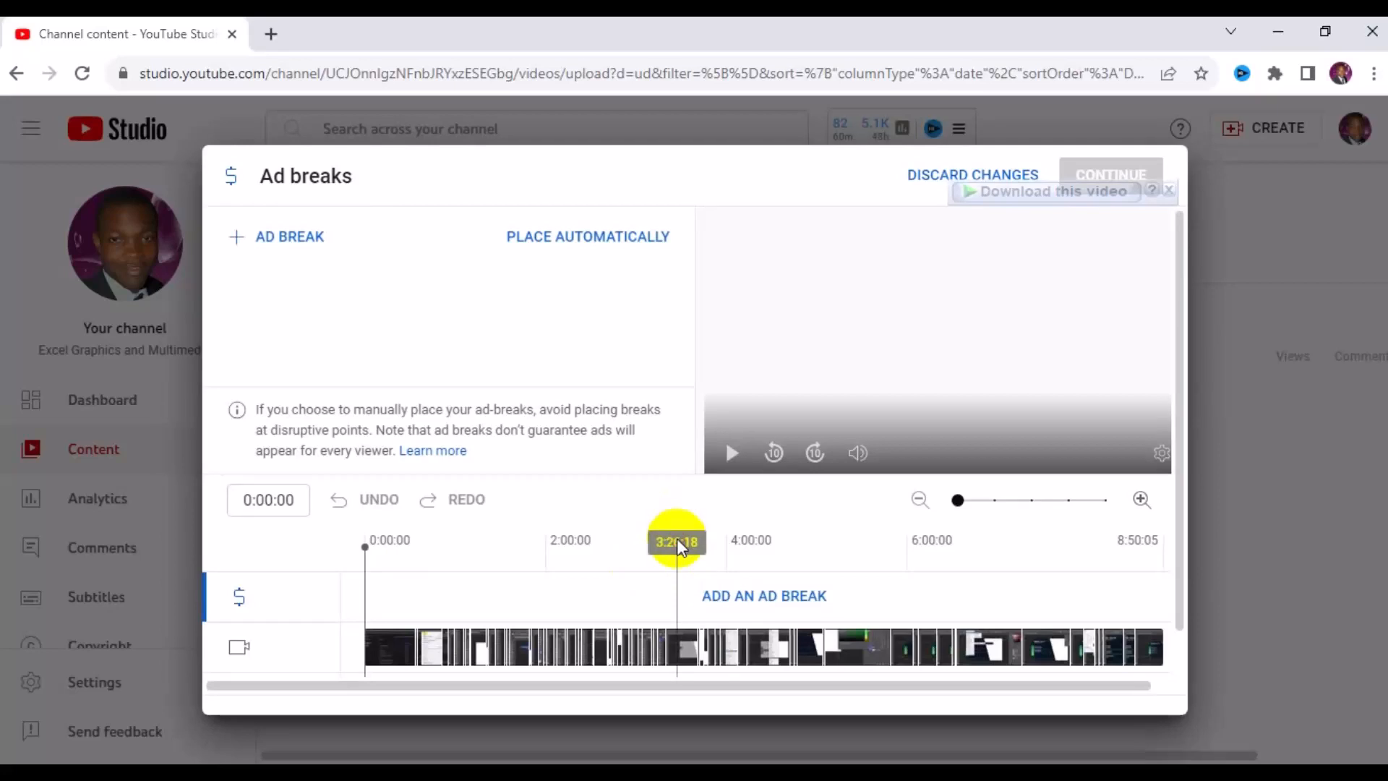
{"action": "left_click", "coordinate": [677, 540]}
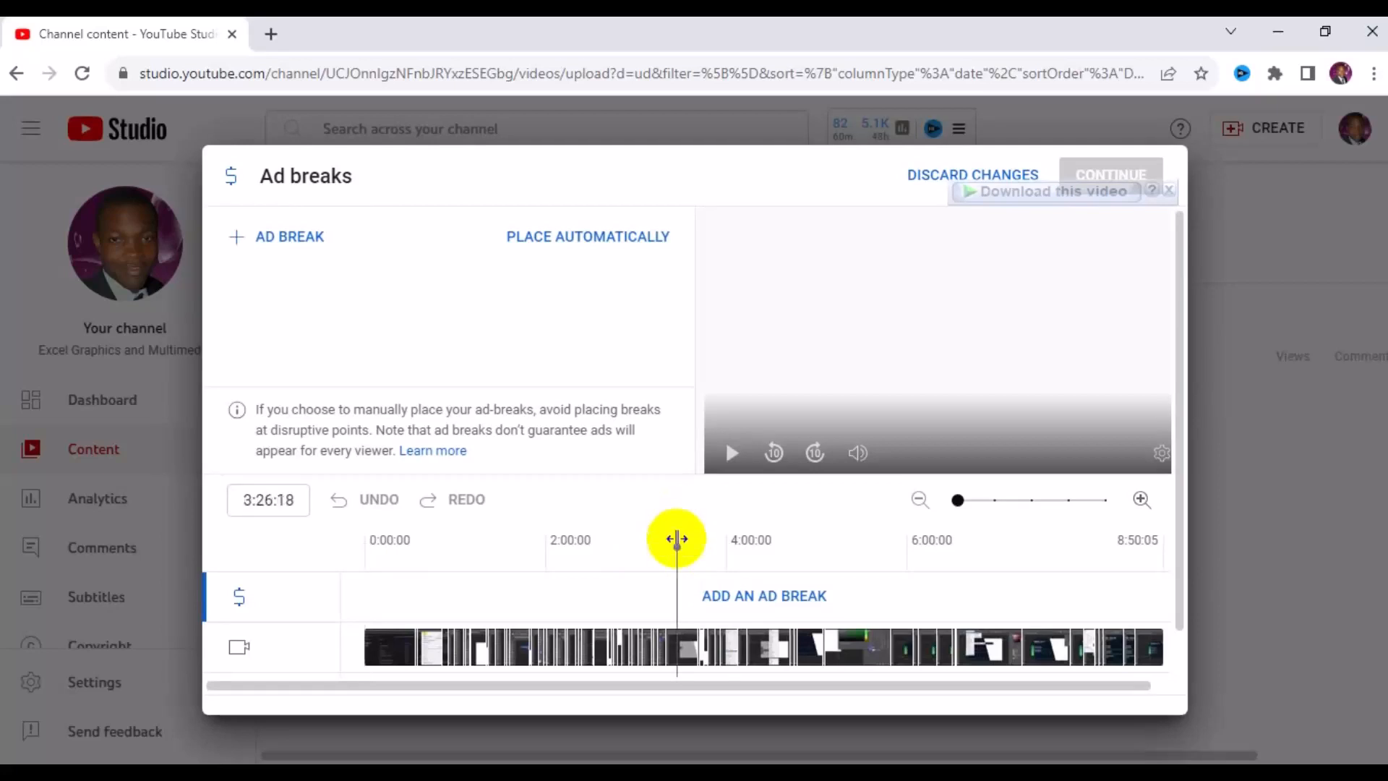
{"action": "left_click", "coordinate": [309, 243]}
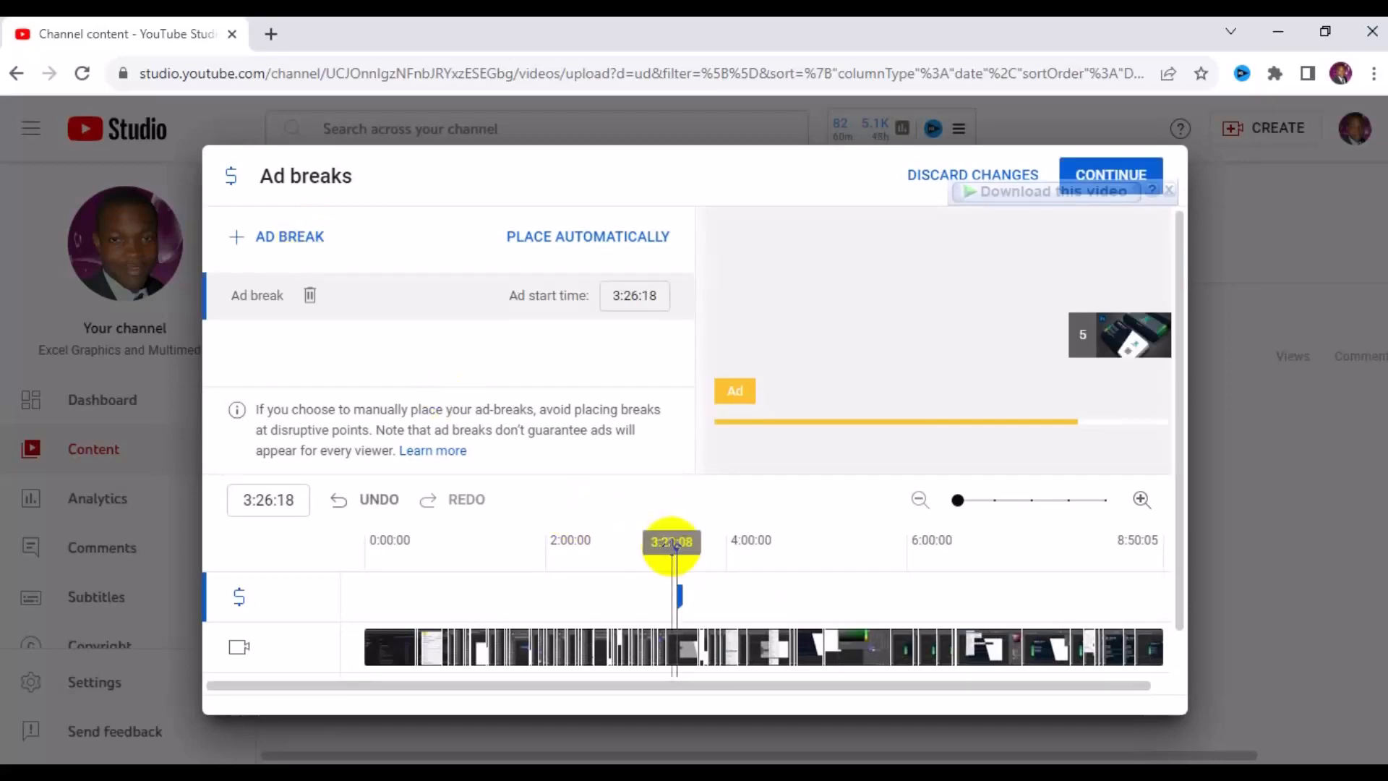
{"action": "left_click", "coordinate": [988, 543]}
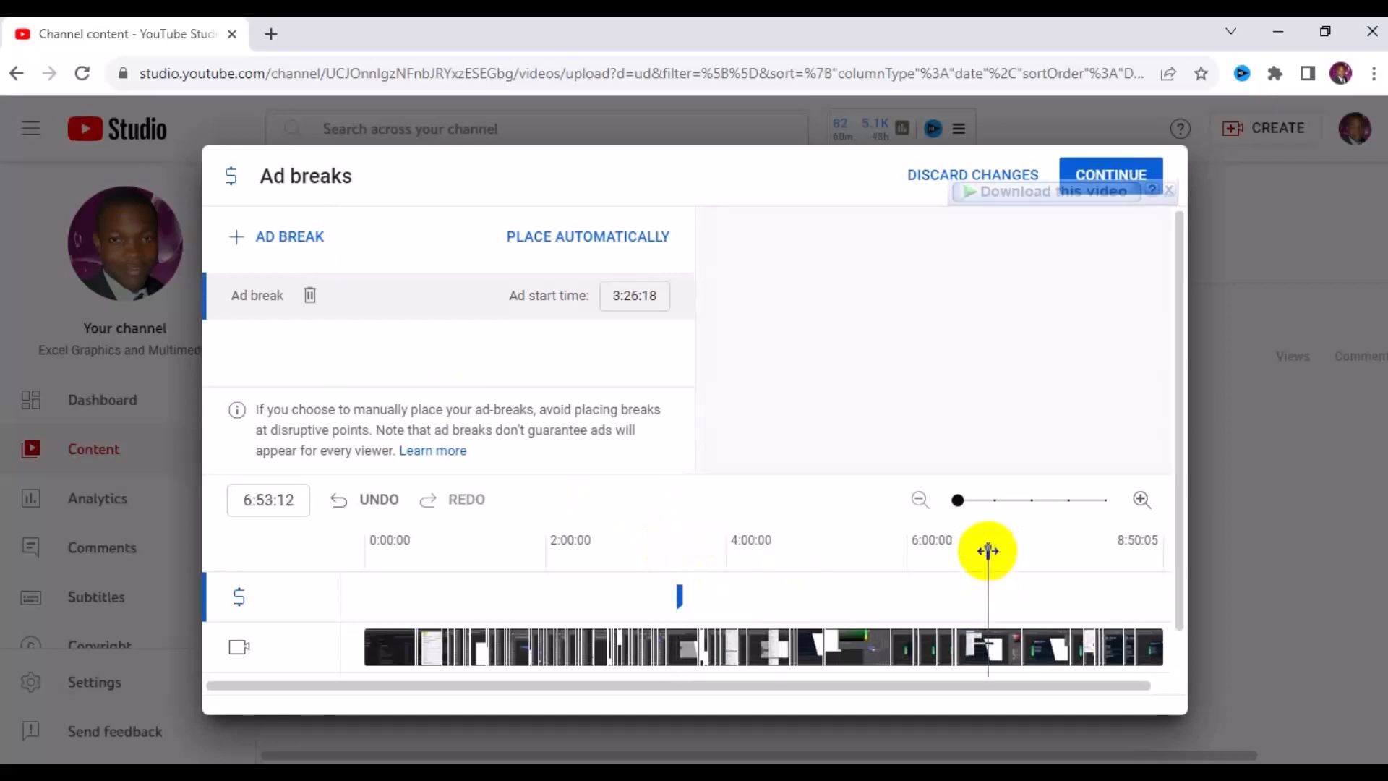
{"action": "left_click", "coordinate": [299, 238]}
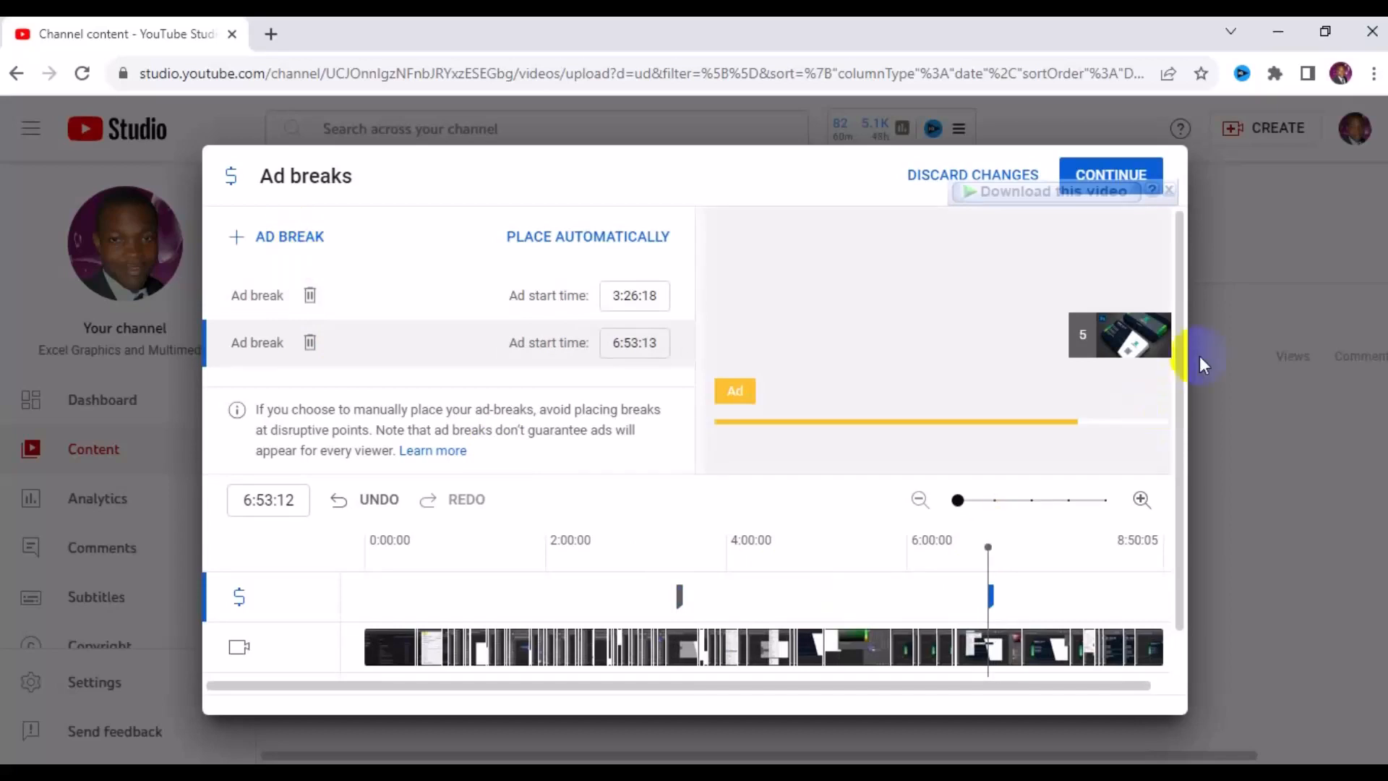
{"action": "left_click", "coordinate": [1131, 172]}
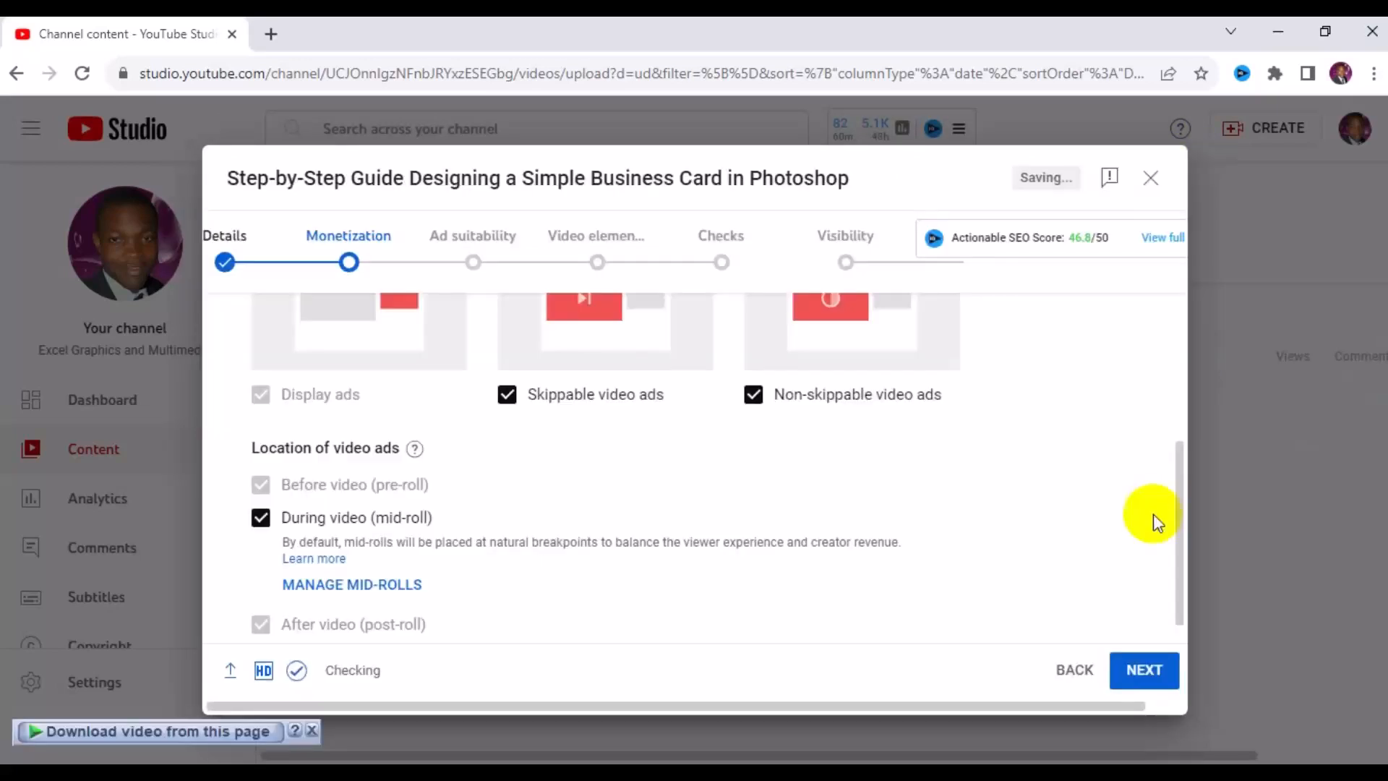
- Proceed to ad suitability, declare None of the above for the listed content categories, and submit the rating
{"action": "left_click", "coordinate": [1152, 679]}
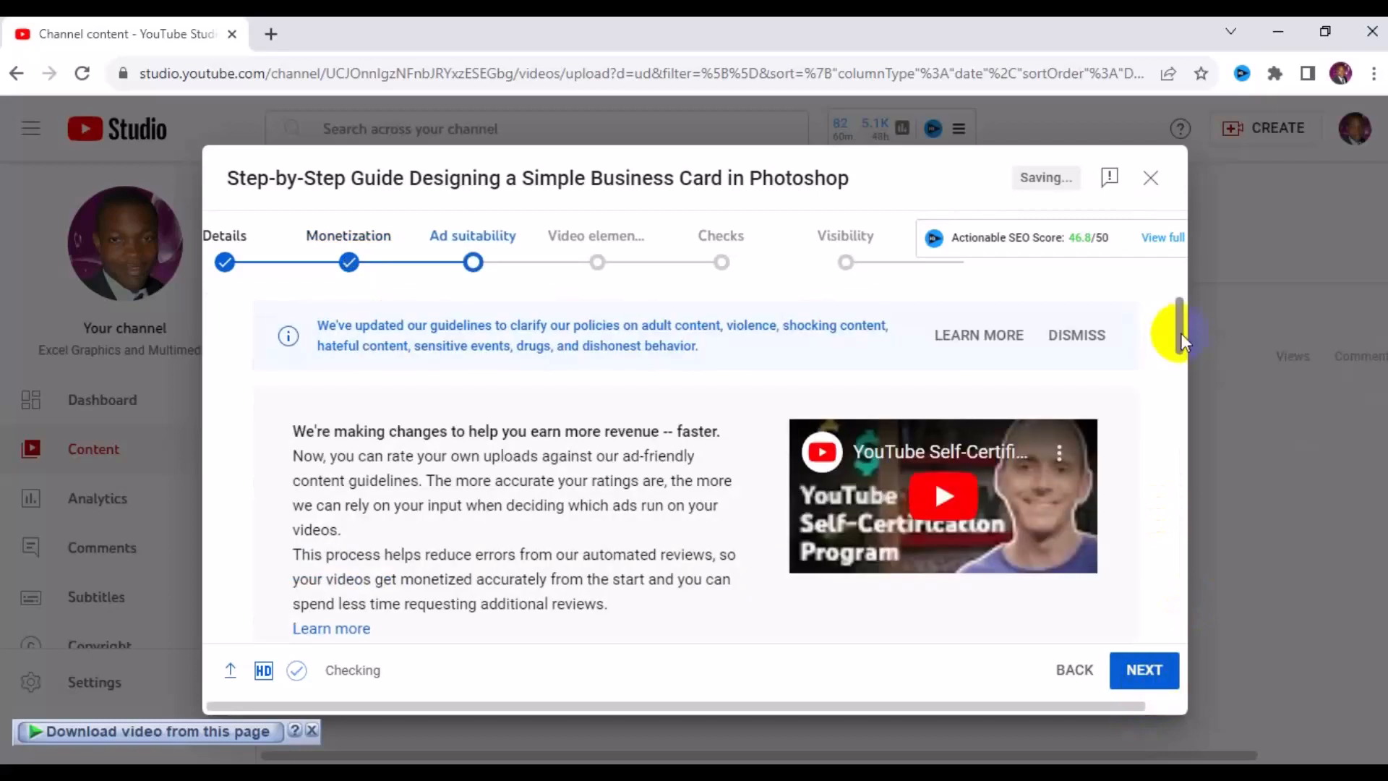
{"action": "left_click", "coordinate": [1181, 366]}
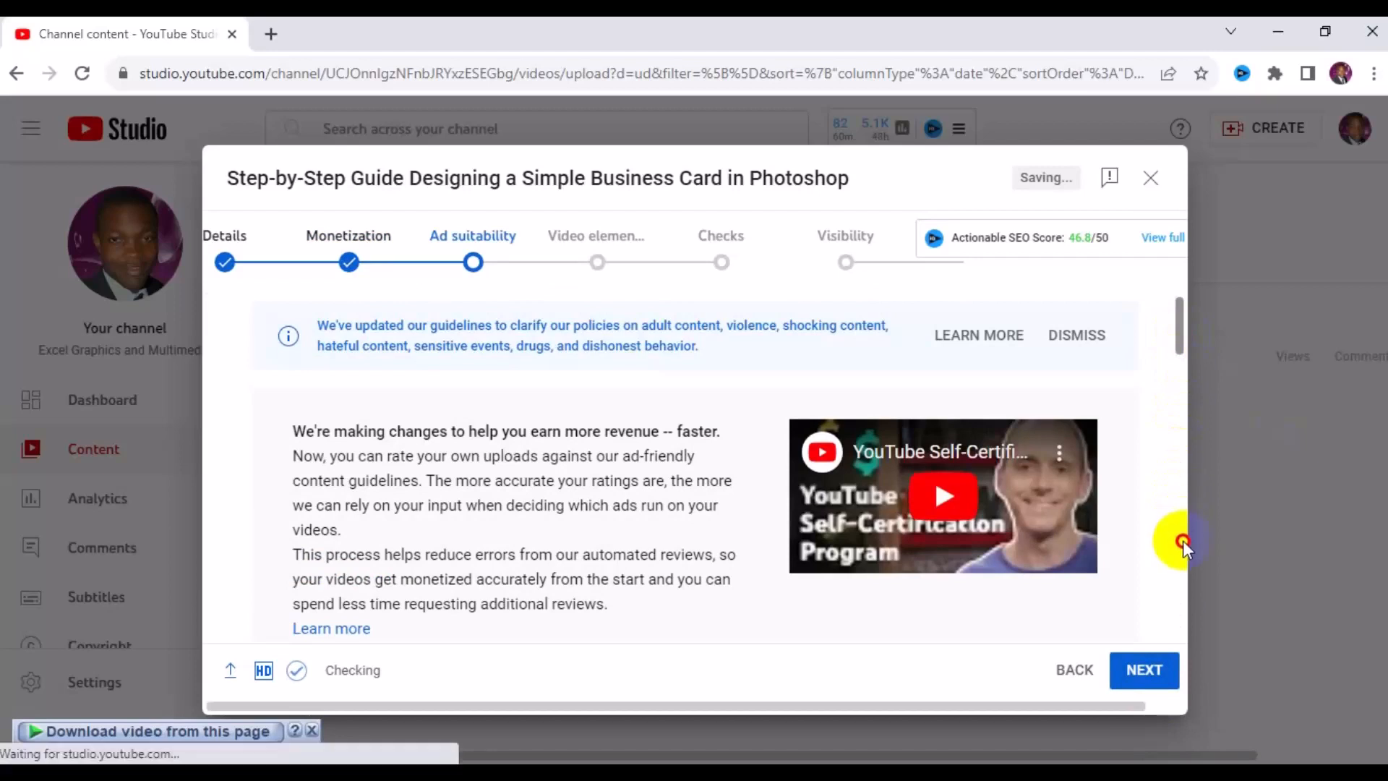
{"action": "left_click_drag", "start_coordinate": [1184, 558], "coordinate": [1185, 564]}
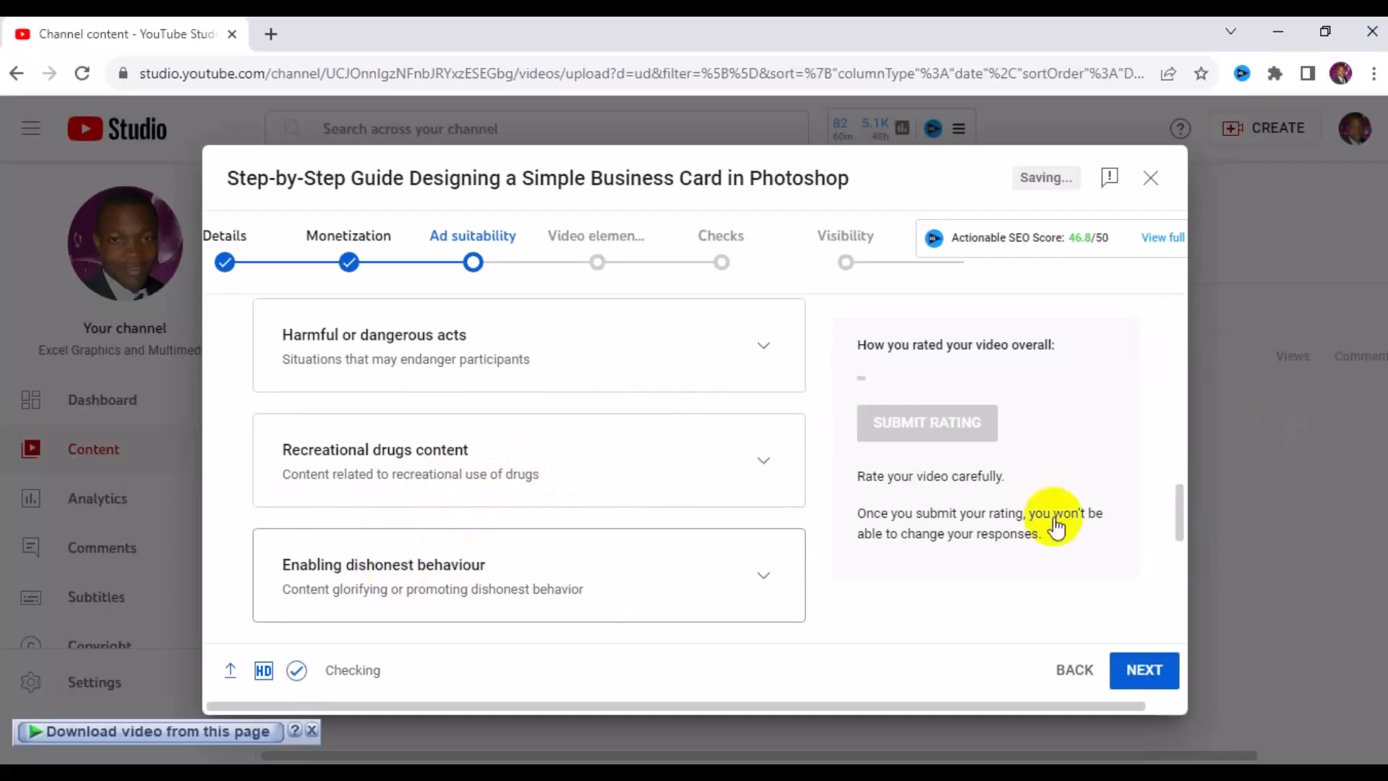
{"action": "left_click_drag", "start_coordinate": [1181, 503], "coordinate": [1178, 392]}
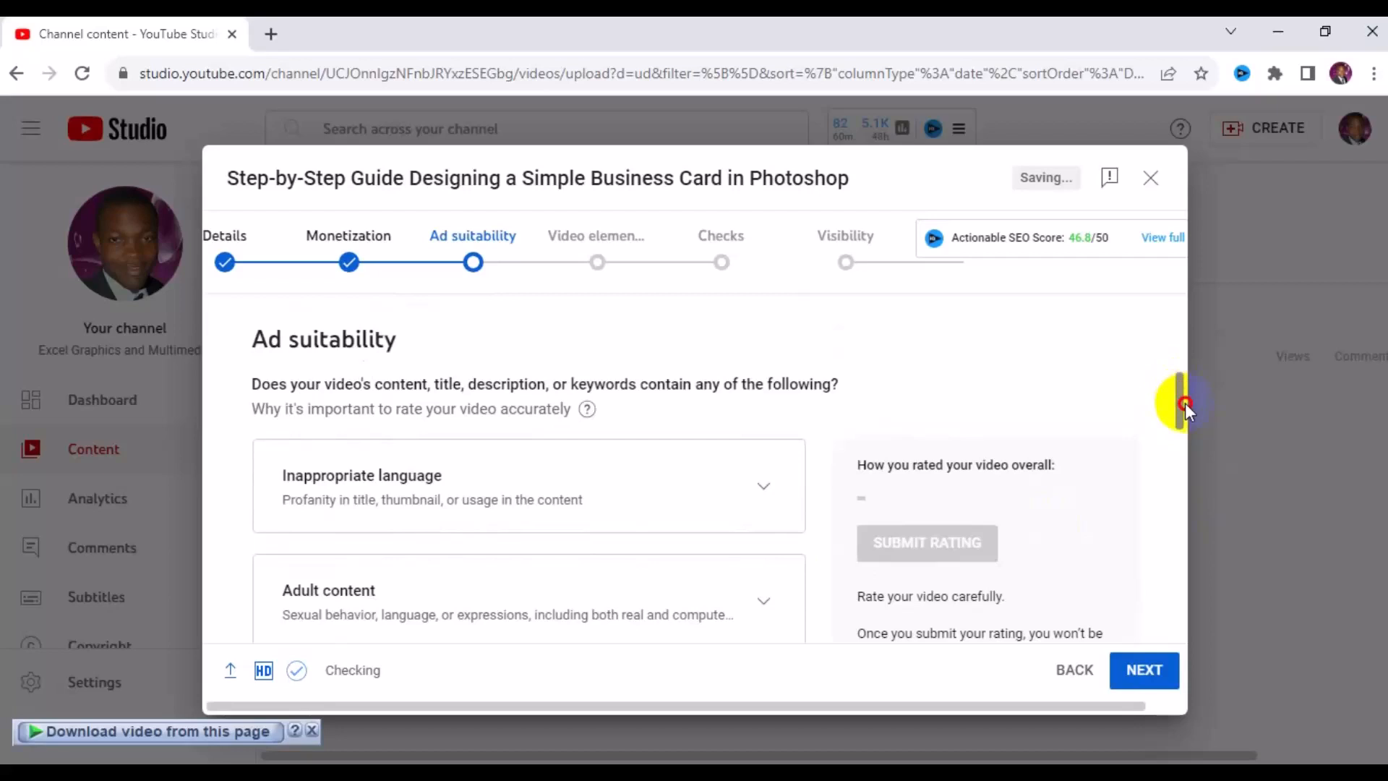
{"action": "scroll", "coordinate": [1185, 402], "scroll_direction": "down", "scroll_amount": 1}
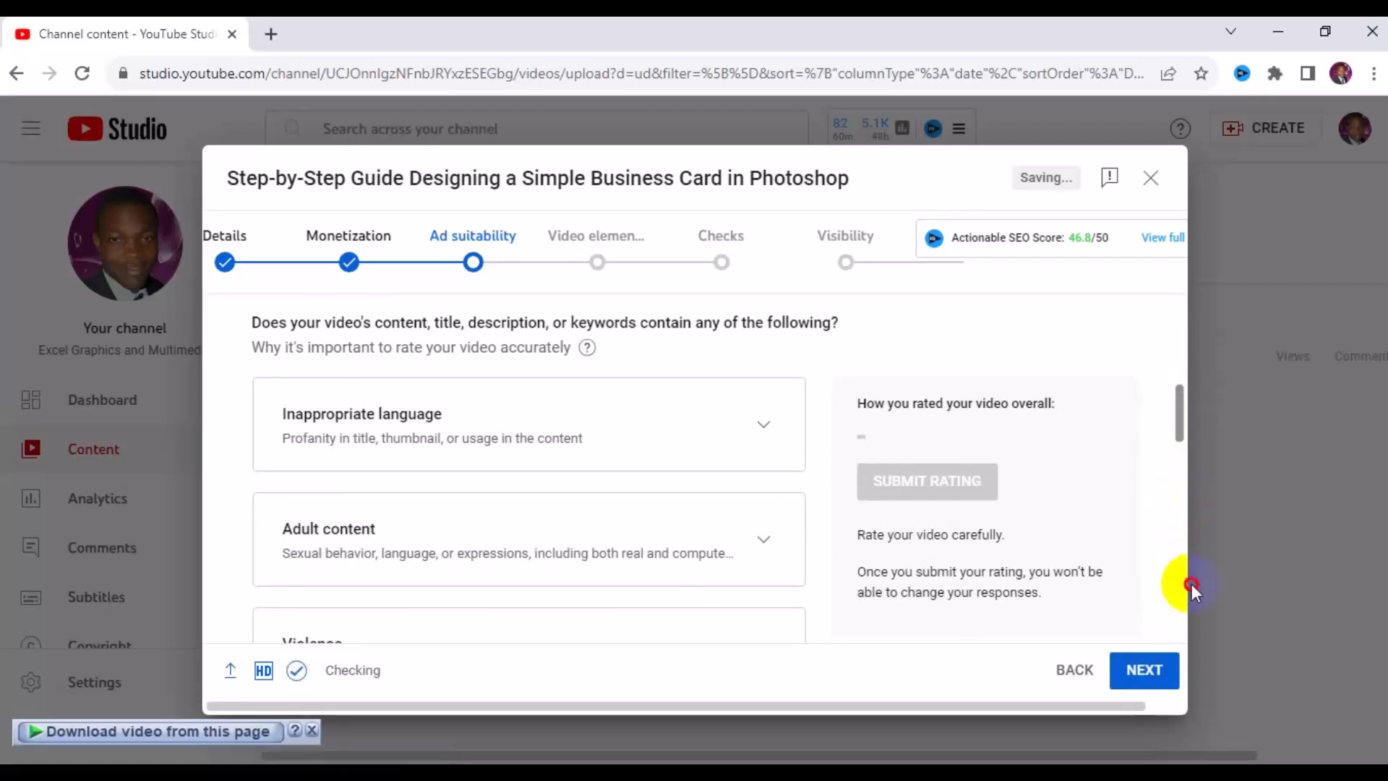
{"action": "scroll", "coordinate": [1191, 583], "scroll_direction": "down", "scroll_amount": 5}
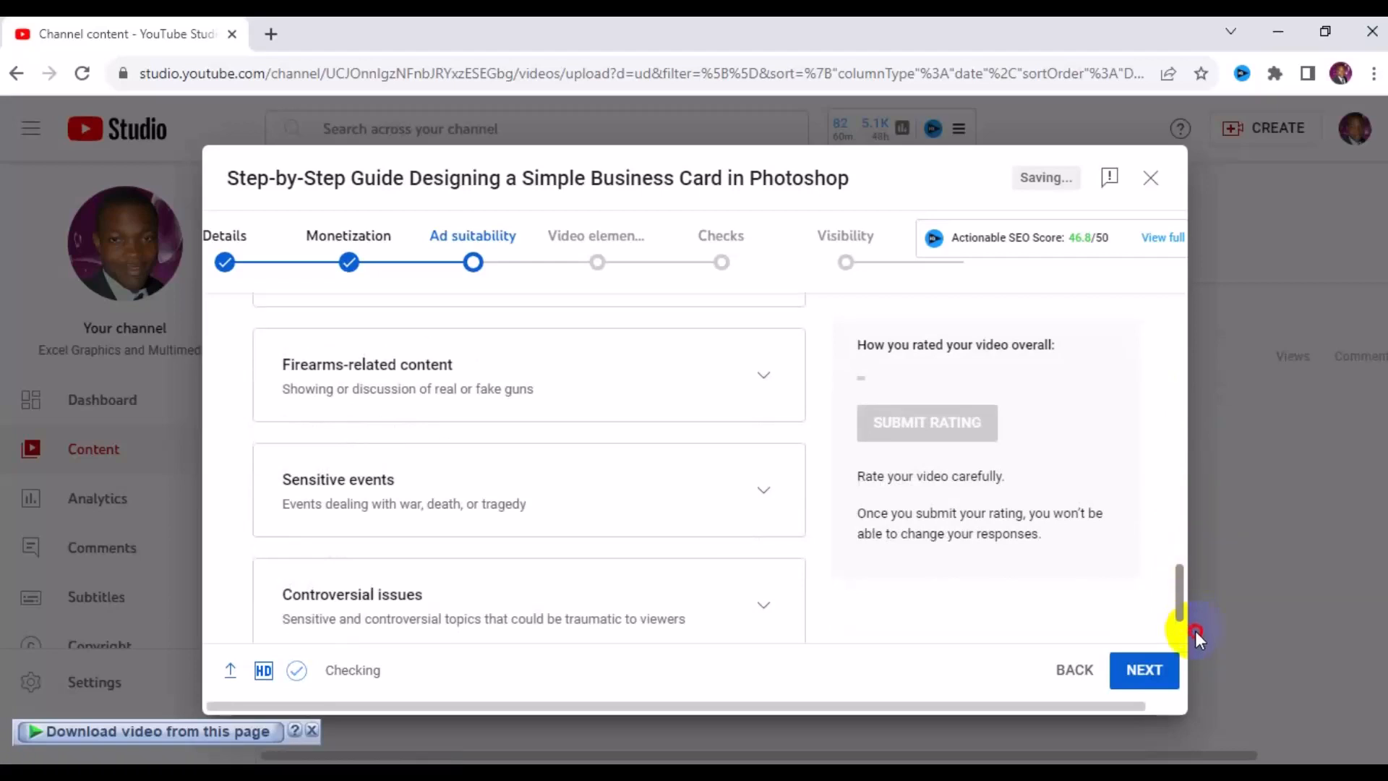
{"action": "scroll", "coordinate": [1195, 634], "scroll_direction": "down", "scroll_amount": 2}
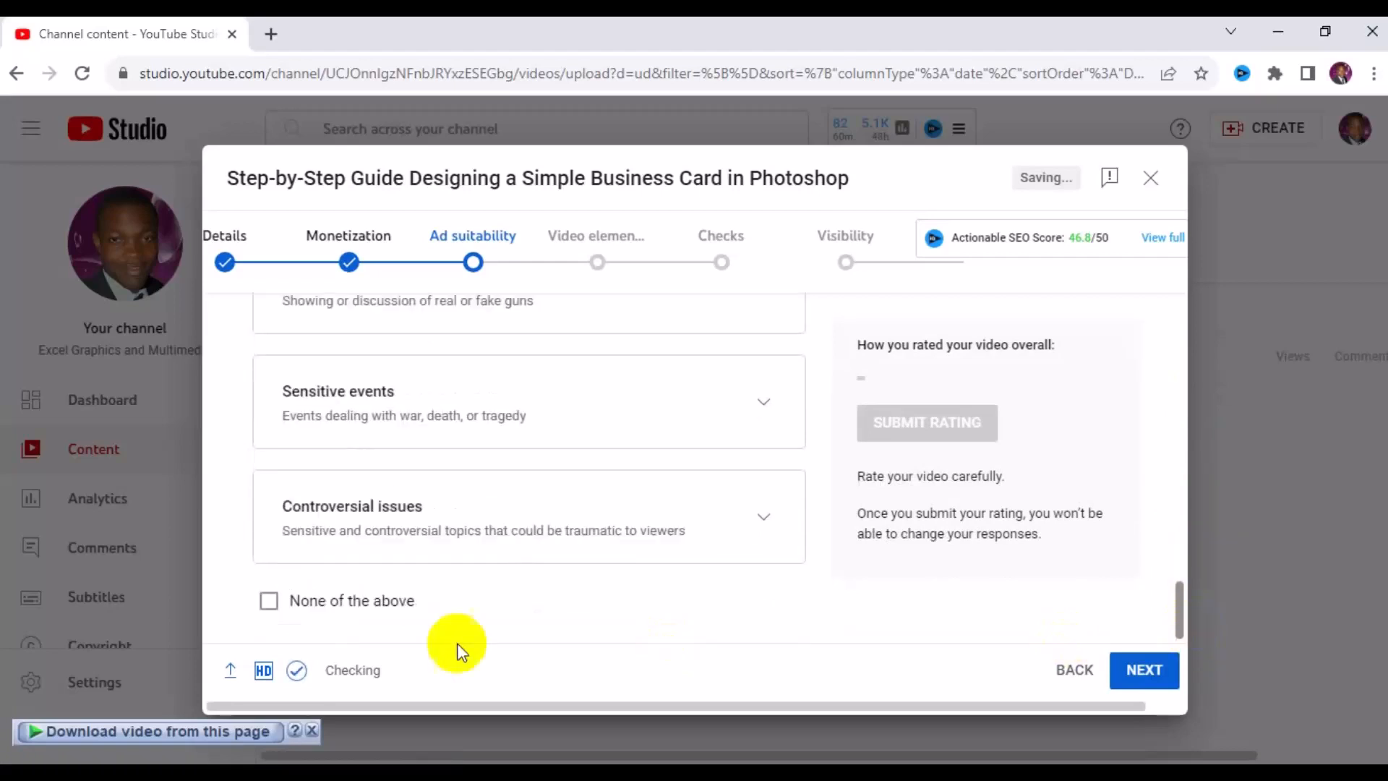
{"action": "left_click", "coordinate": [269, 602]}
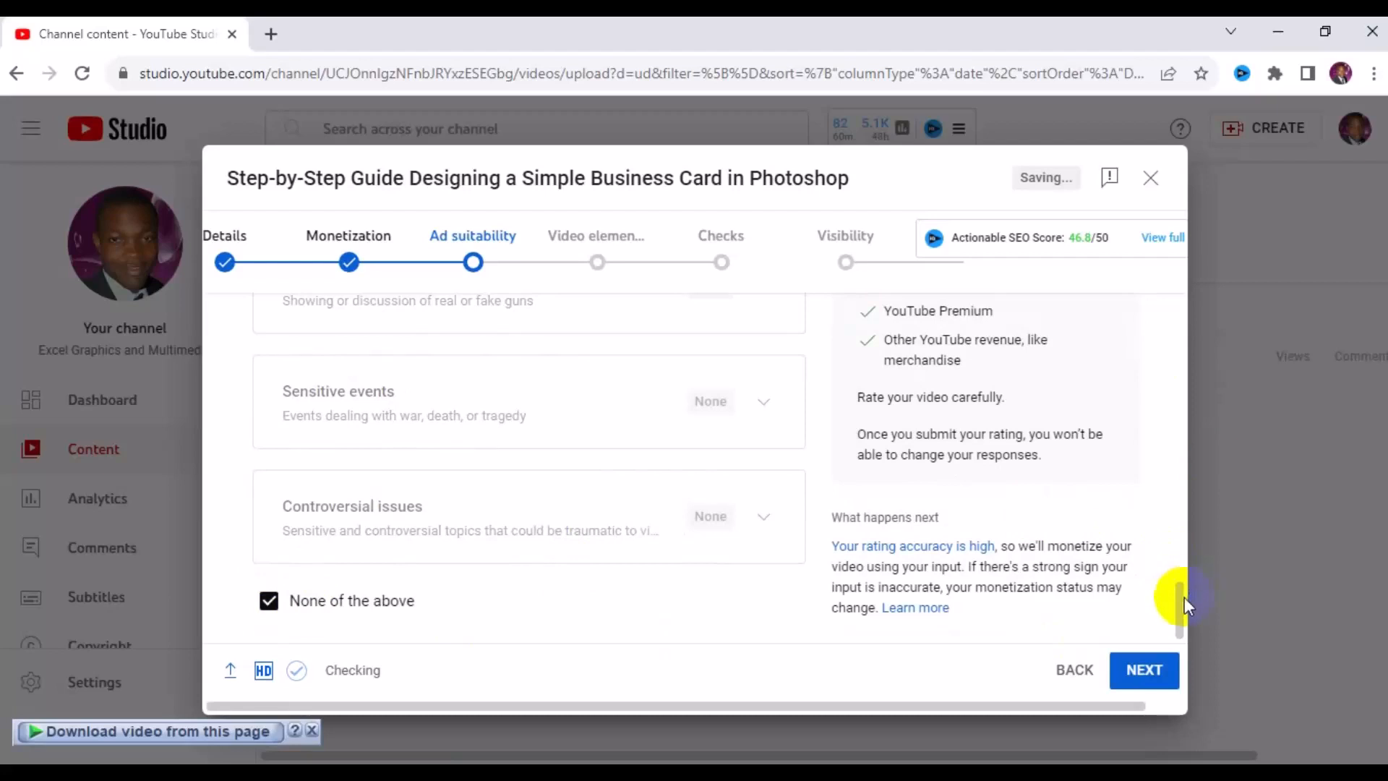
{"action": "scroll", "coordinate": [1186, 510], "scroll_direction": "up", "scroll_amount": 3}
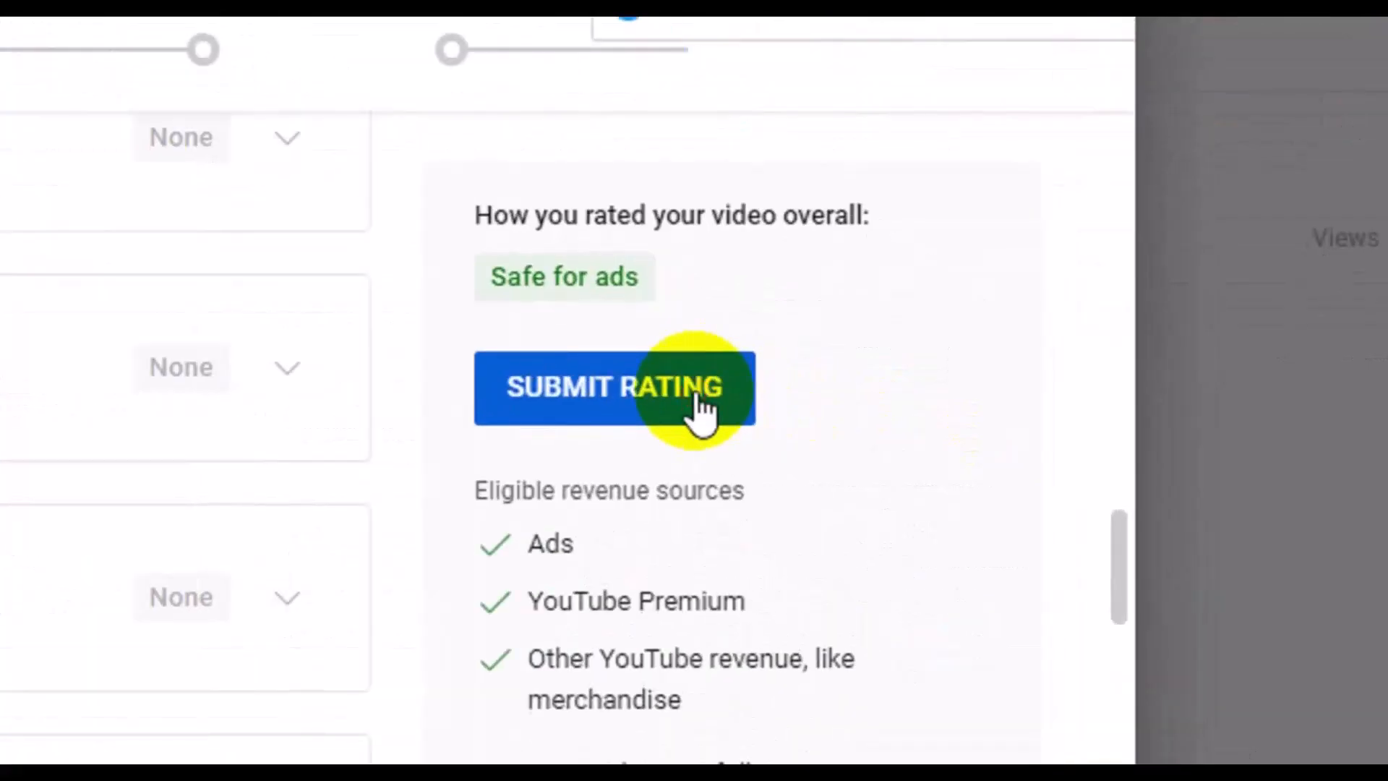
{"action": "left_click", "coordinate": [698, 399]}
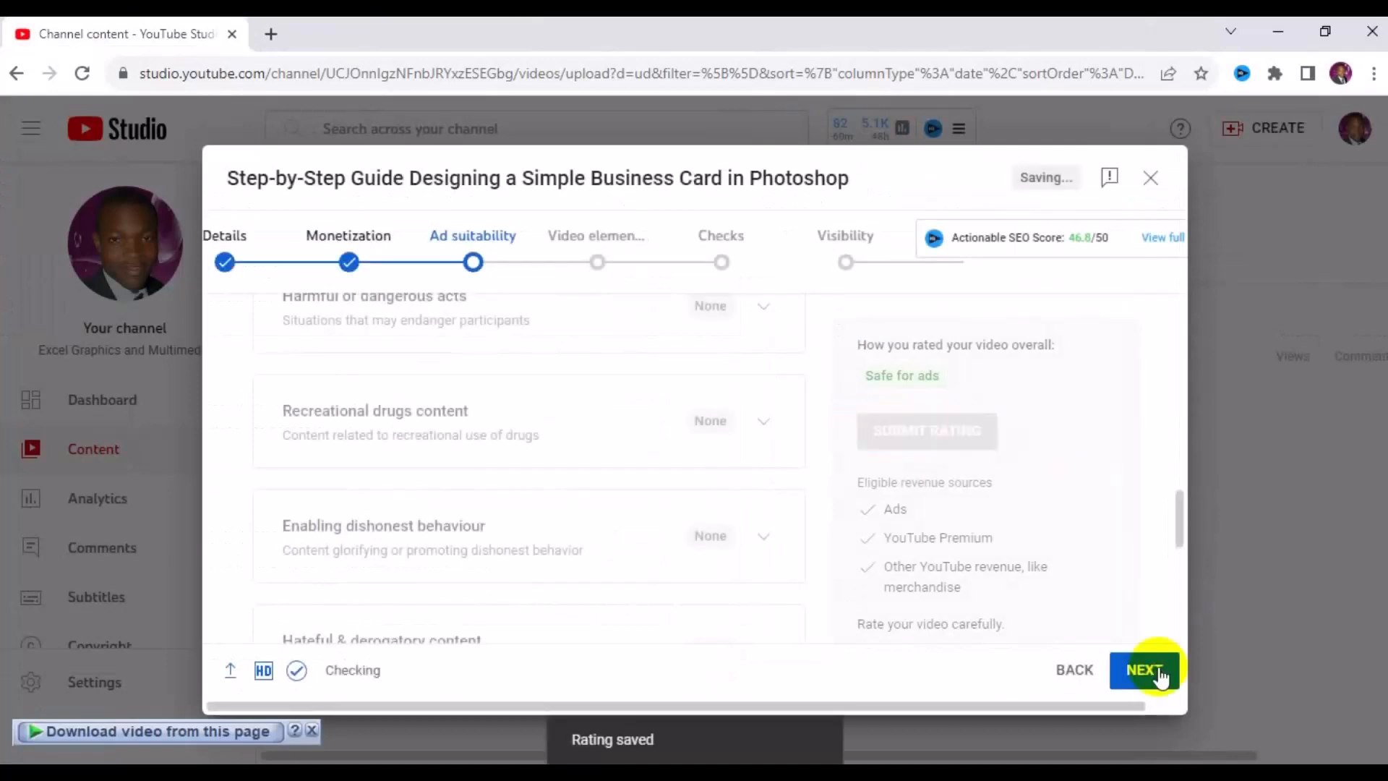
- Continue past the video elements without adding subtitles, an end screen or cards, and past the checks to the visibility settings
{"action": "left_click", "coordinate": [1156, 672]}
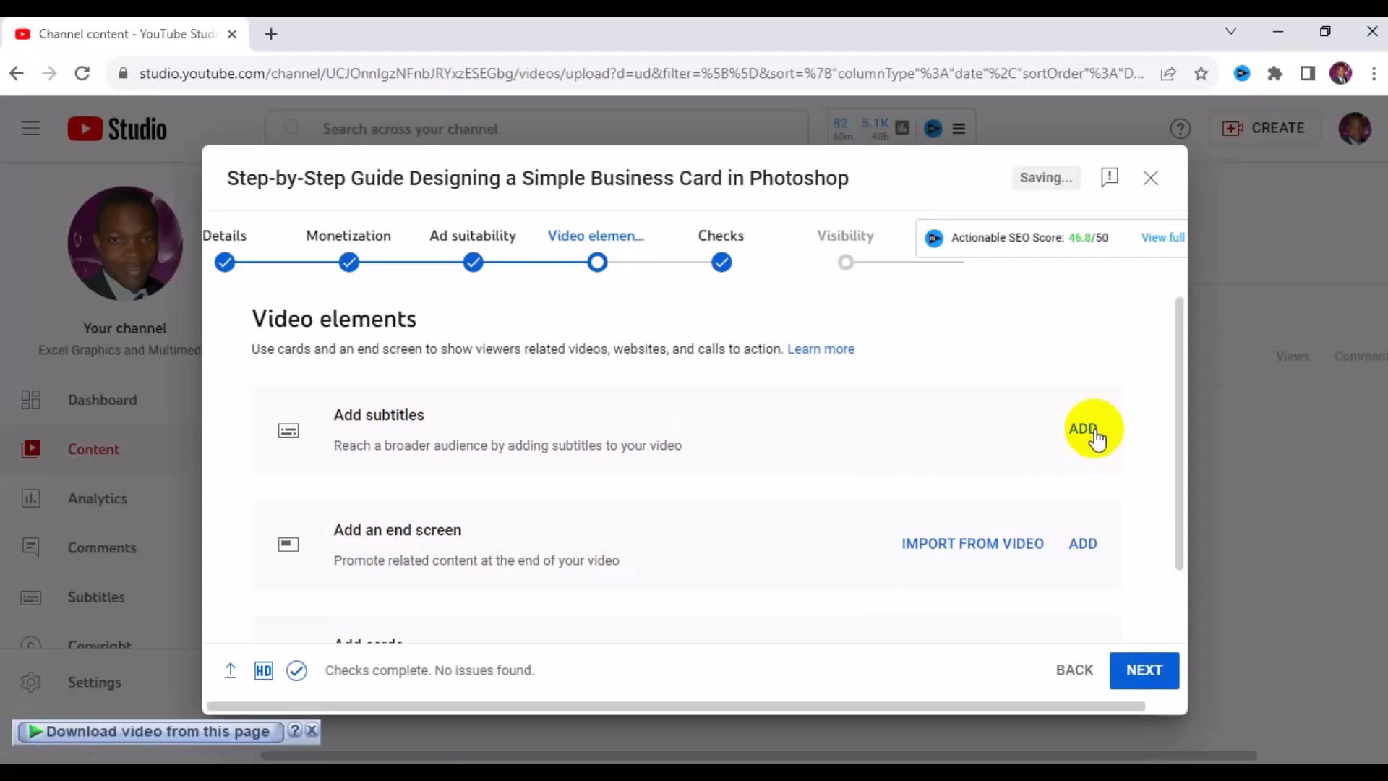
{"action": "left_click_drag", "start_coordinate": [1179, 454], "coordinate": [1180, 566]}
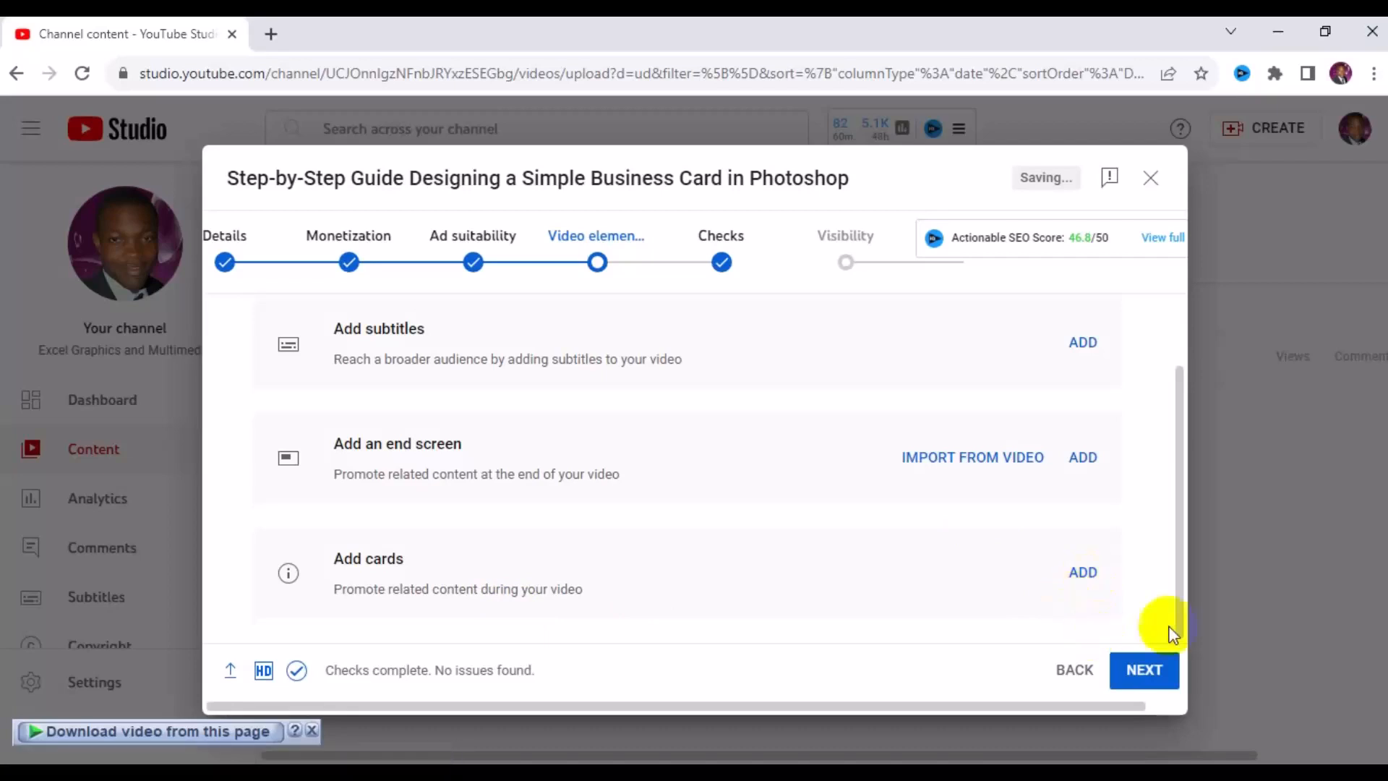
{"action": "left_click", "coordinate": [1145, 672]}
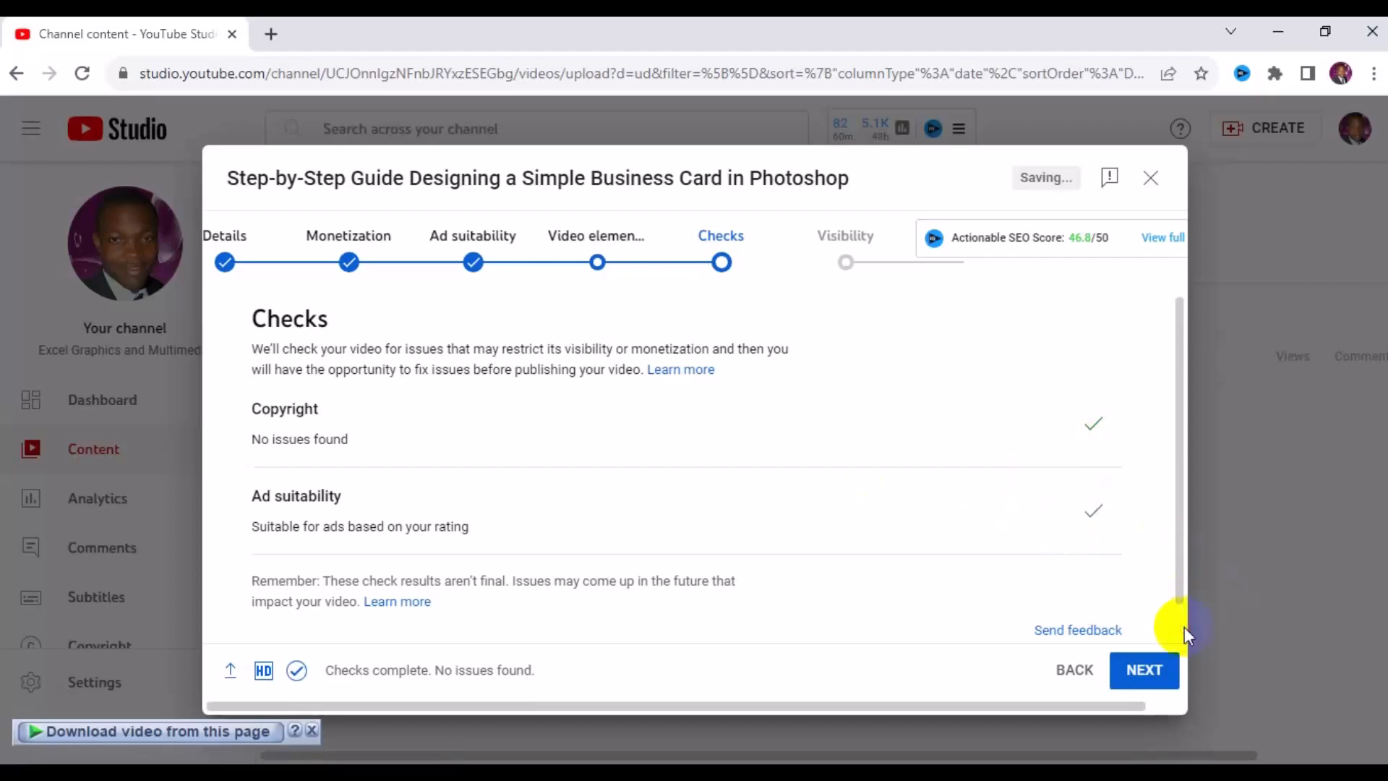
{"action": "scroll", "coordinate": [1184, 626], "scroll_direction": "down", "scroll_amount": 1}
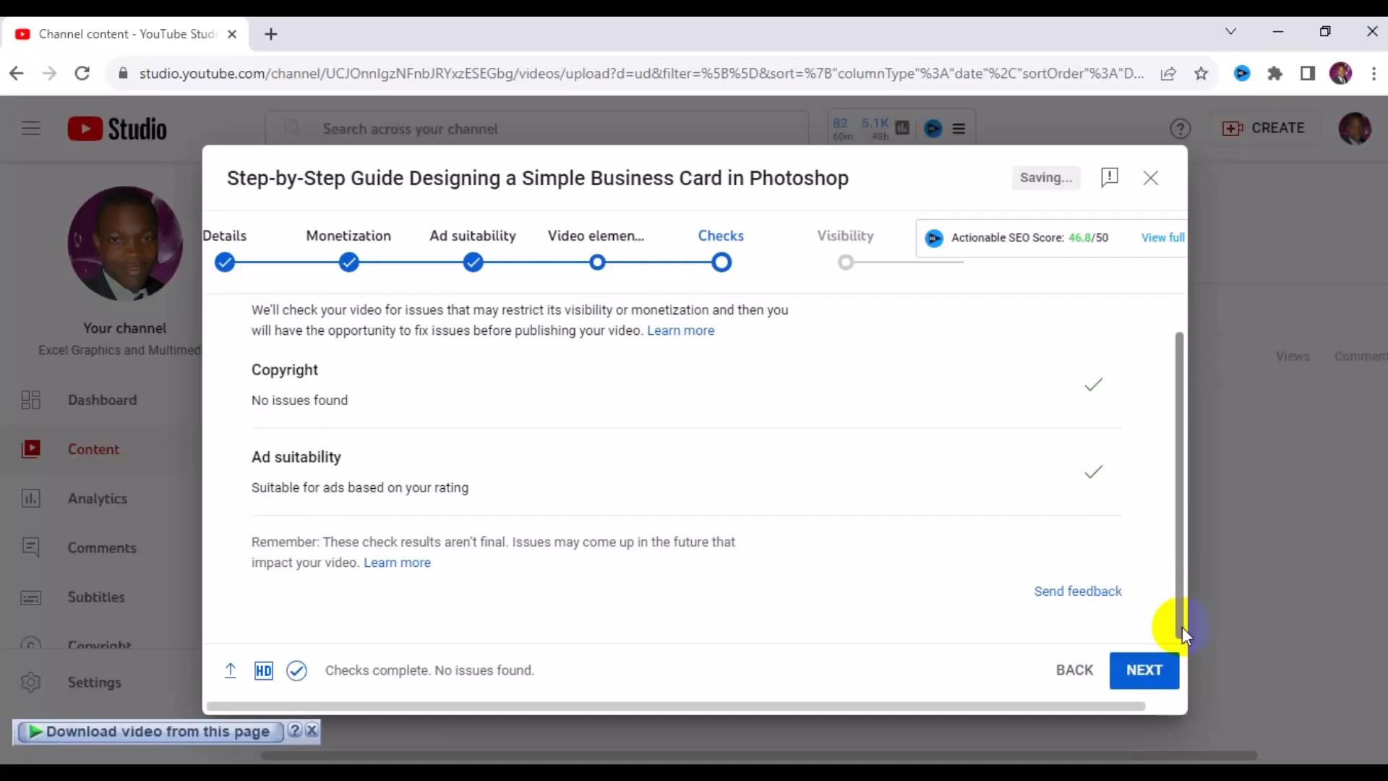
{"action": "left_click", "coordinate": [1158, 680]}
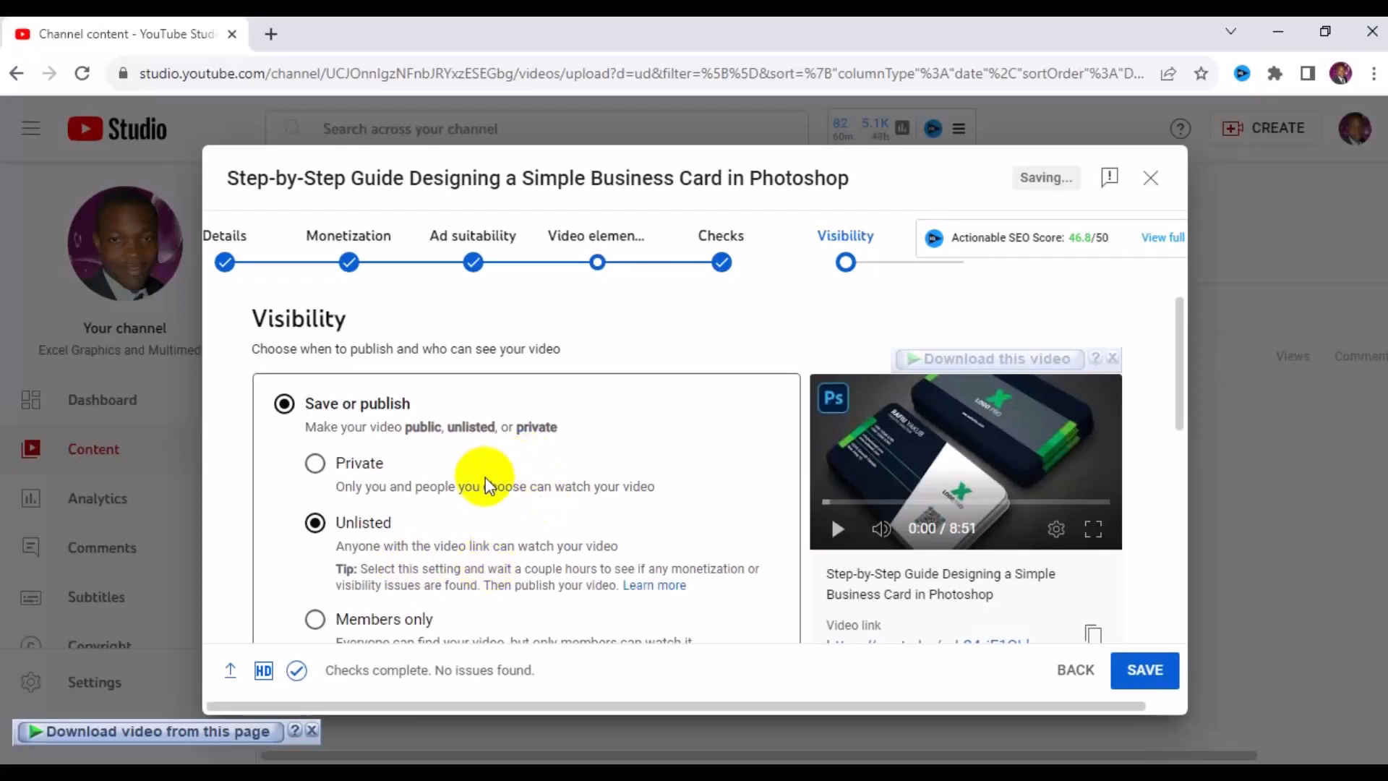
- Set the video's visibility to Public and publish it
{"action": "left_click", "coordinate": [1183, 410]}
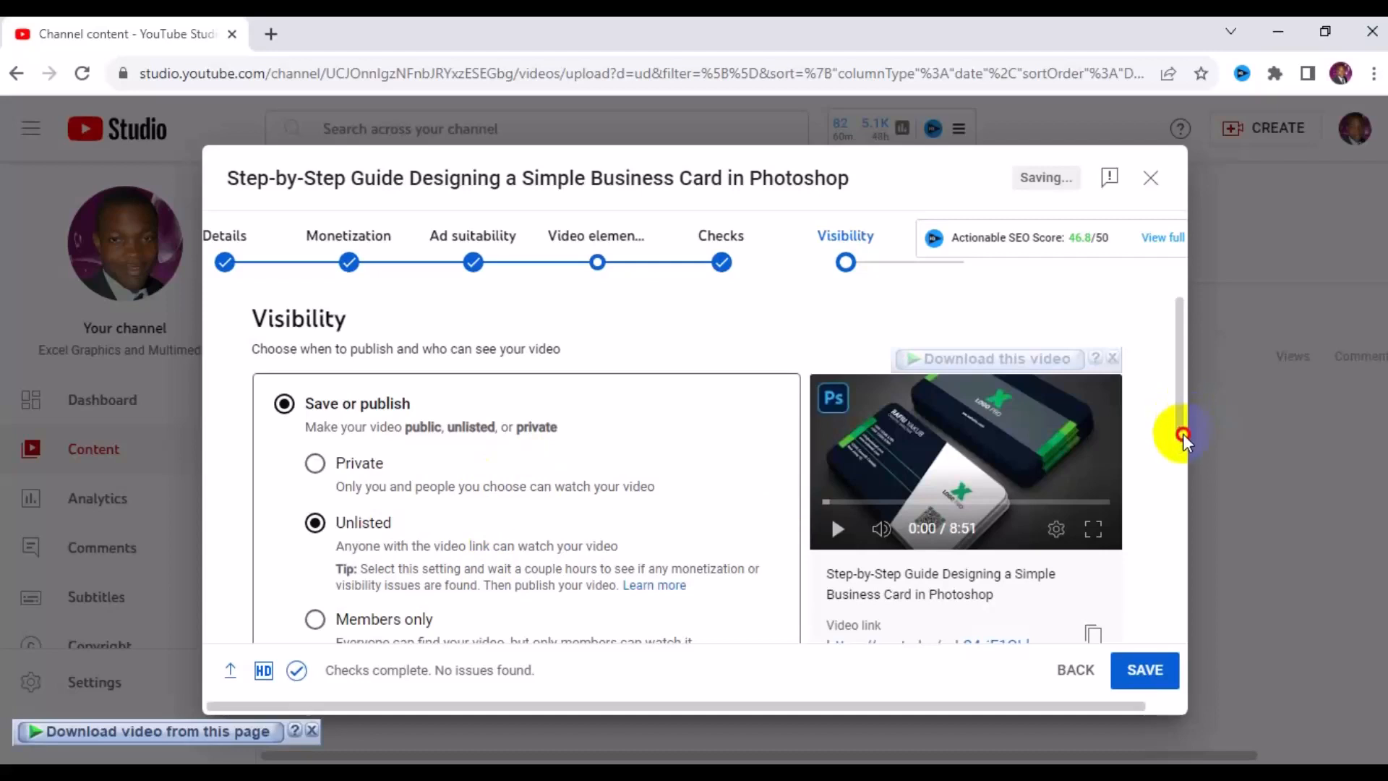
{"action": "scroll", "coordinate": [1185, 439], "scroll_direction": "down", "scroll_amount": 1}
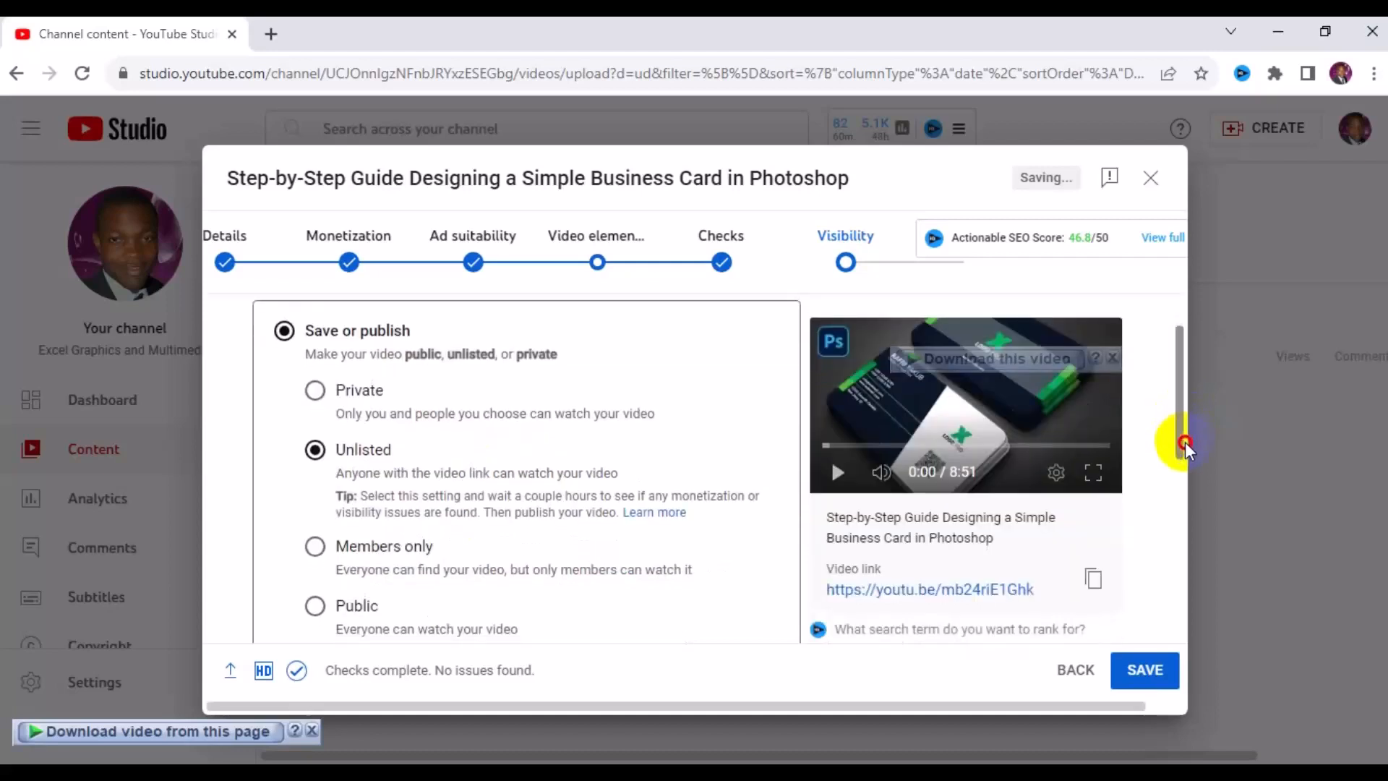
{"action": "left_click_drag", "start_coordinate": [1185, 441], "coordinate": [1187, 462]}
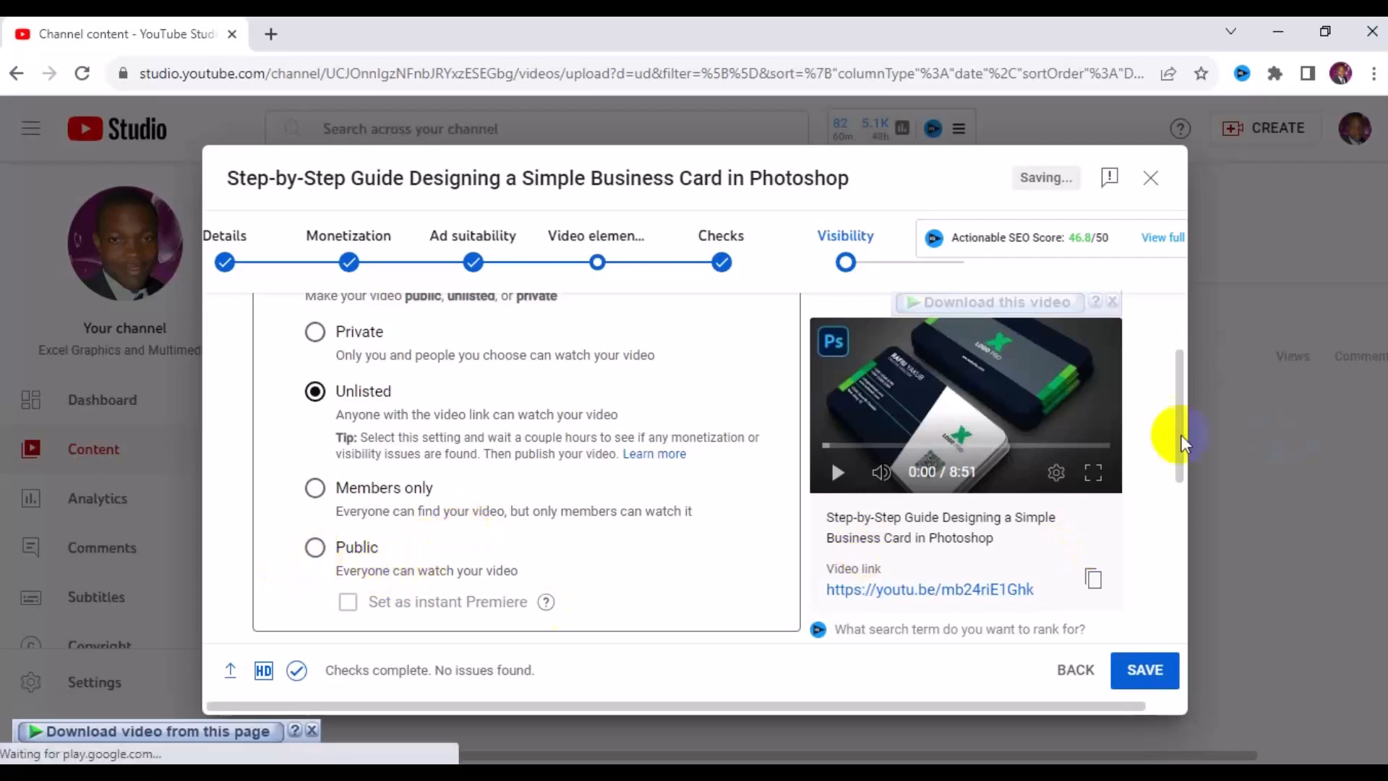
{"action": "left_click_drag", "start_coordinate": [1181, 432], "coordinate": [1189, 539]}
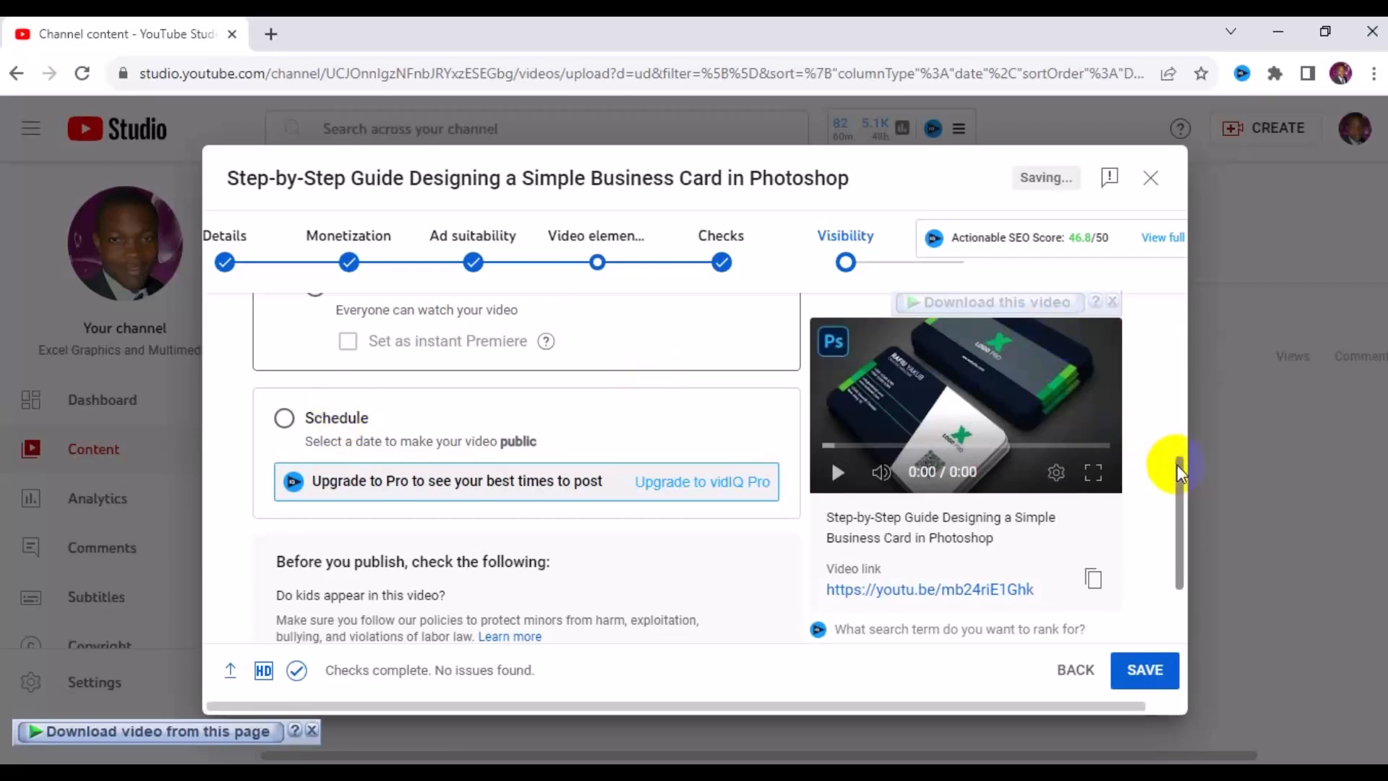
{"action": "left_click_drag", "start_coordinate": [1177, 457], "coordinate": [1176, 430]}
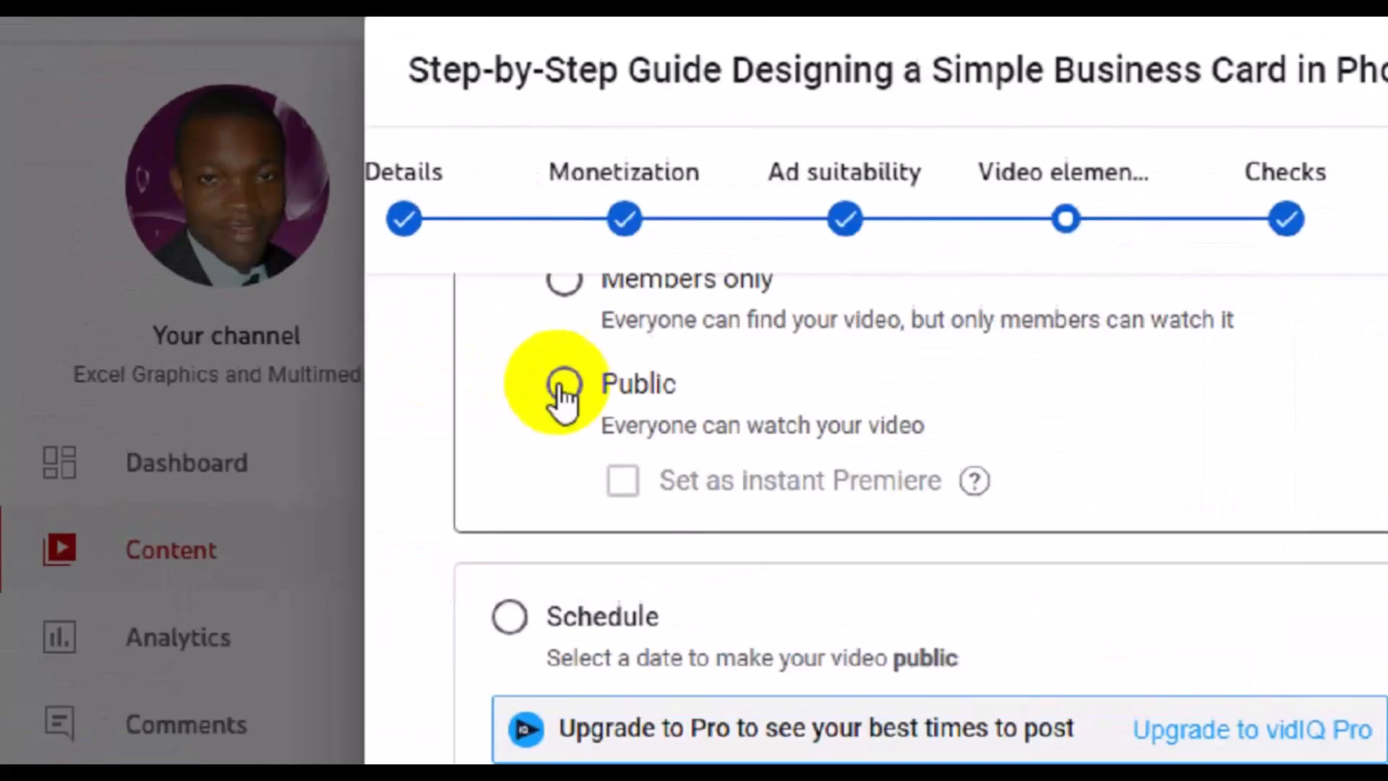
{"action": "left_click", "coordinate": [635, 396]}
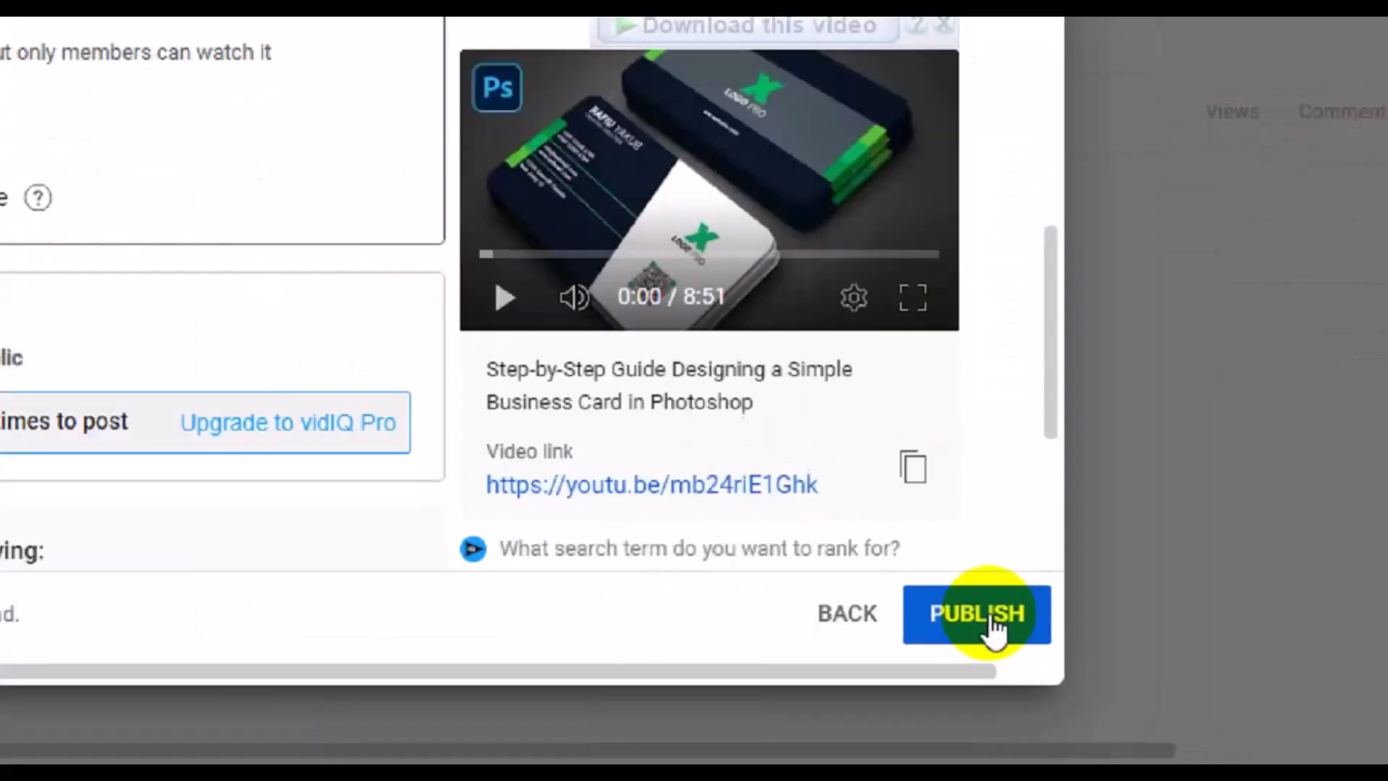
{"action": "left_click", "coordinate": [994, 623]}
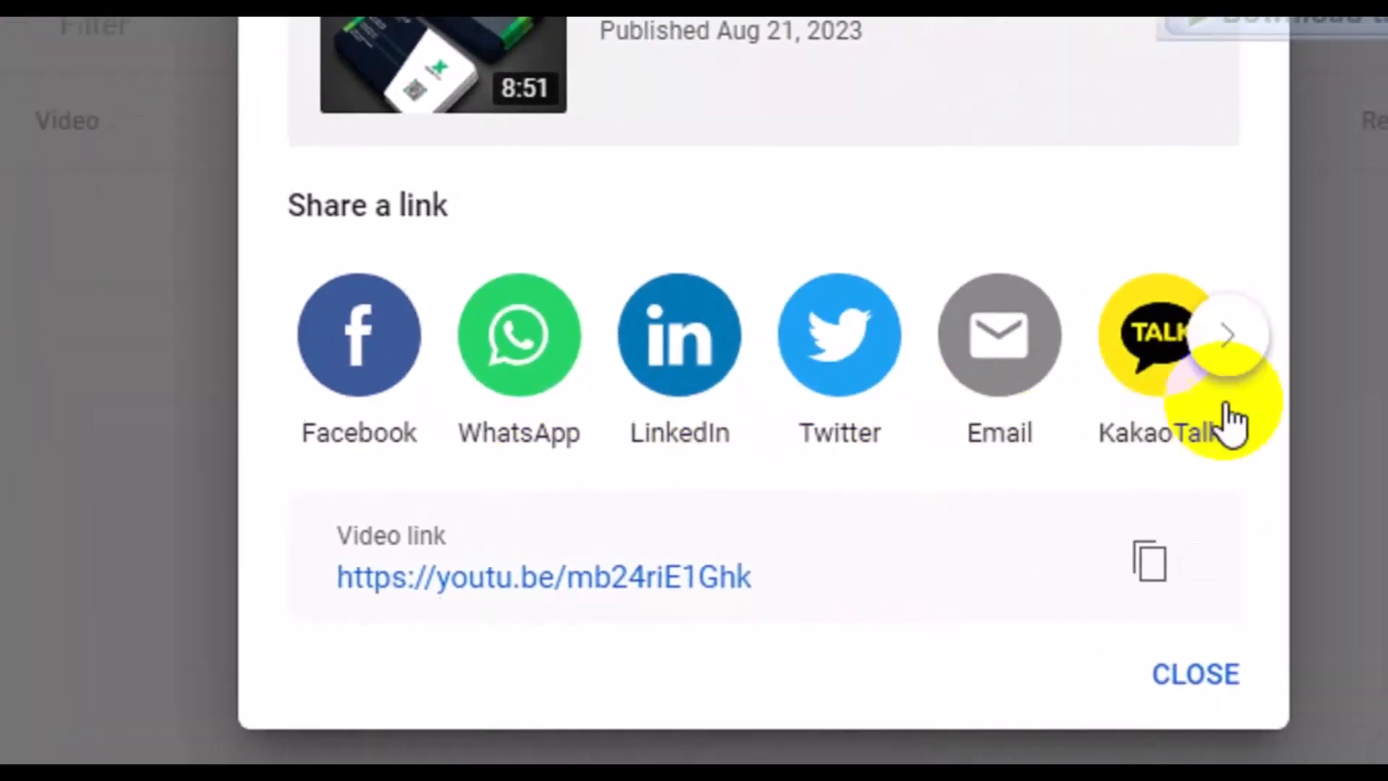
- Browse the available sharing services for the published video's link
{"action": "left_click", "coordinate": [1352, 336]}
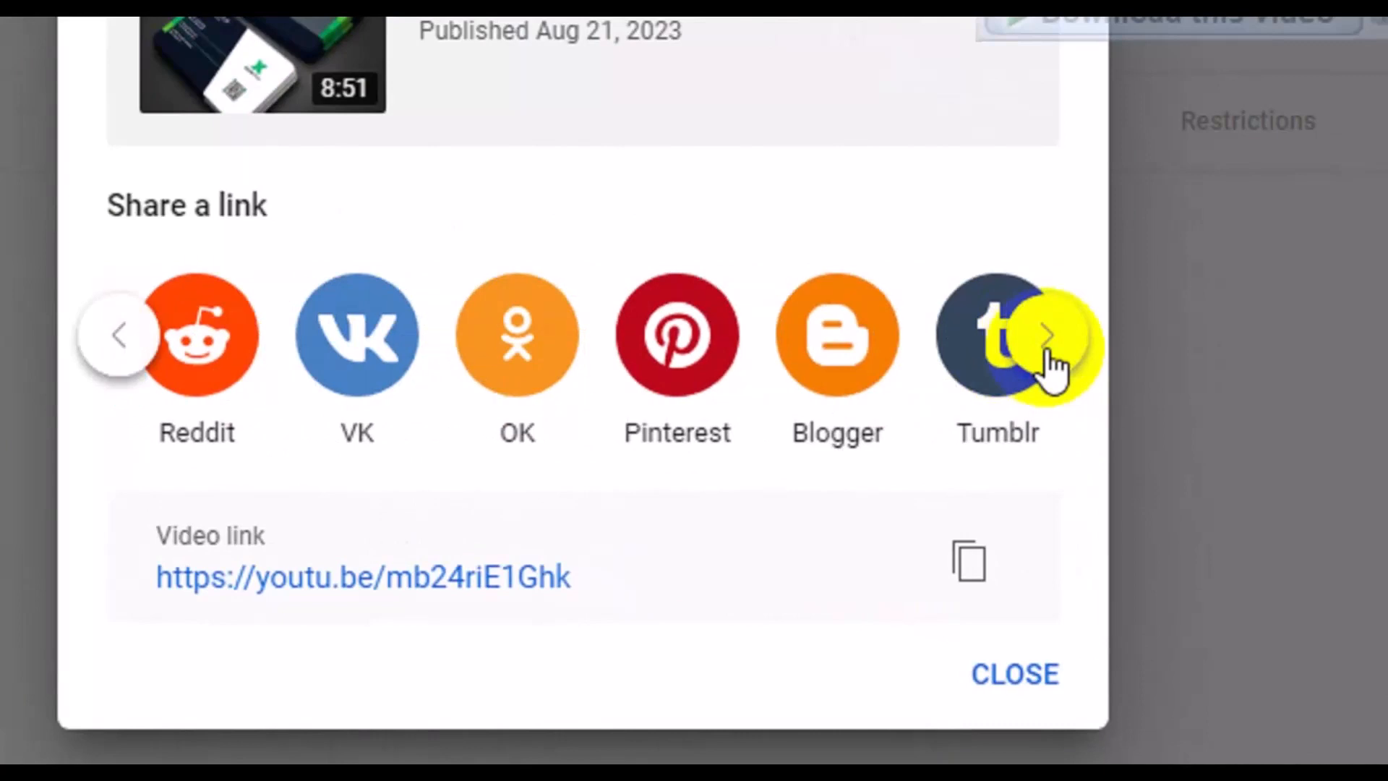
{"action": "left_click", "coordinate": [1047, 354]}
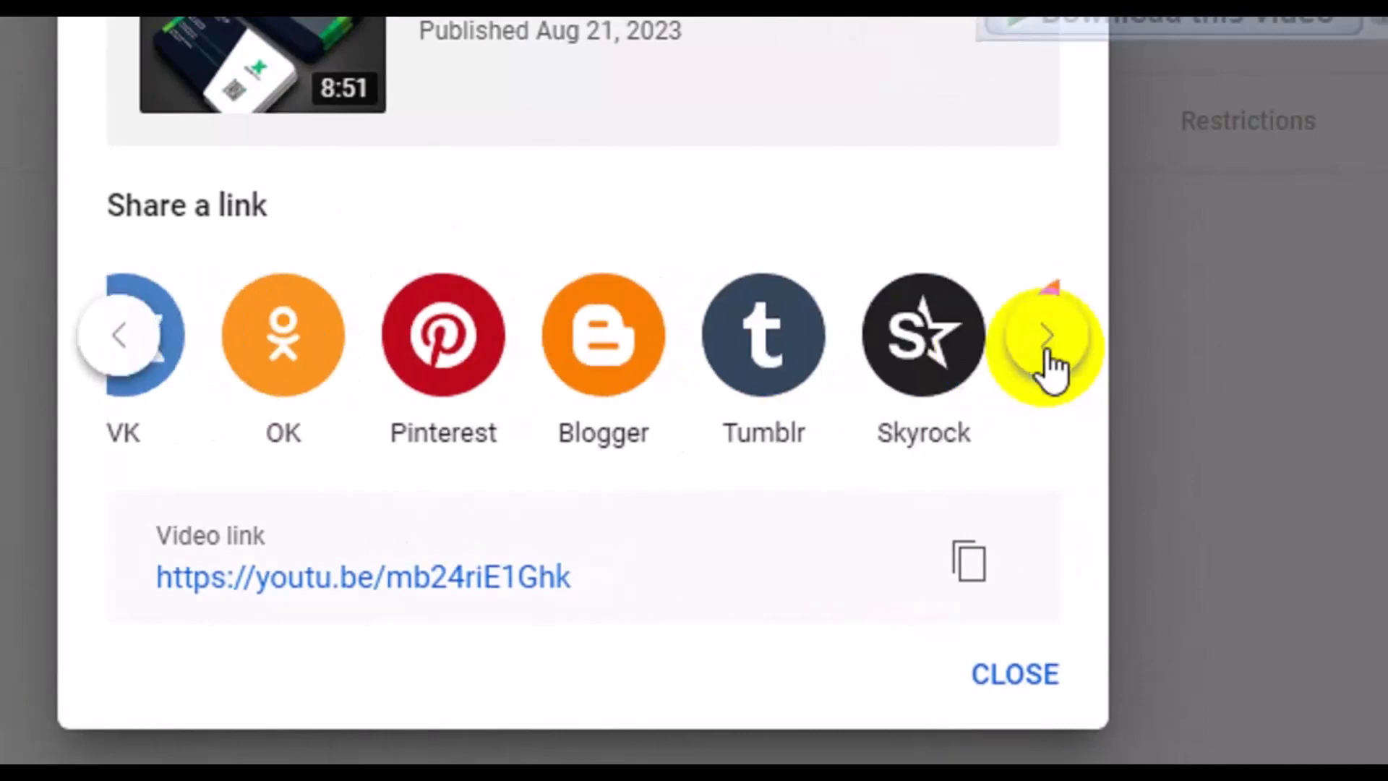